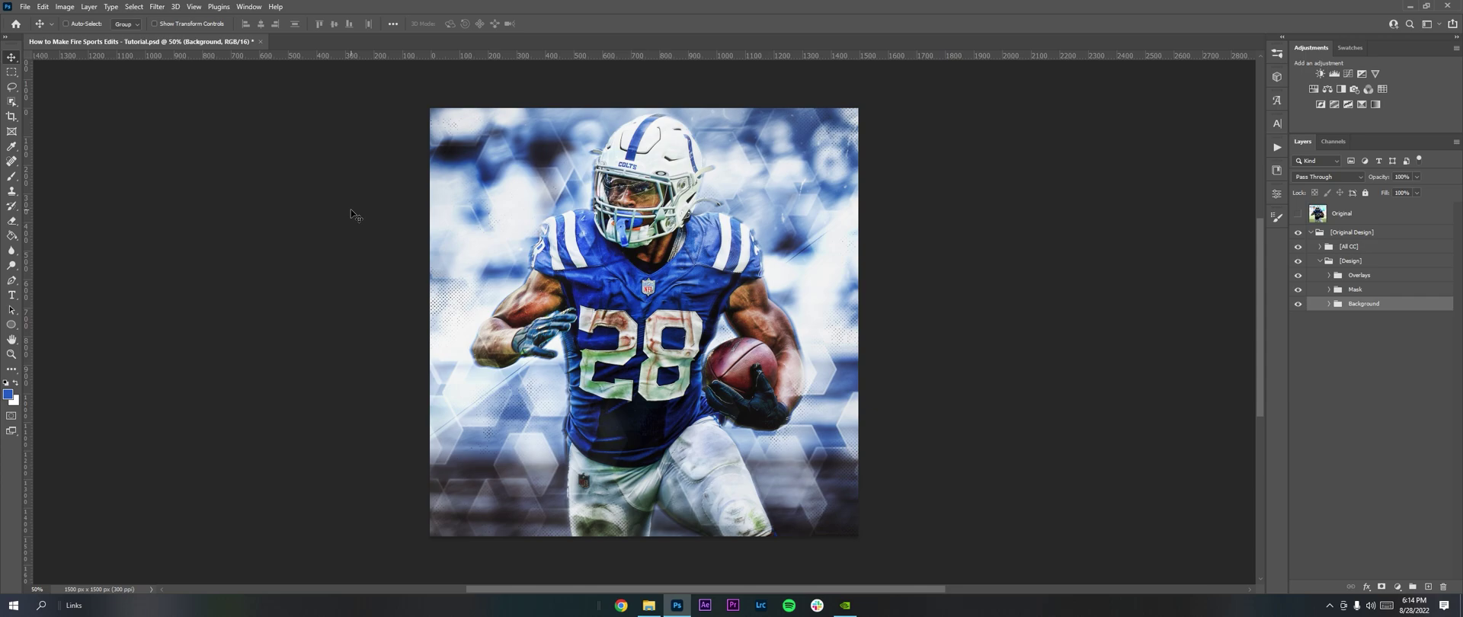
Toggle the Original layer's visibility to compare the unedited photo with the finished design.
click(1298, 216)
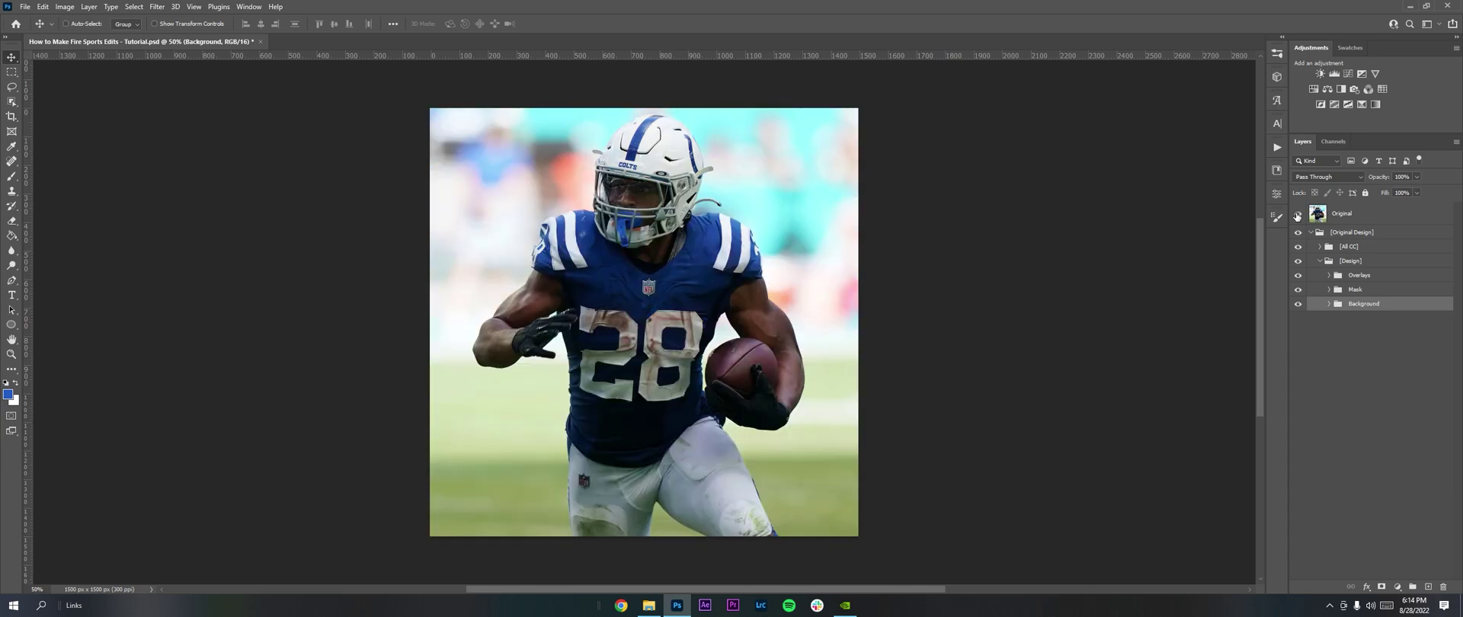
click(1297, 217)
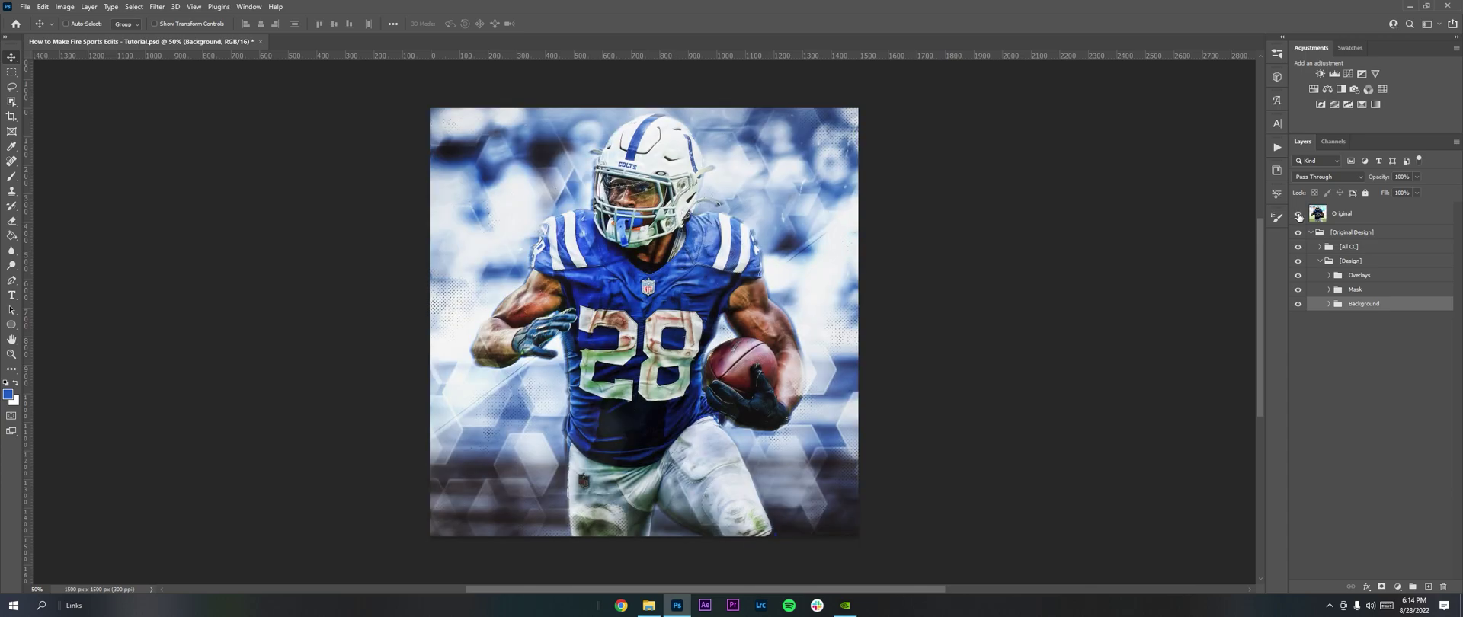
click(1299, 216)
click(1299, 215)
click(1300, 217)
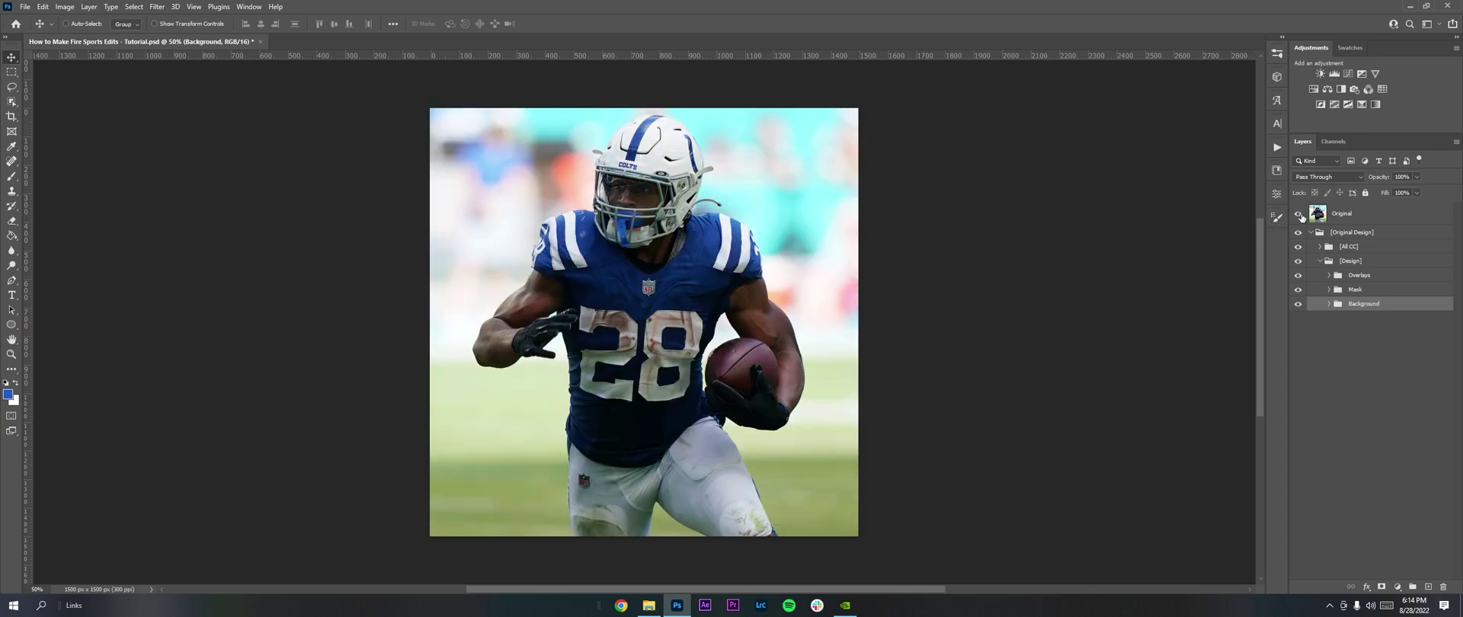
click(1299, 216)
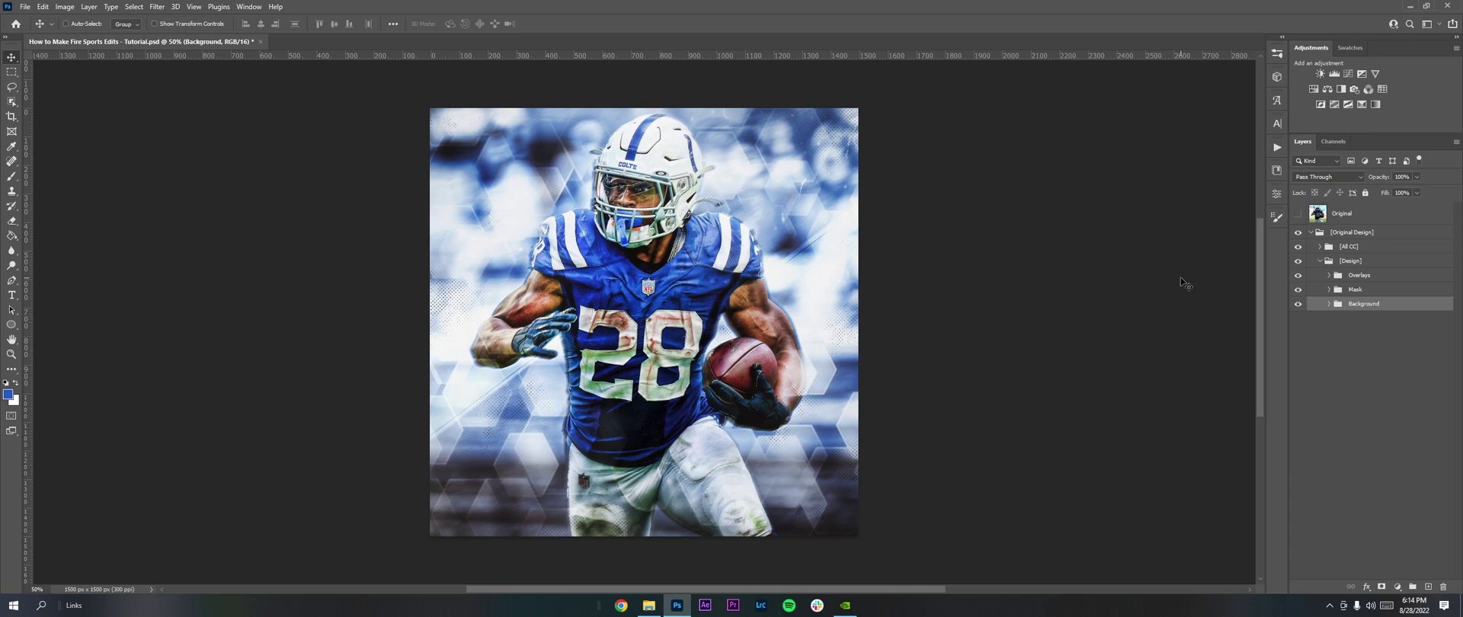
Hide the adjustment, overlay, mask and background effect layers above the Main layer, including those in the Skin group, and select Main.
click(1298, 246)
drag(1298, 276, 1298, 417)
click(1329, 303)
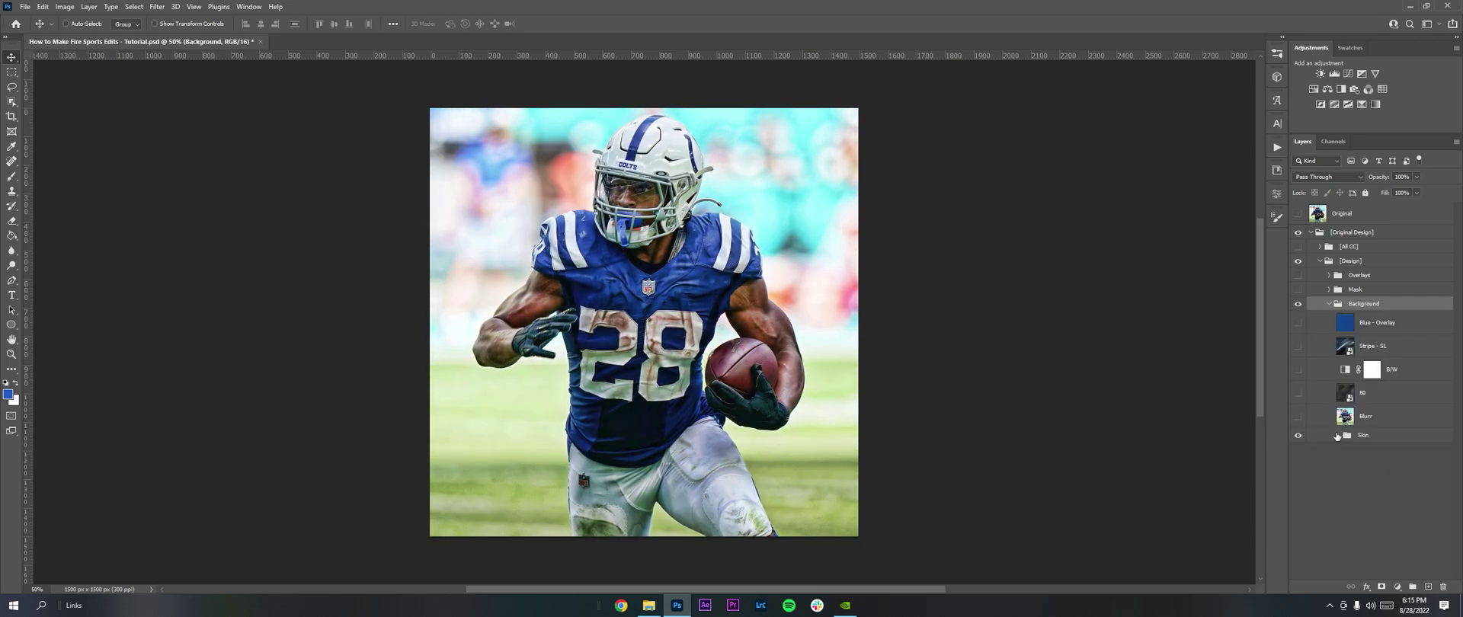
click(1338, 435)
drag(1298, 454, 1298, 477)
click(1364, 501)
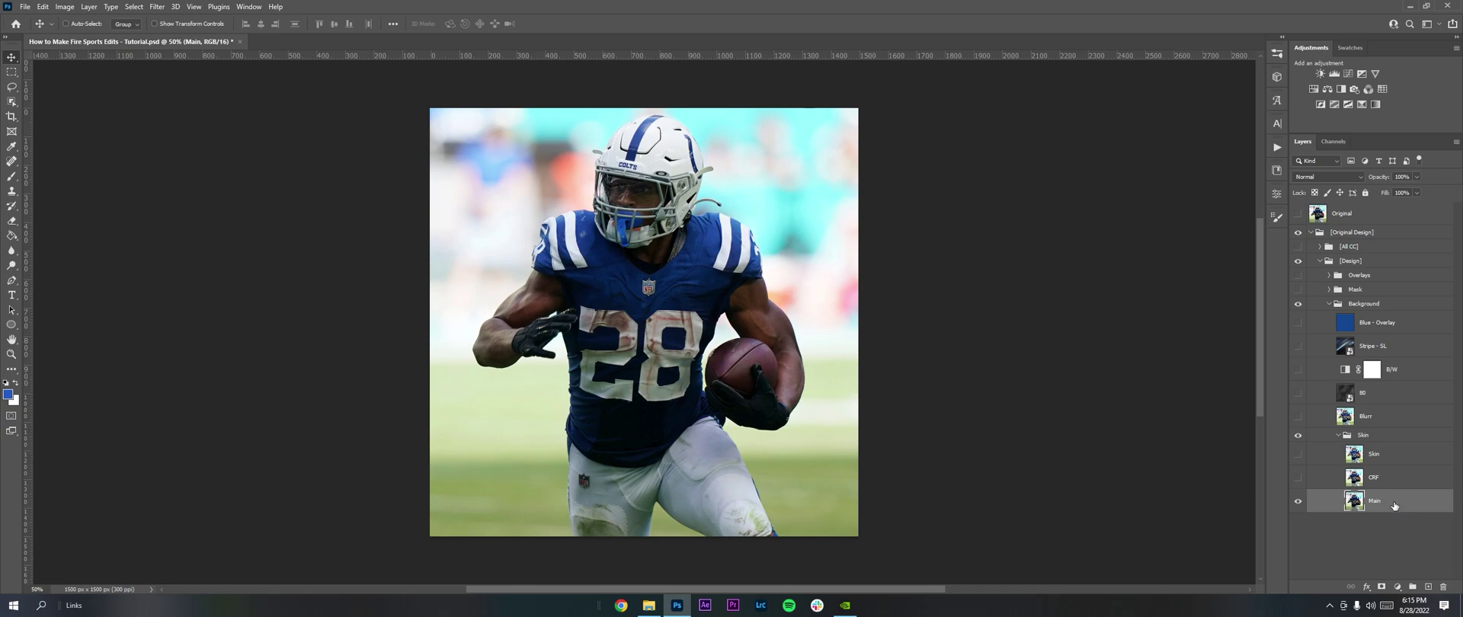
Duplicate the Main layer and rename the copy CRF.
key(ctrl+j)
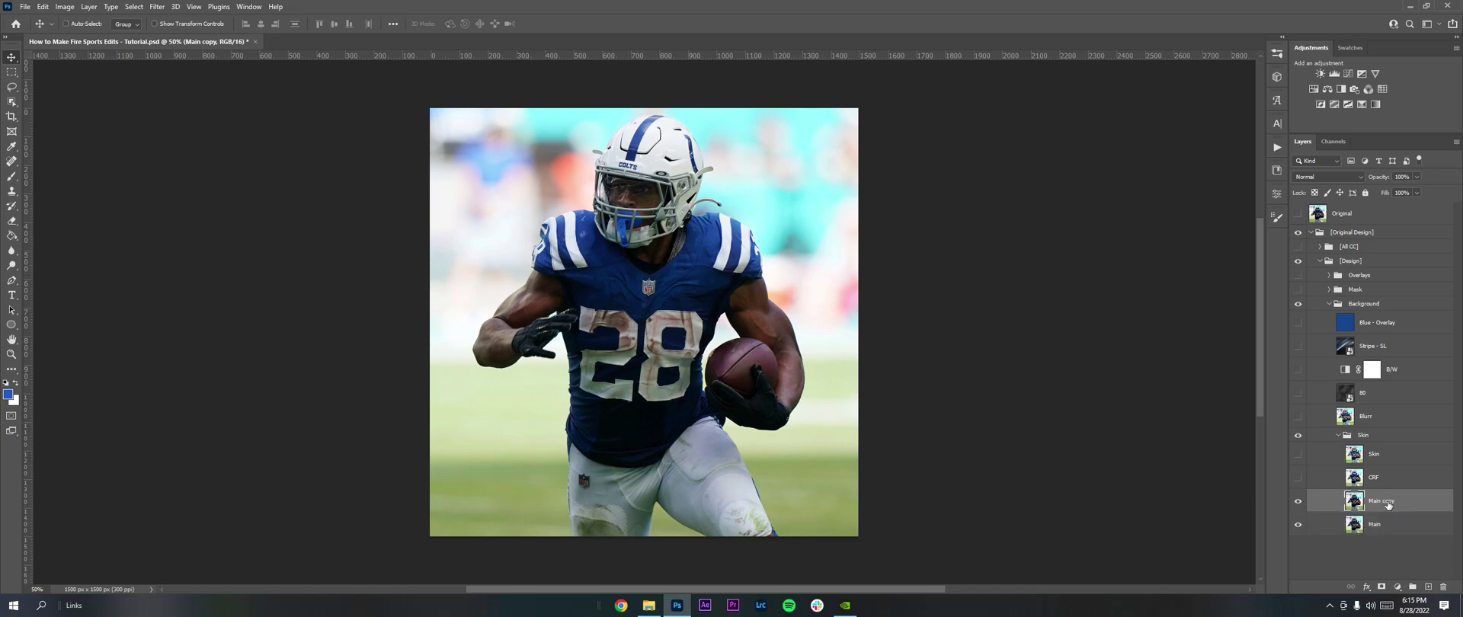
double_click(1381, 500)
text(CRF)
key(Return)
Apply the Camera Raw Filter to CRF with Exposure +0.25, Contrast -18, Highlights +10, Shadows +13, Texture +14 and Clarity +15.
click(157, 6)
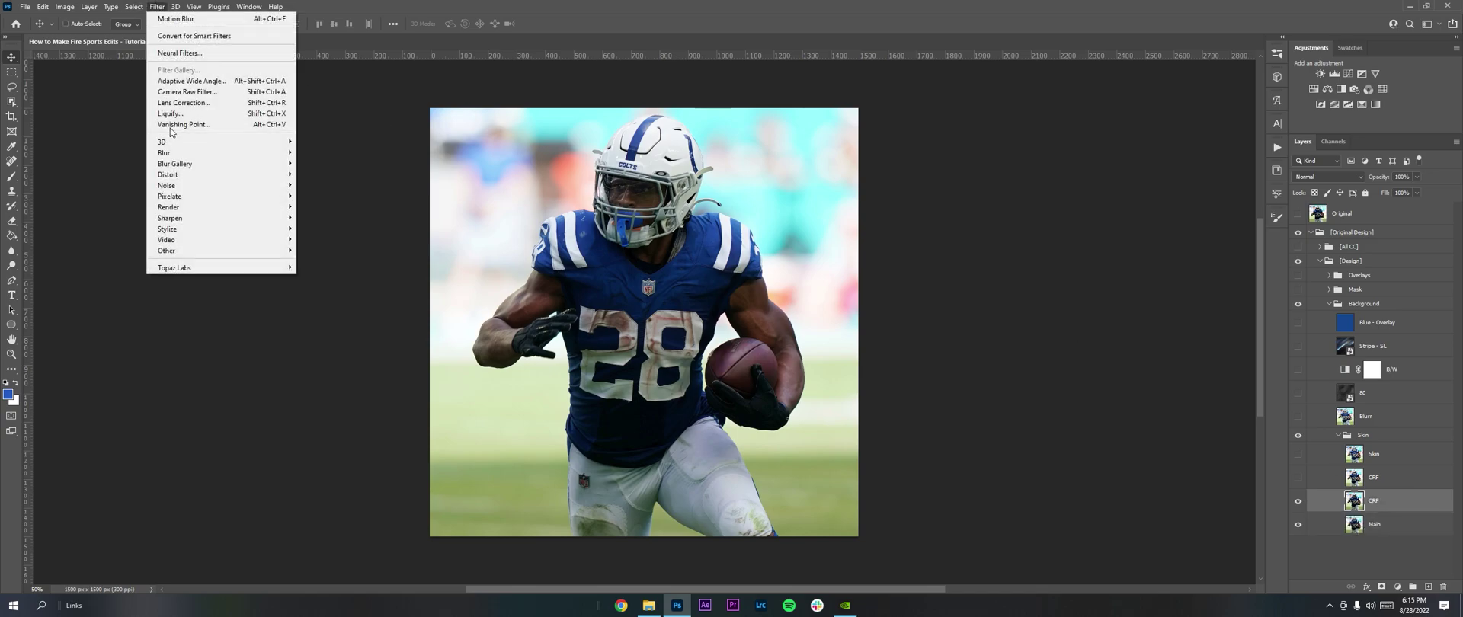
click(187, 92)
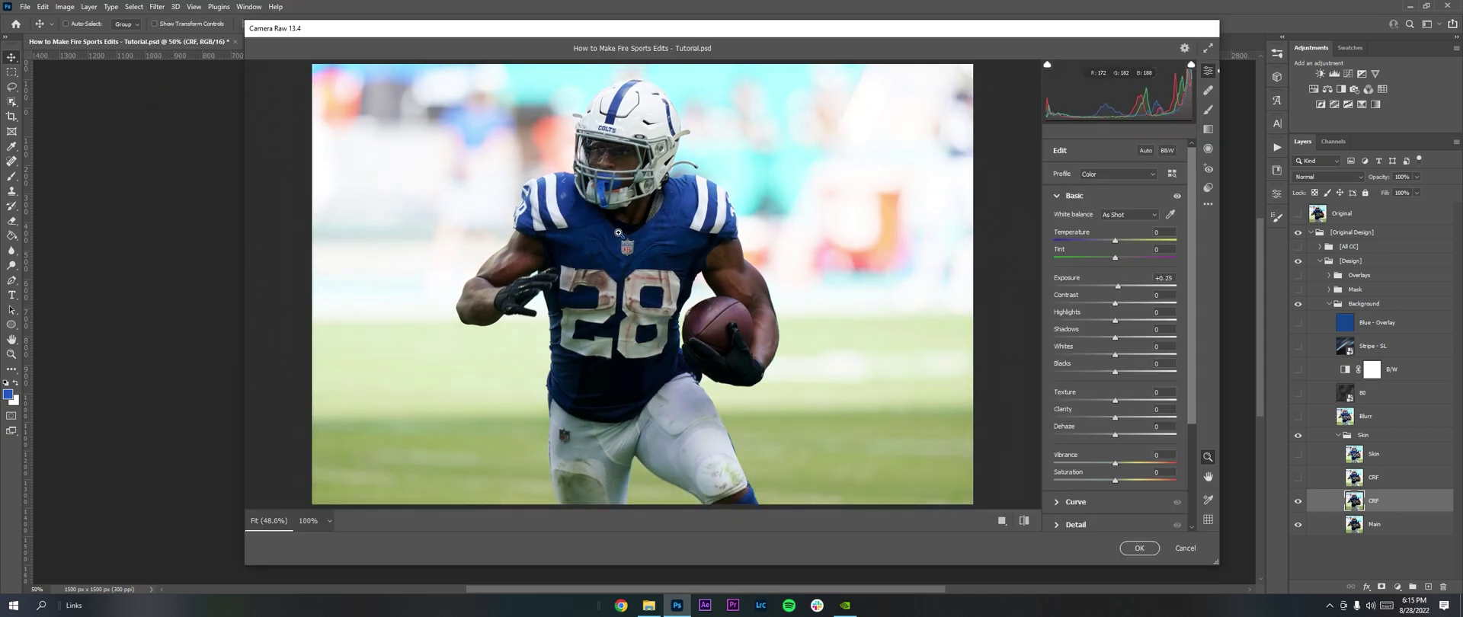
drag(1114, 303, 1122, 338)
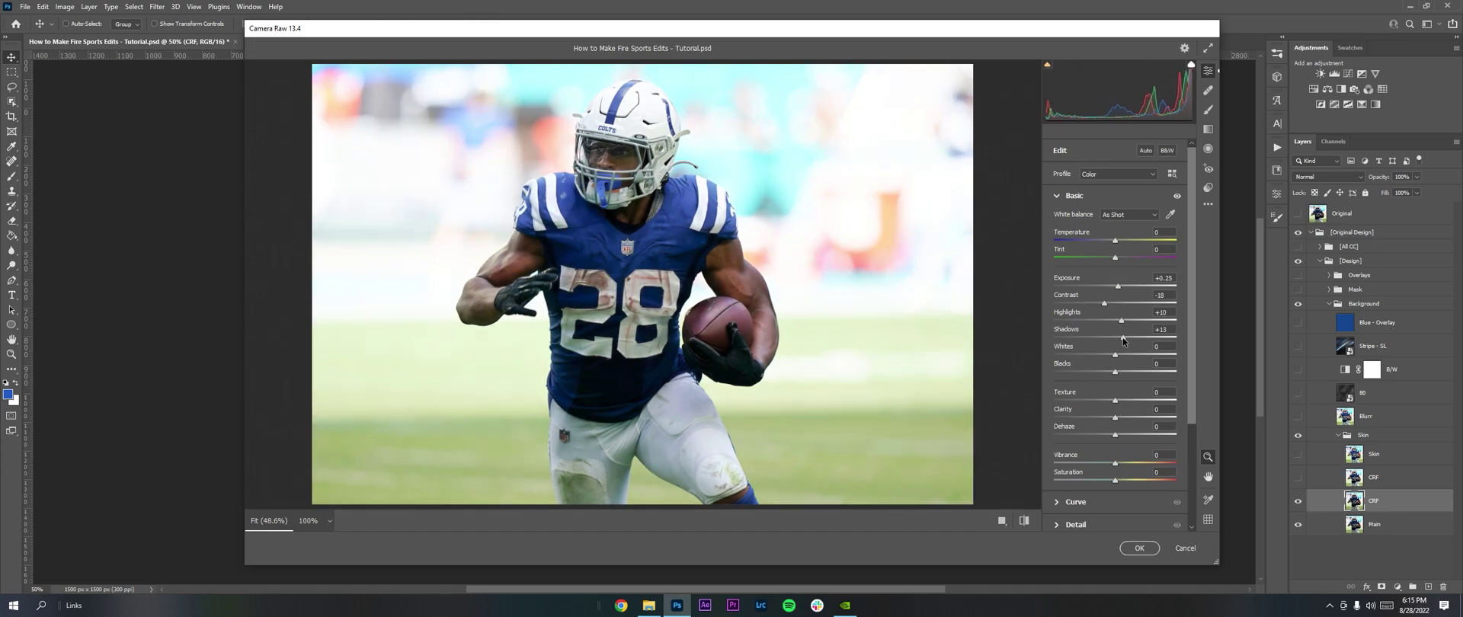
click(1124, 400)
click(1125, 417)
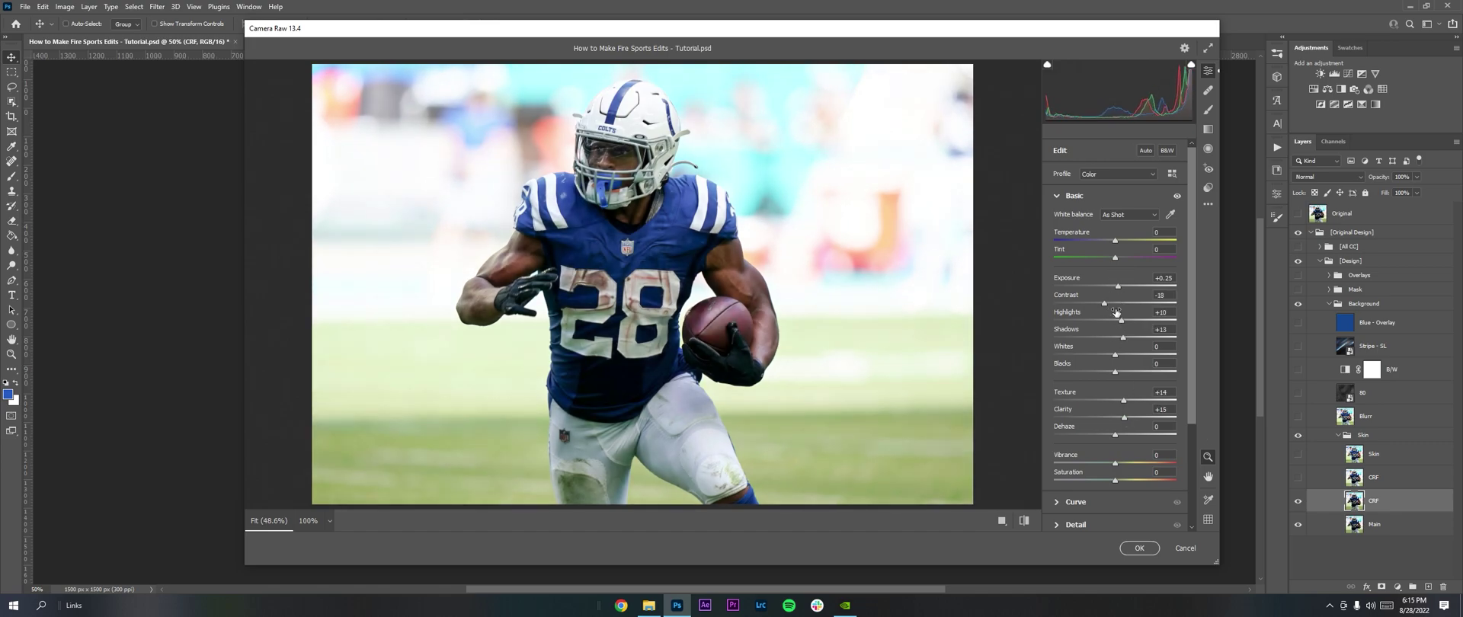
click(1140, 549)
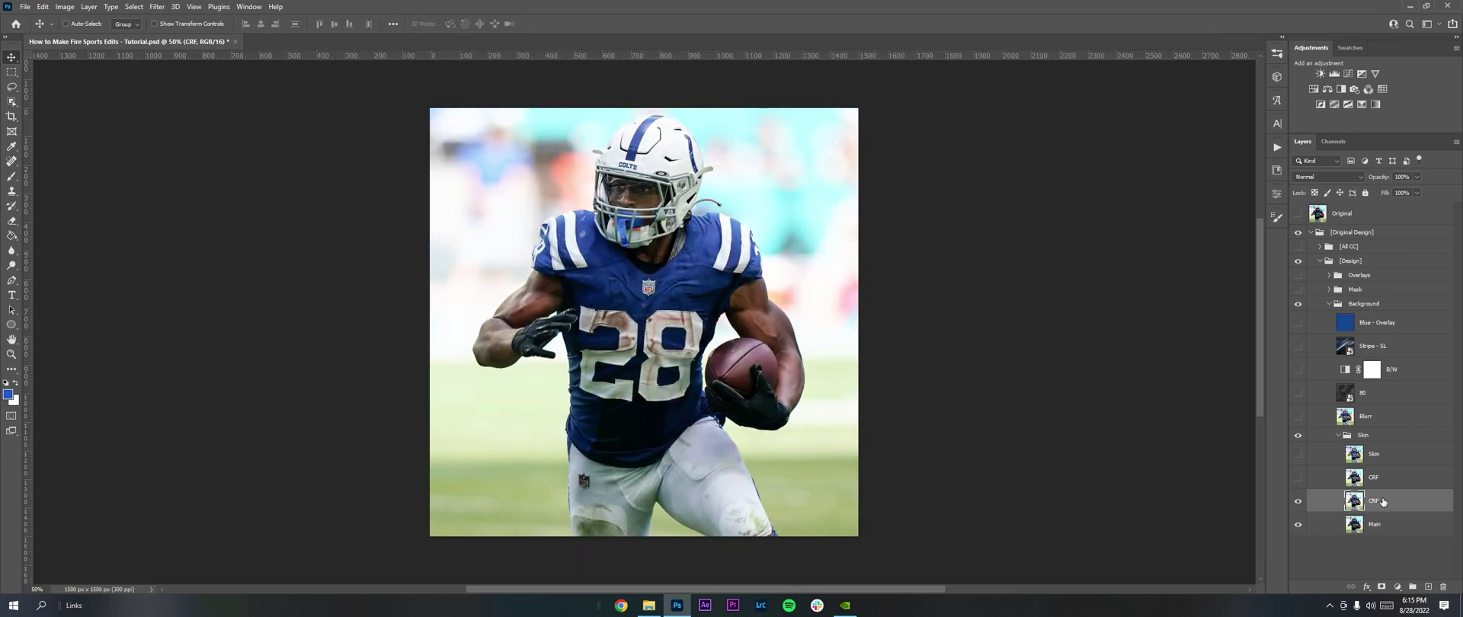
Reduce the CRF layer's opacity to about 78%.
click(1418, 194)
drag(1420, 206, 1404, 191)
click(1415, 183)
click(1417, 177)
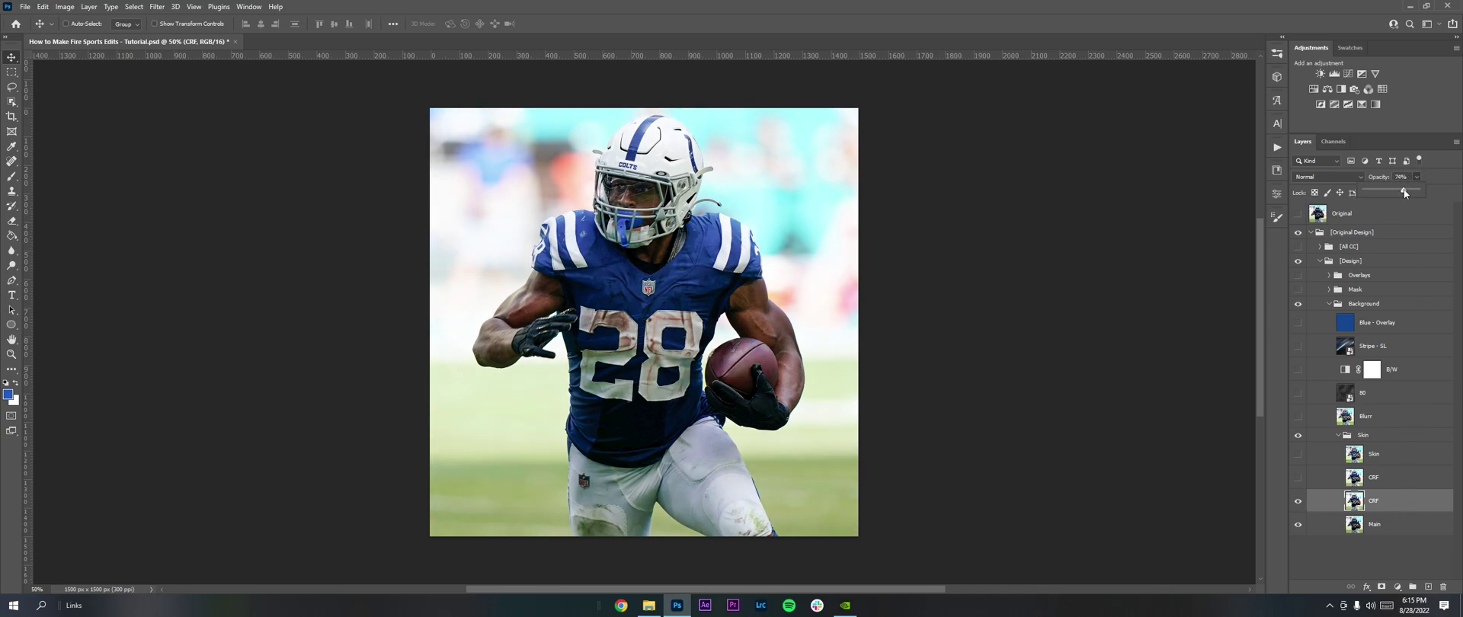
Merge the CRF and Main layers into a separate combined copy while keeping both originals.
shift+click(1385, 532)
right_click(1386, 533)
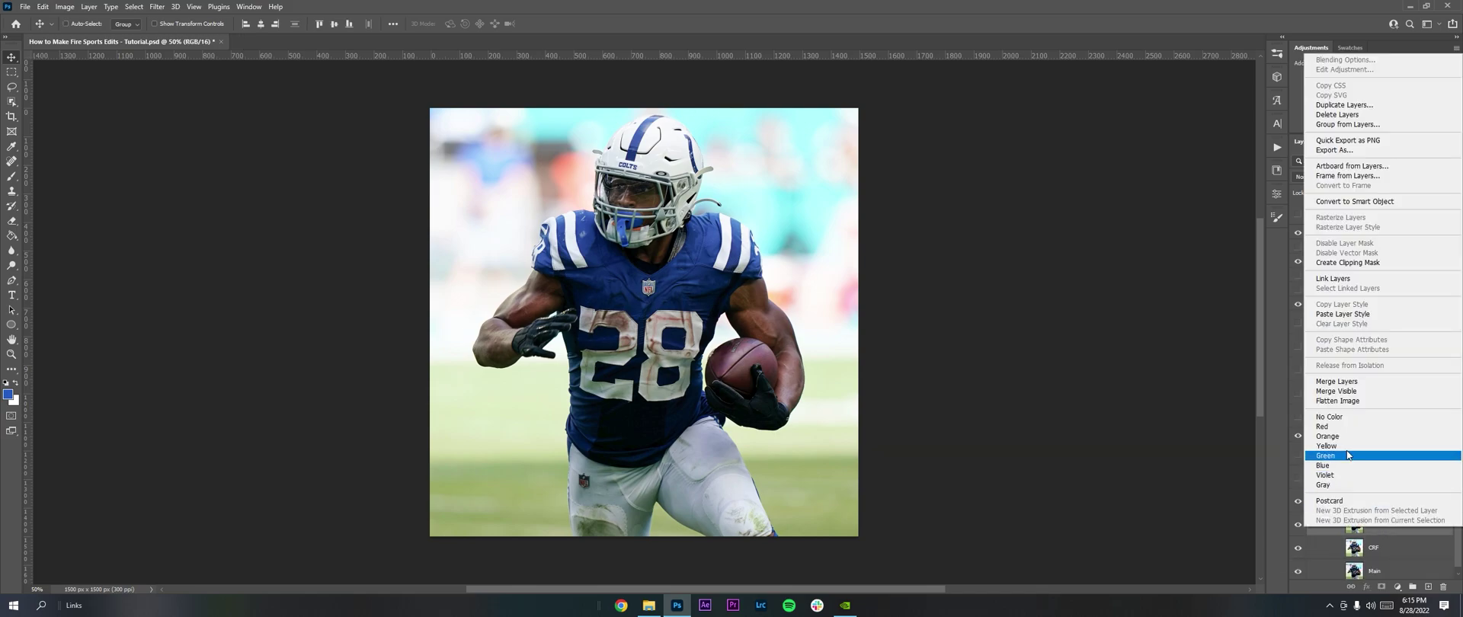
click(1338, 381)
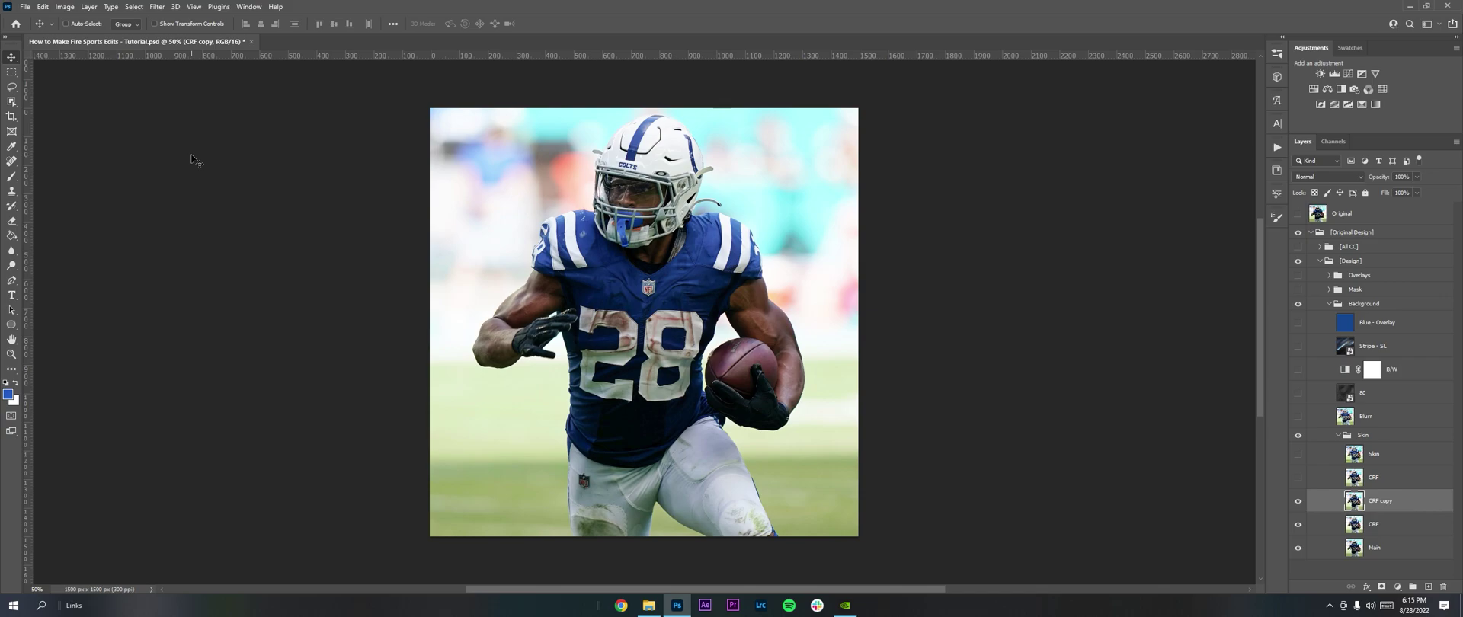
Open the merged copy in the Topaz Adjust 5 filter and choose the Vivacious preset from the Stylized Collection.
click(158, 6)
click(305, 268)
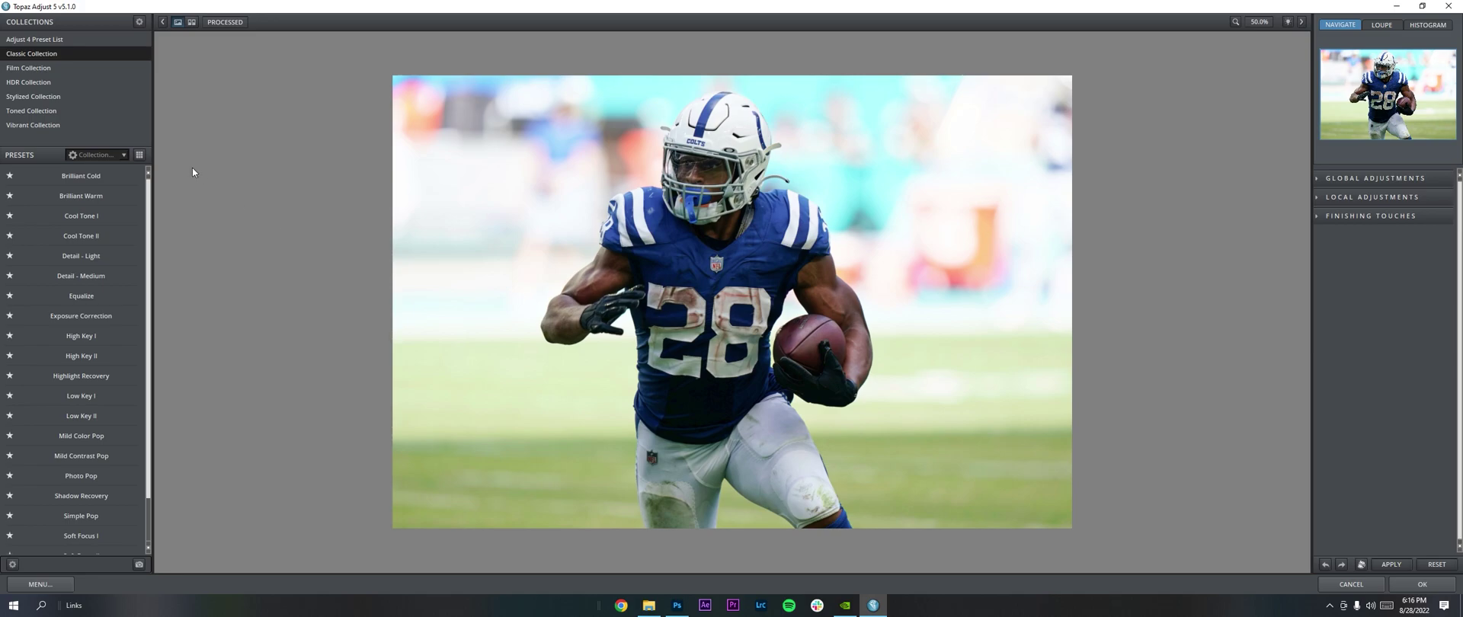
click(76, 94)
scroll(71, 417, down, 5)
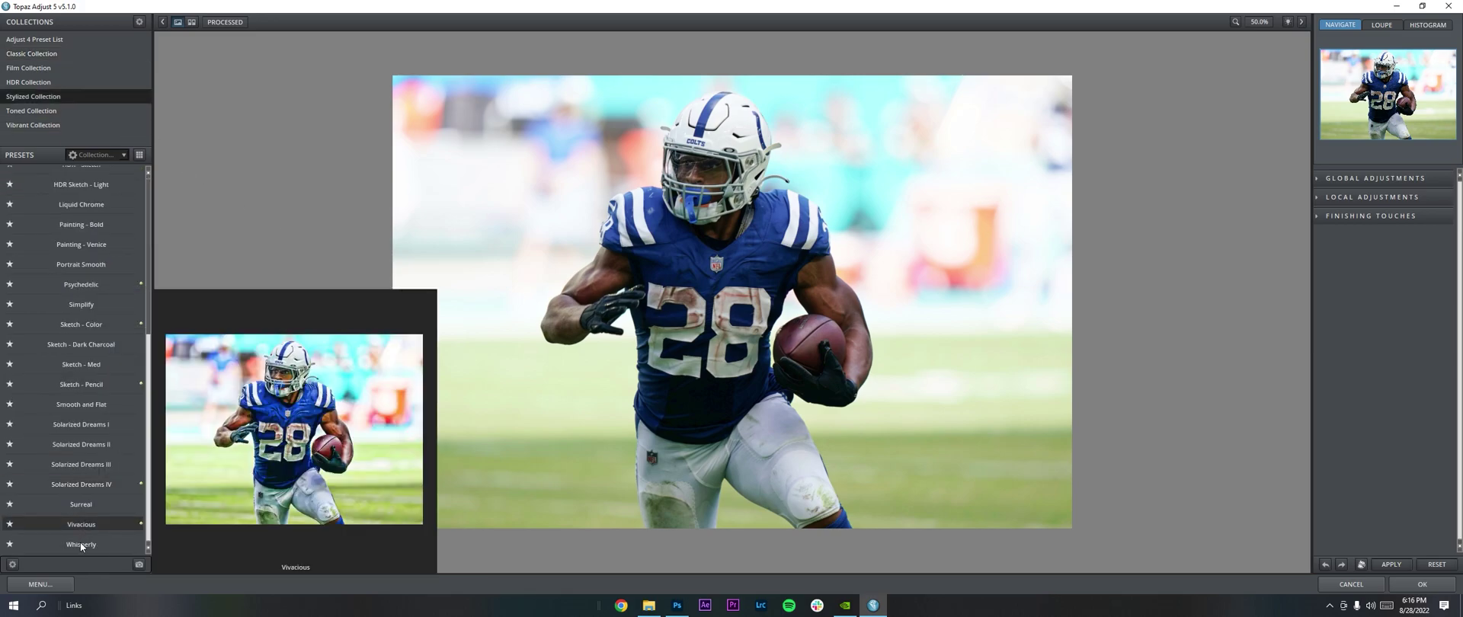
click(77, 525)
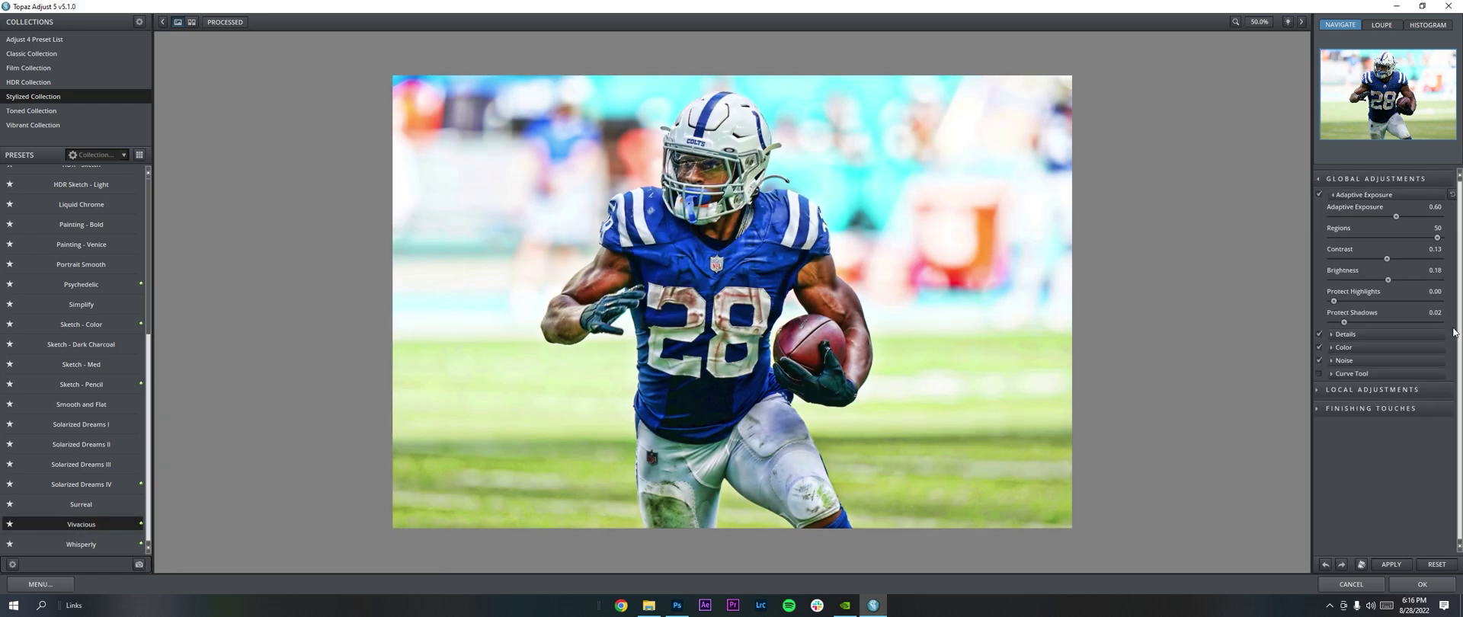
Enable the Transparency finishing touch, set Overall Transparency to 0.49, and apply the Vivacious effect.
click(1394, 408)
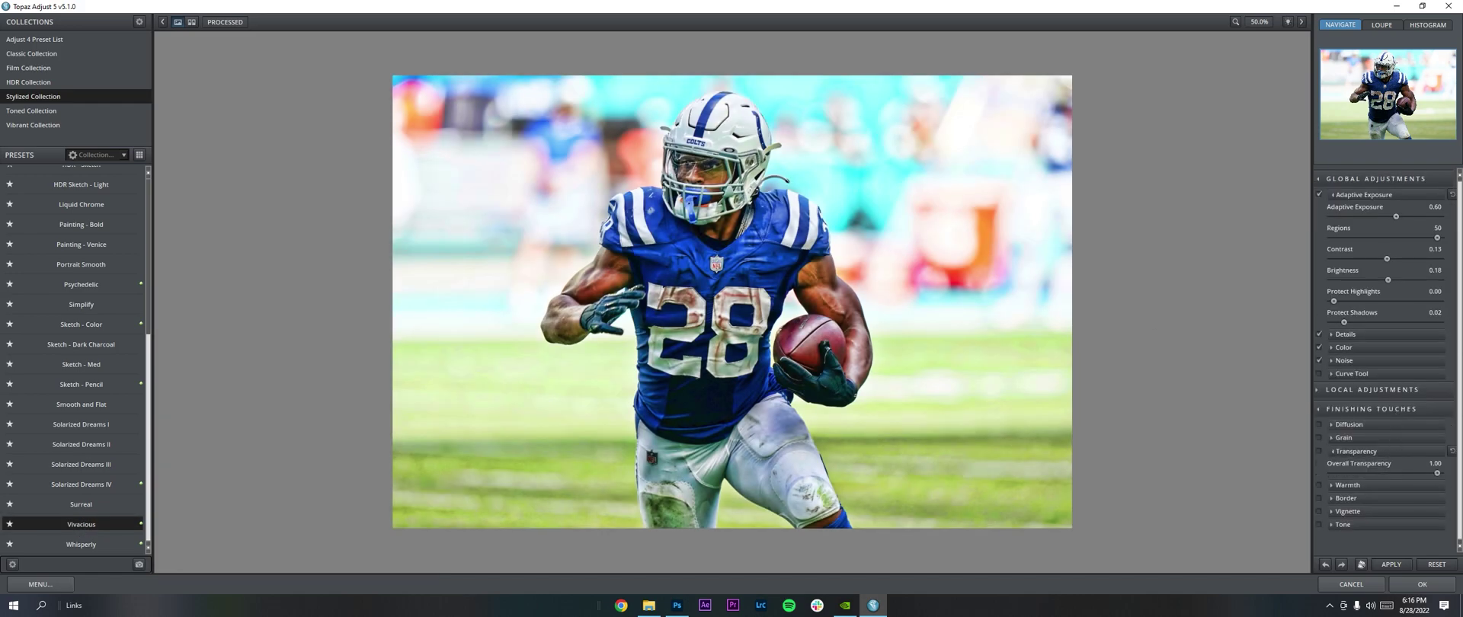
click(1319, 451)
drag(1396, 473, 1383, 473)
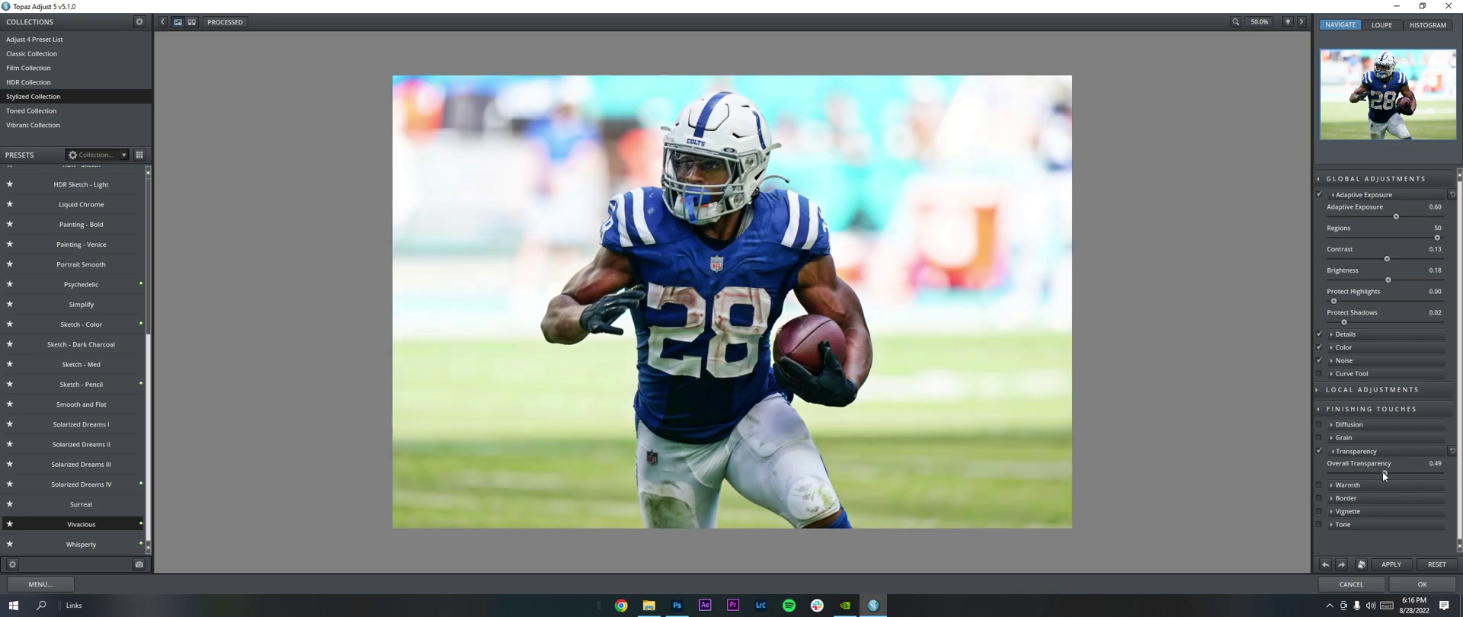
click(1391, 564)
Apply the Psychedelic preset with Overall Transparency at 0.86 and switch to the Classic Collection presets.
click(107, 285)
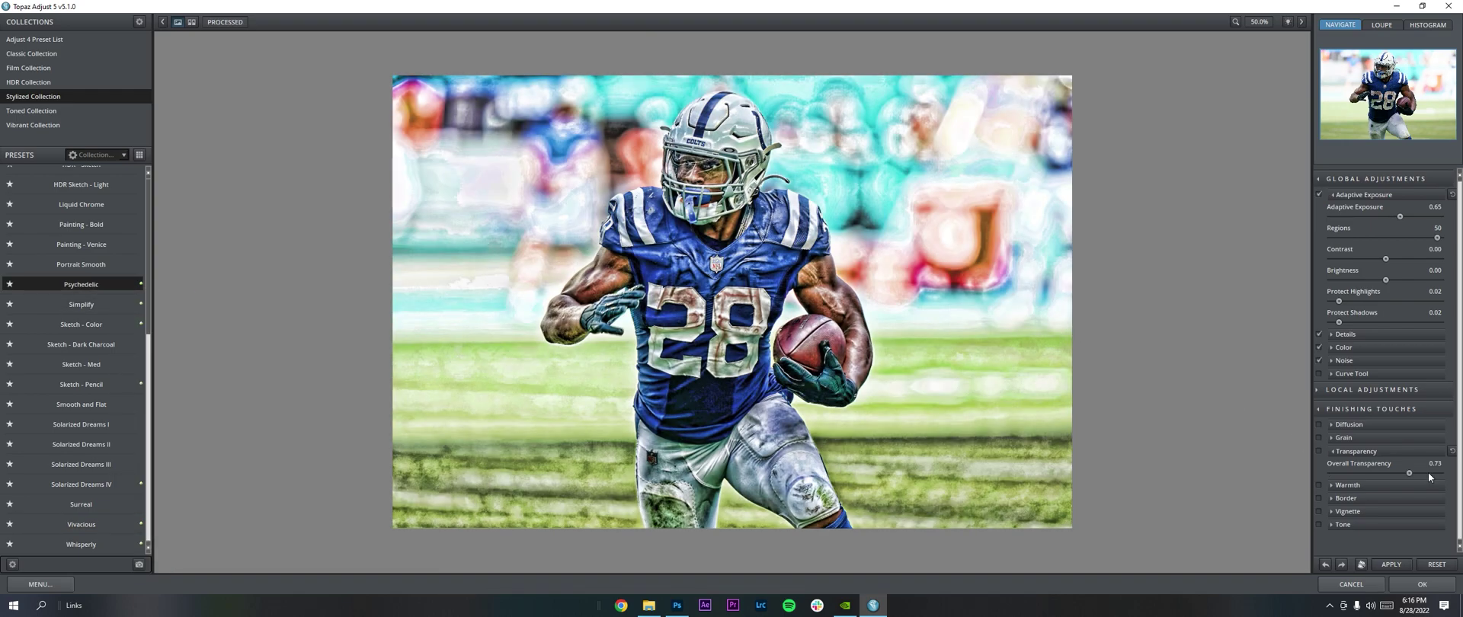
click(1422, 473)
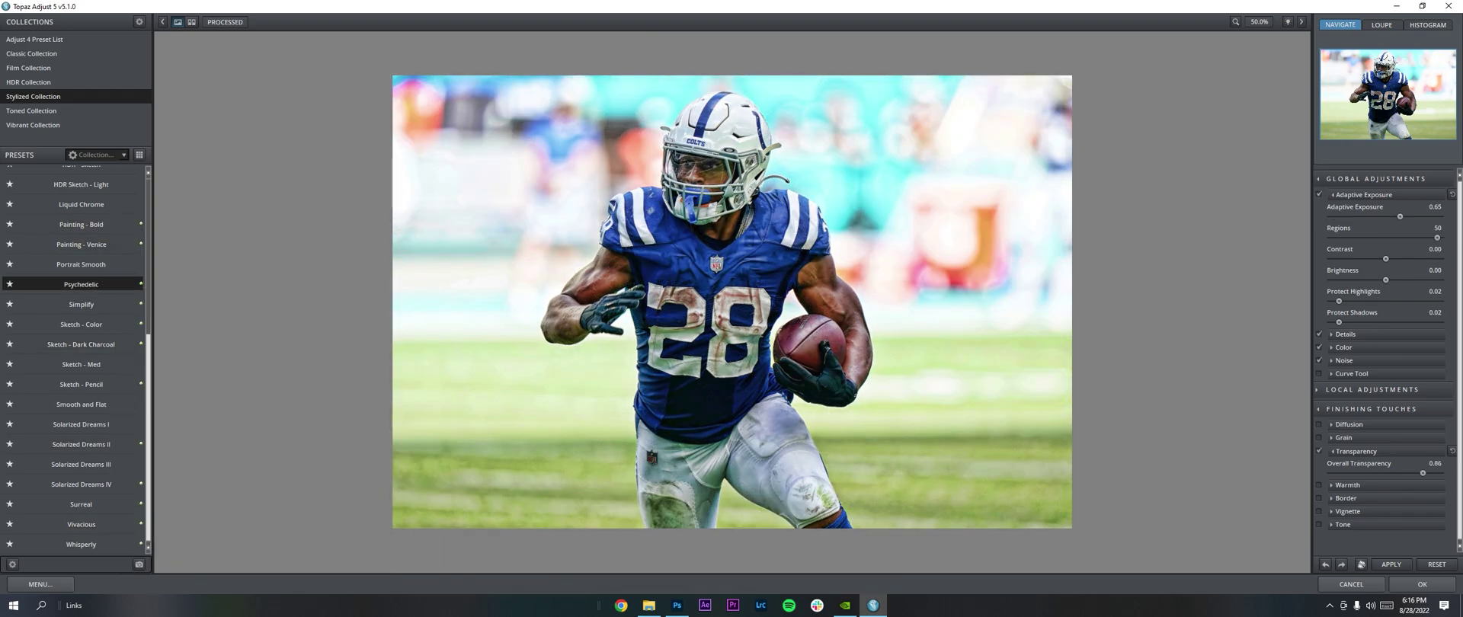
click(1403, 564)
click(30, 54)
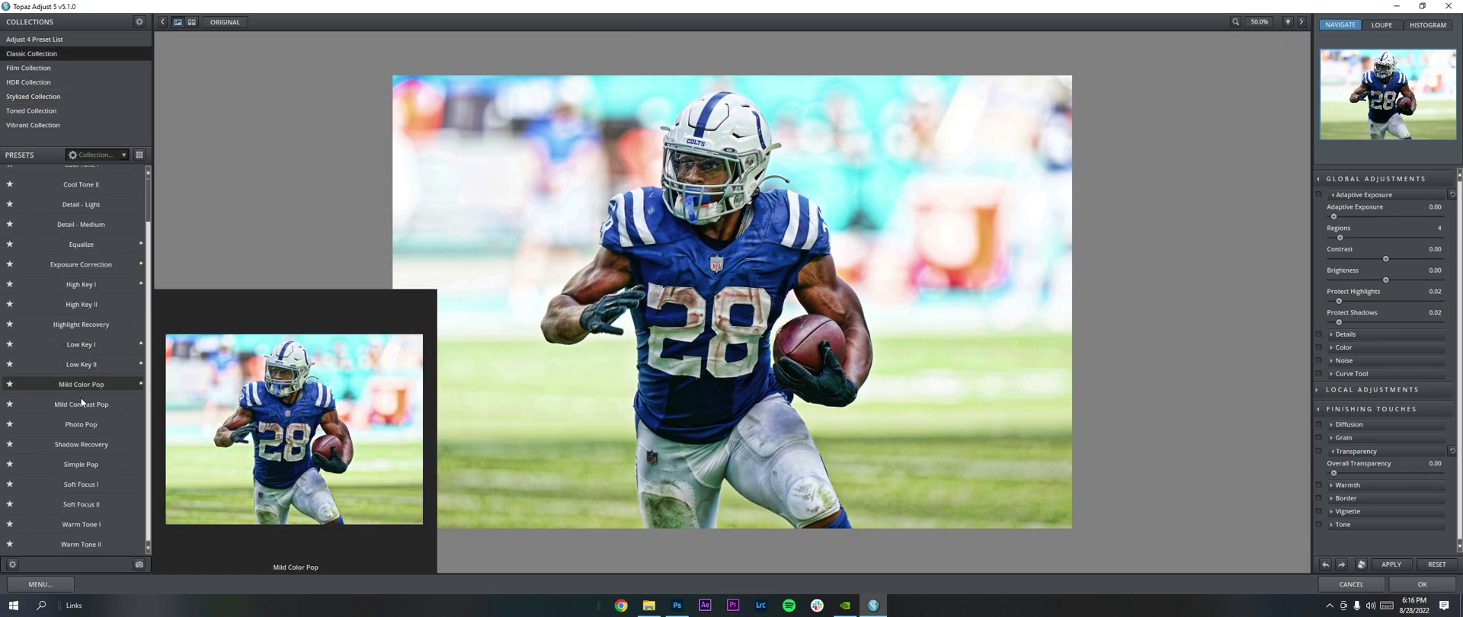
Try the Mild Contrast Pop preset, and the Mild Color Pop preset with an adjusted Overall Transparency.
click(81, 404)
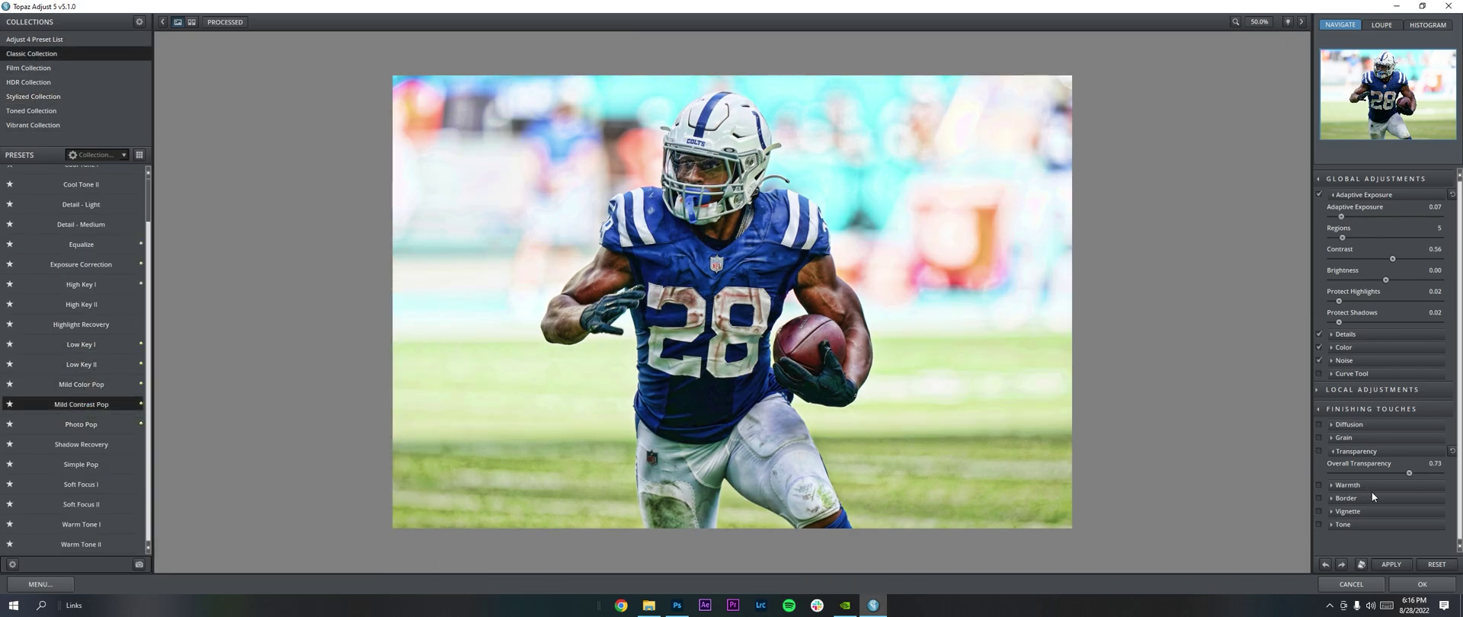
click(81, 385)
click(1417, 473)
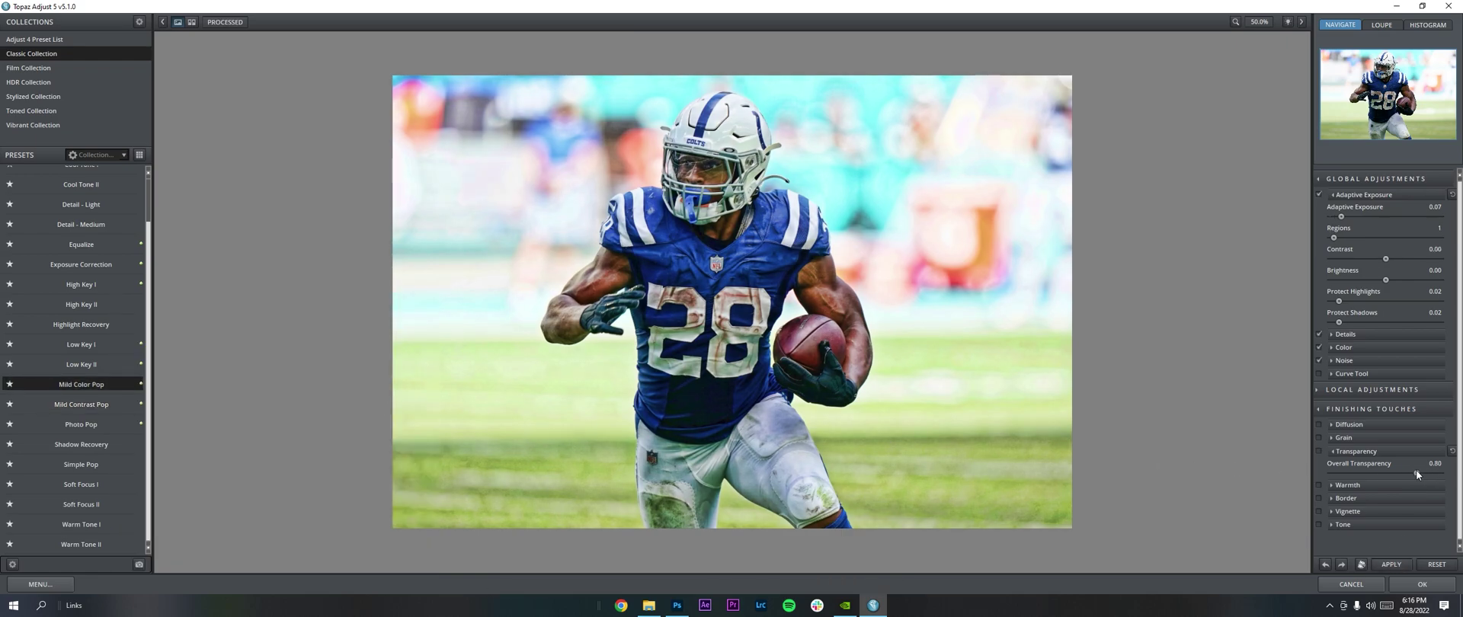
Use the Exposure Correction preset with Overall Transparency at about 0.82 and commit the Topaz effects to the layer.
click(87, 265)
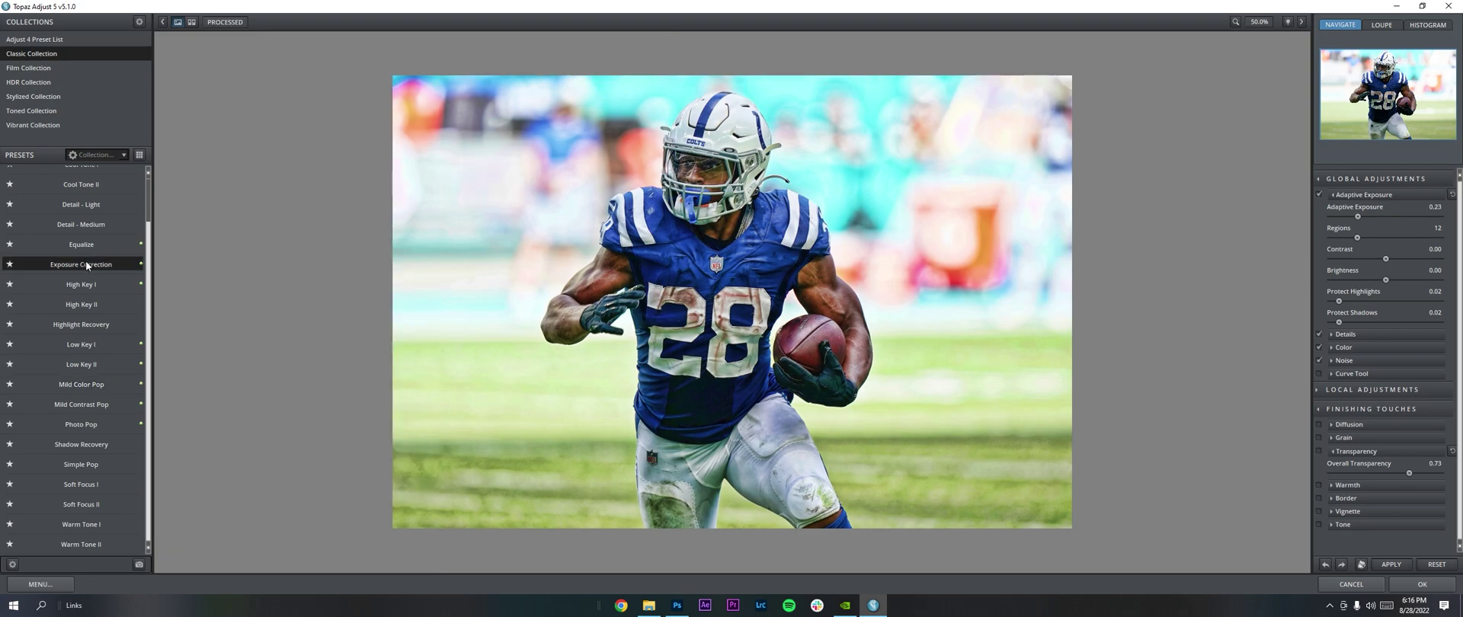
click(1418, 473)
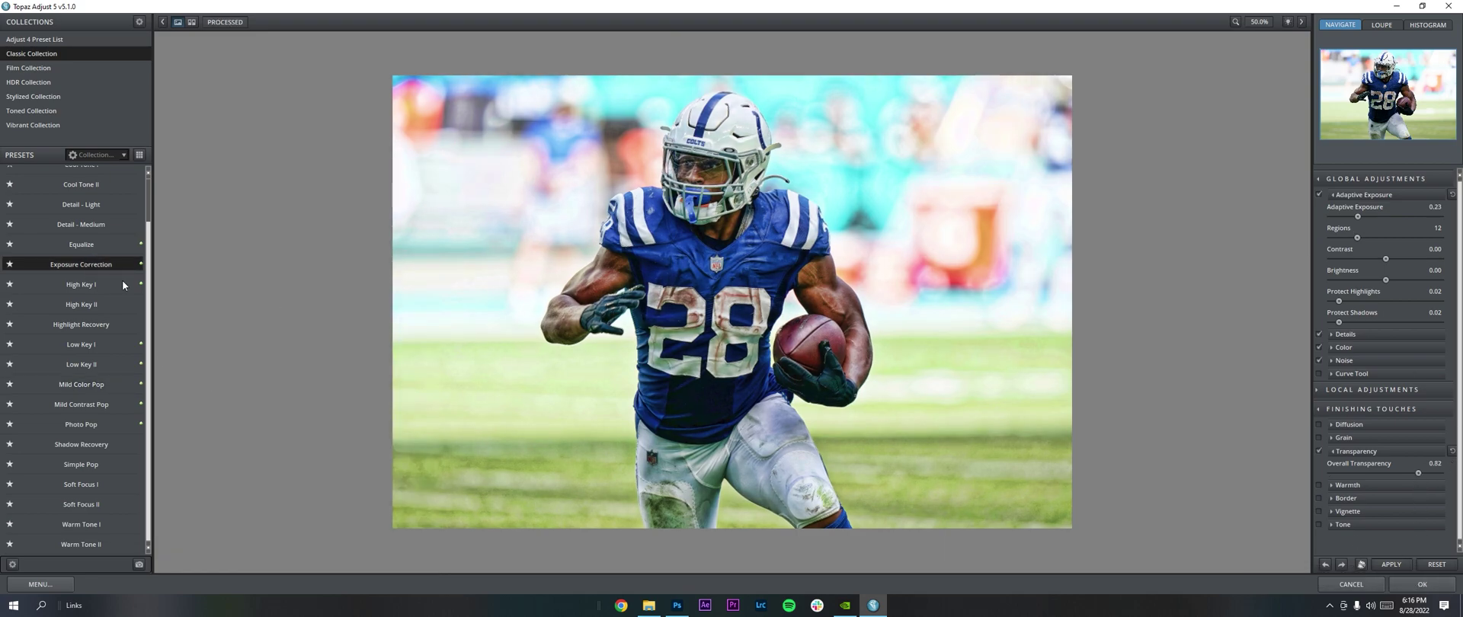
click(1423, 584)
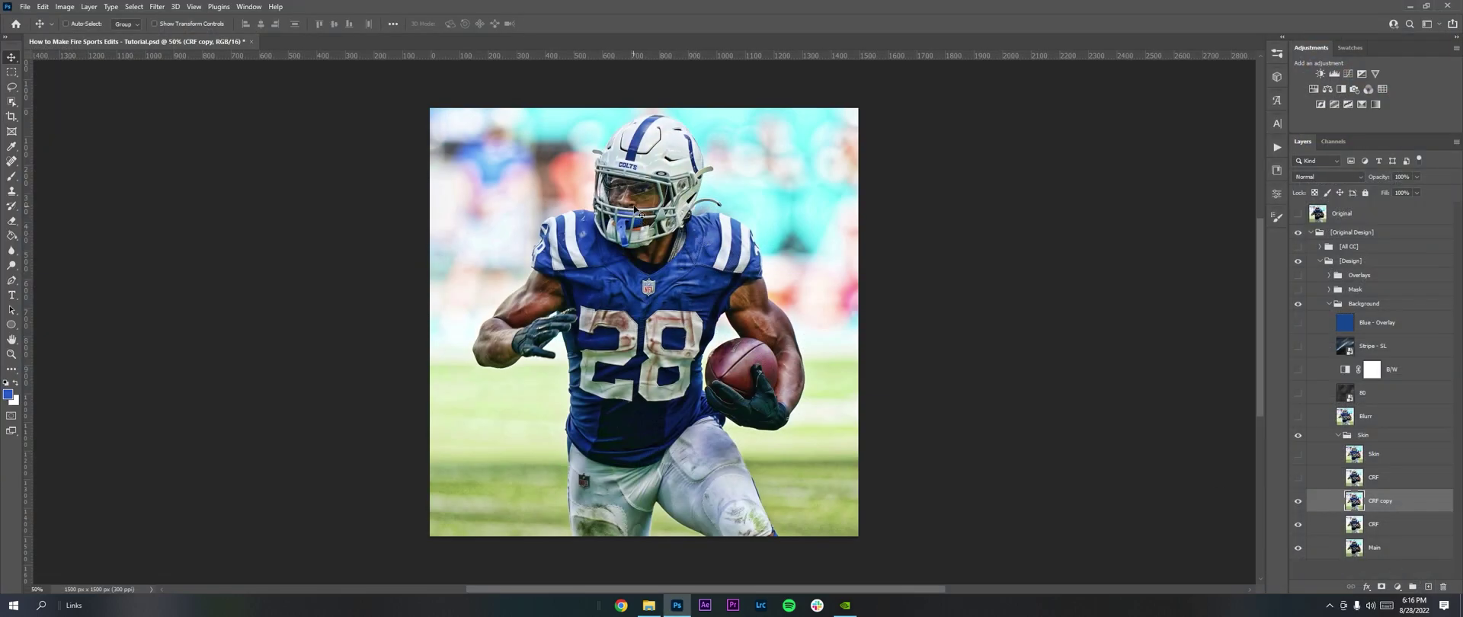
Compare the filtered layer with and without its effect, rename it Skin, and slightly reduce its opacity.
click(1298, 502)
click(1298, 502)
click(1298, 501)
click(1298, 502)
double_click(1401, 500)
text(Skin)
key(Return)
click(1417, 176)
drag(1417, 191, 1412, 193)
Delete the old hidden Skin and CRF layers from the Skin group.
click(1377, 455)
shift+click(1377, 475)
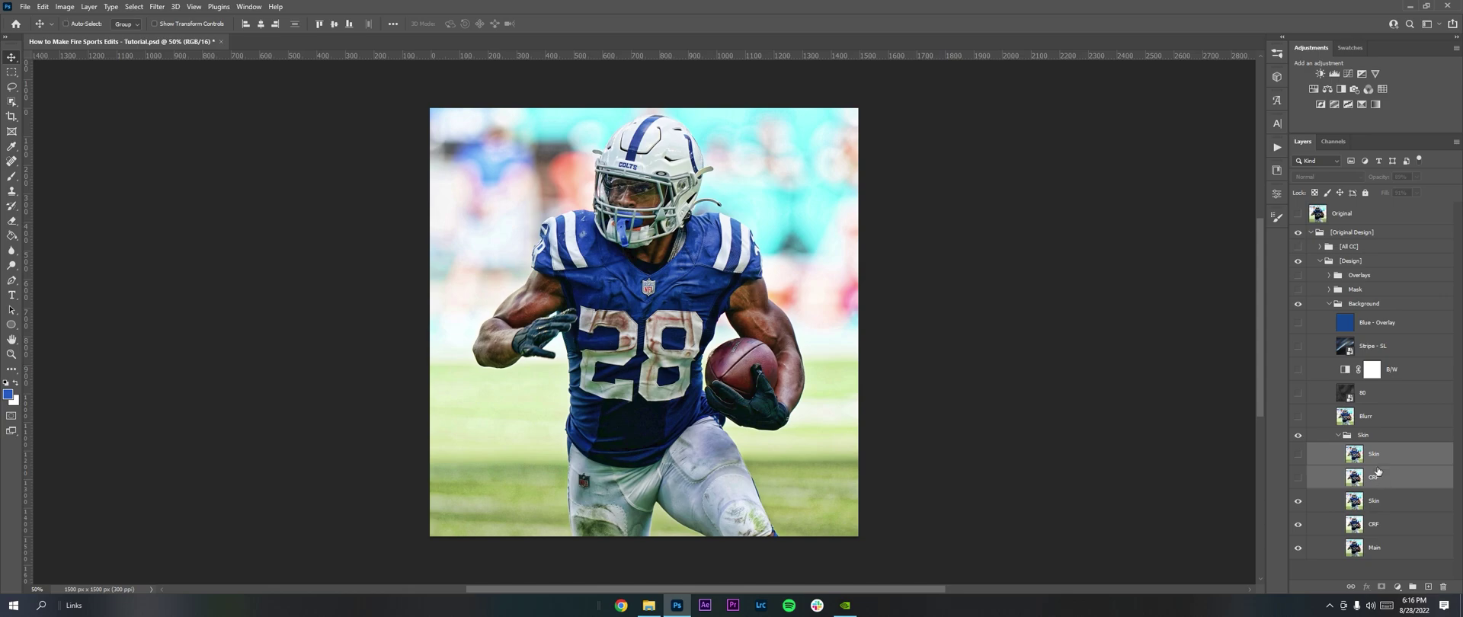
key(Delete)
Collapse the Skin group, duplicate it, and merge the duplicate into a single layer above it.
click(1347, 438)
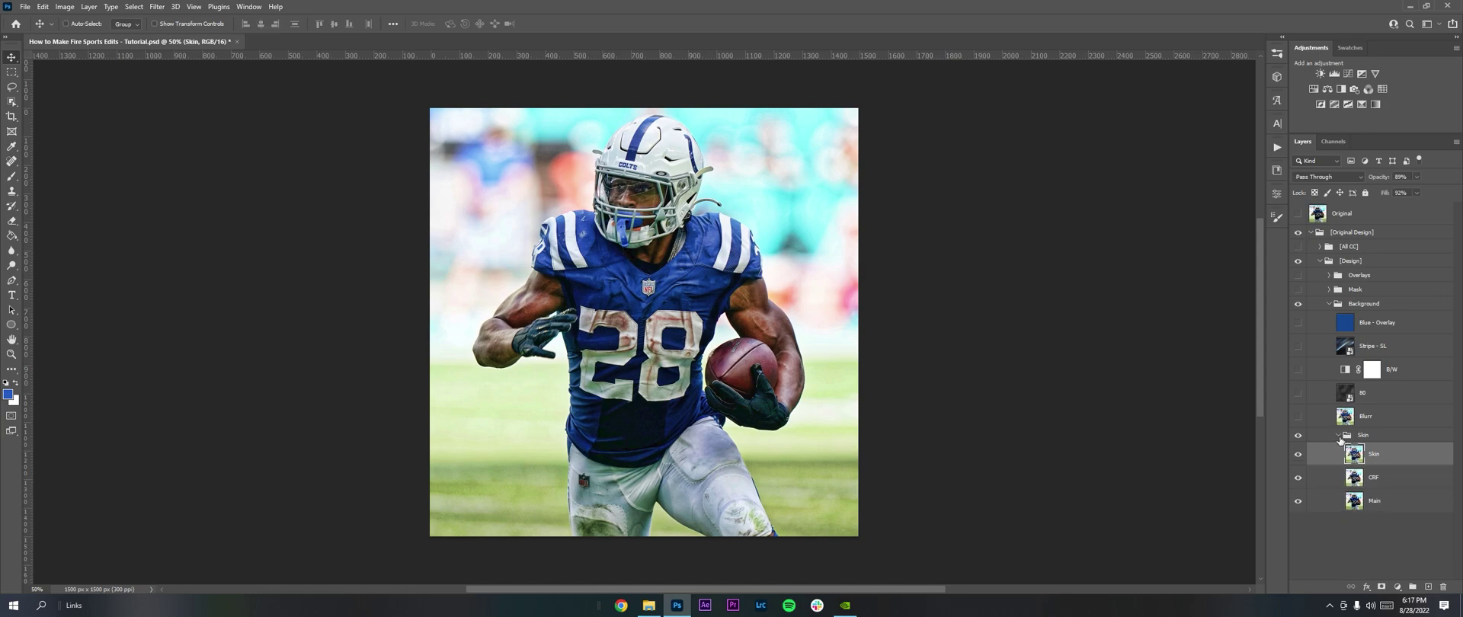
click(1339, 435)
right_click(1377, 444)
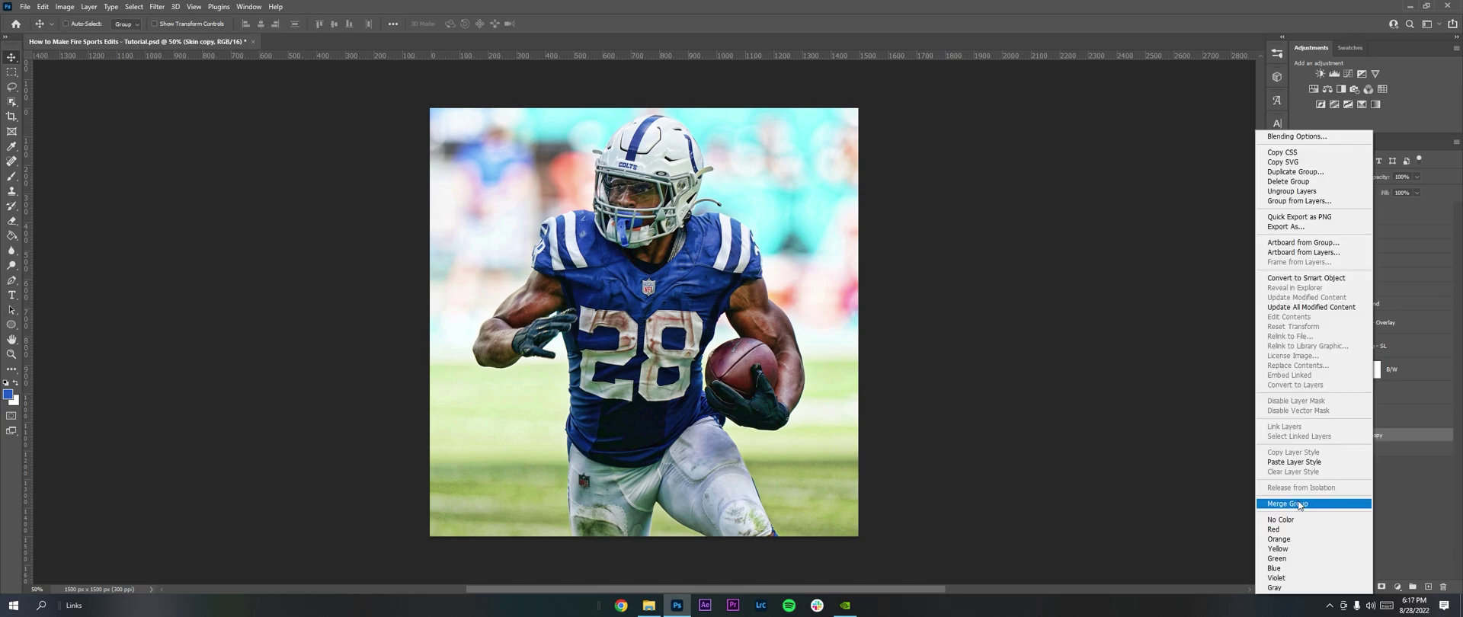
alt+click(1300, 504)
Apply a Motion Blur to the Skin copy layer with a 39° angle and a distance of 15 pixels.
click(157, 6)
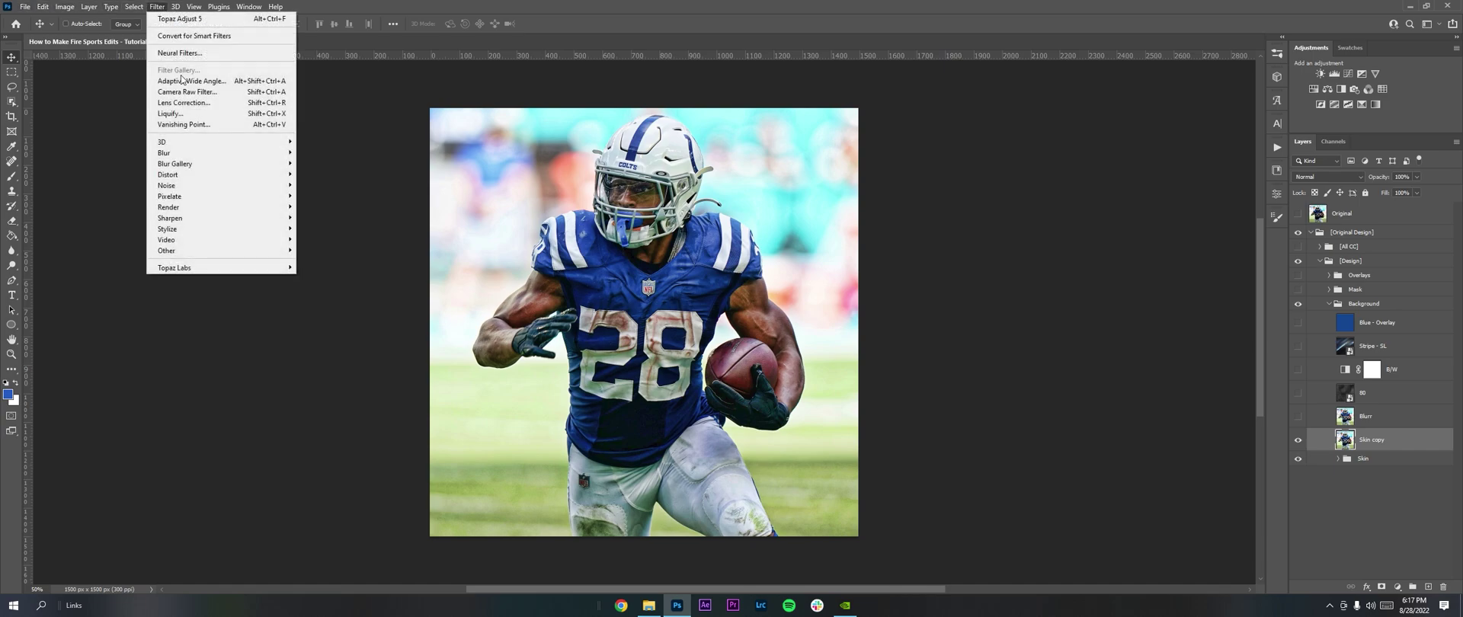
mouse_move(180, 154)
click(327, 219)
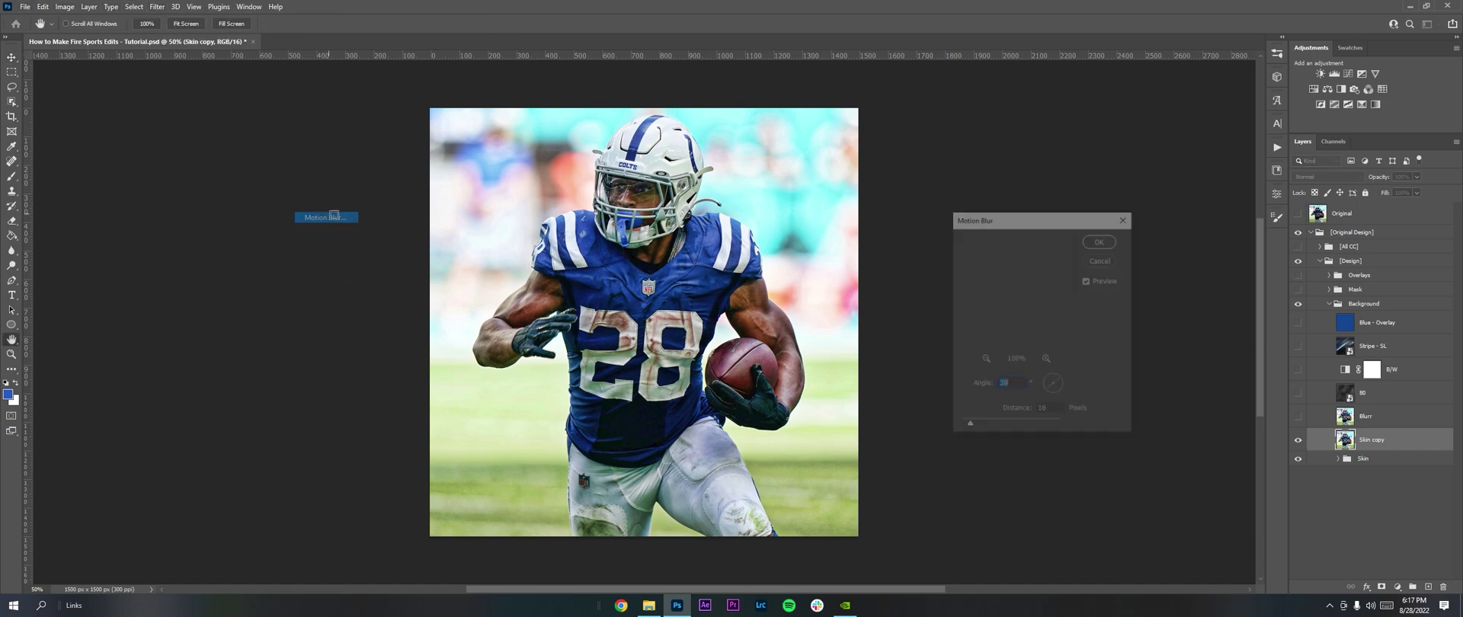
drag(973, 428, 970, 427)
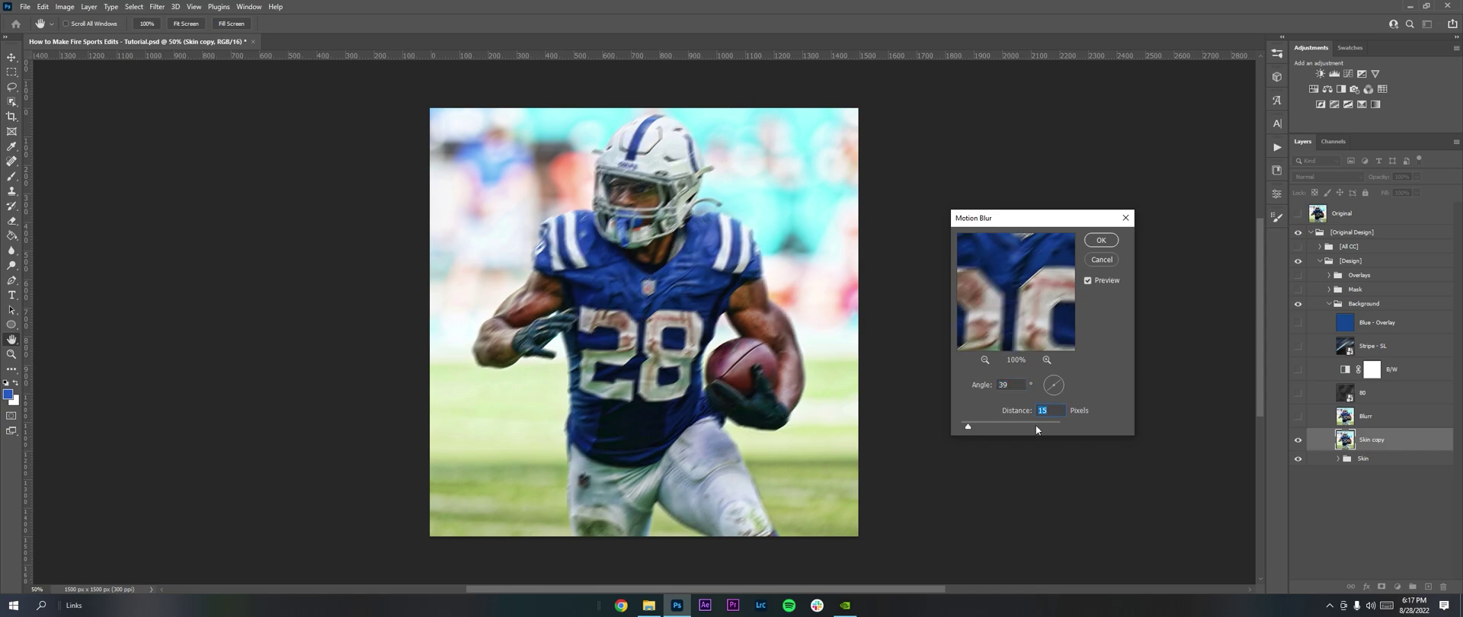
key(Return)
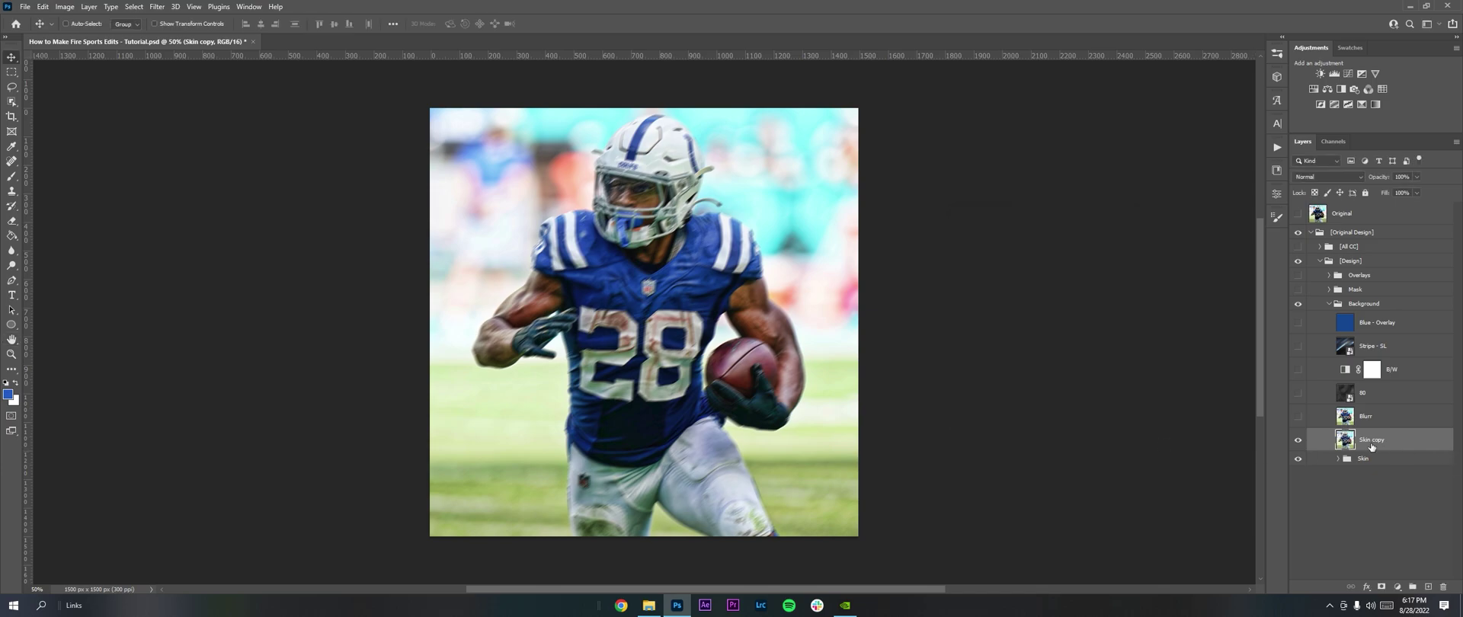
Rename the motion-blurred Skin copy layer as Blurr and delete the old hidden Blurr layer.
double_click(1370, 440)
key(Return)
click(1407, 423)
key(Delete)
Duplicate the Skin group to just above the Background group and merge the duplicate into a single layer.
click(1377, 441)
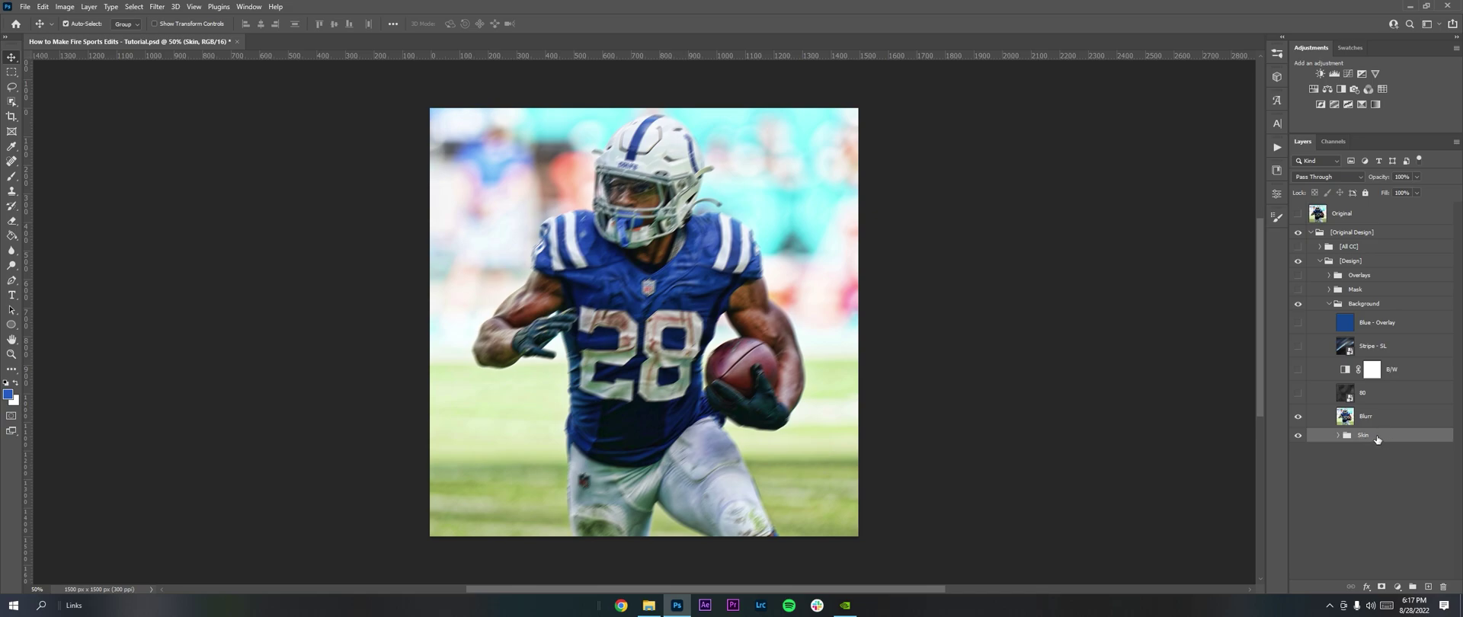
drag(1377, 439, 1361, 306)
right_click(1361, 307)
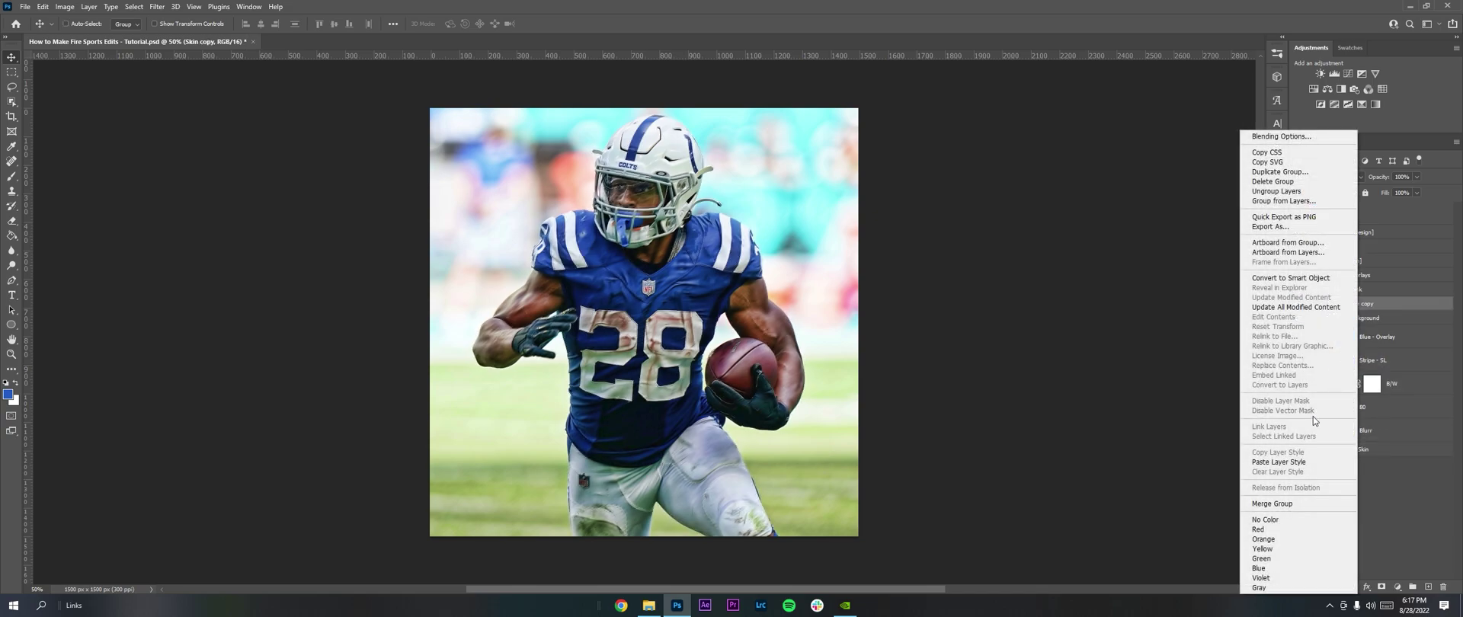
click(1284, 503)
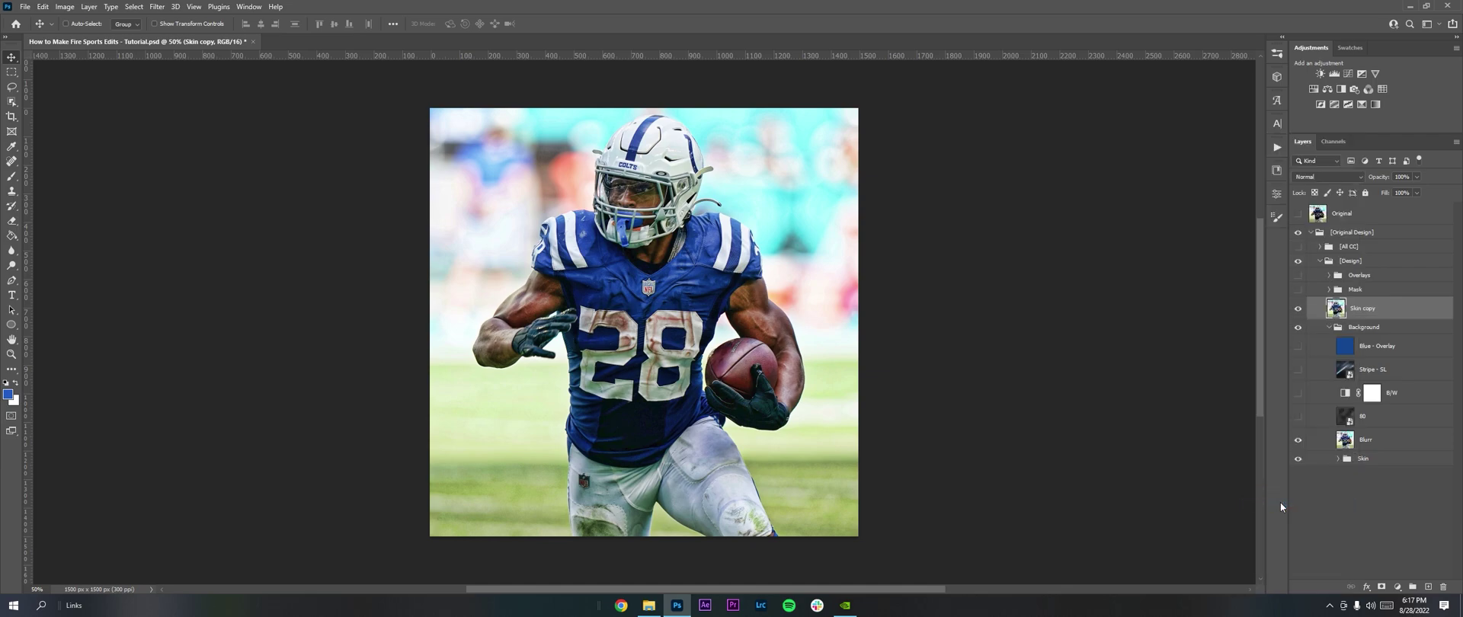
Select the player as the subject on the merged Skin copy layer and view the selection edge around the helmet and jersey.
click(135, 6)
click(143, 140)
scroll(700, 190, down, 5)
scroll(699, 189, up, 4)
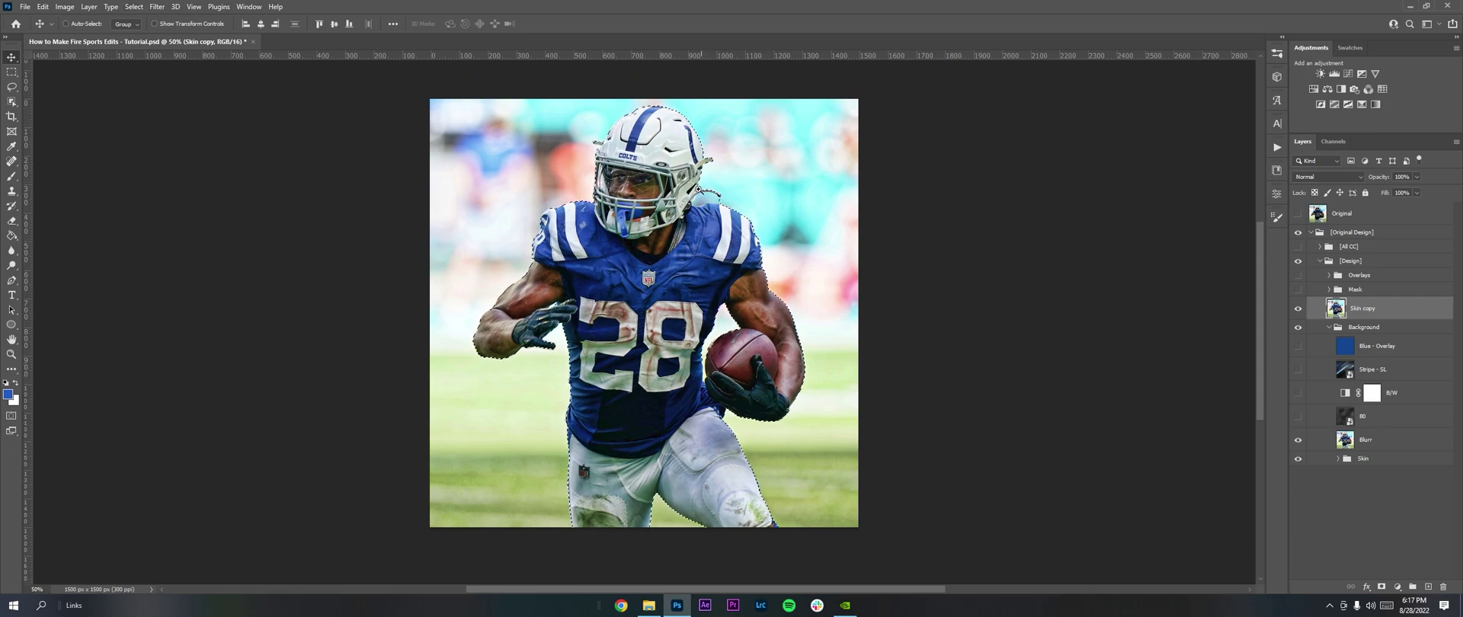
drag(698, 190, 770, 190)
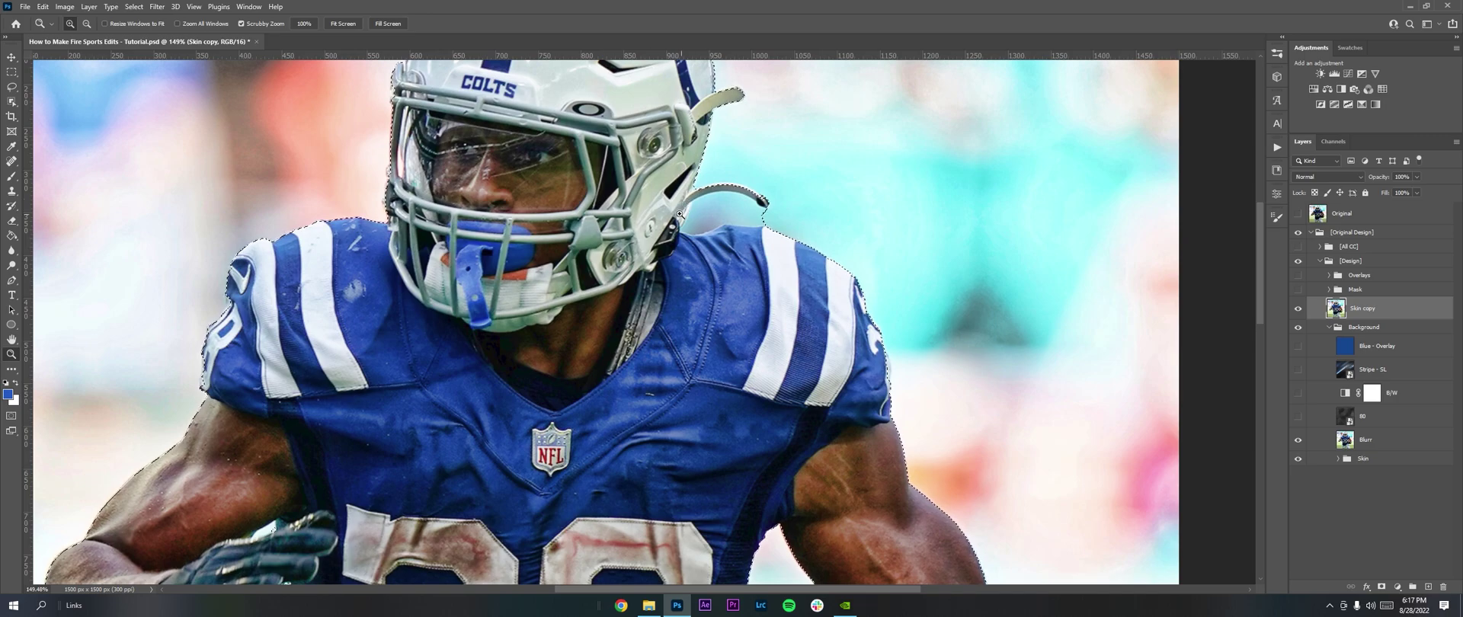
drag(354, 348, 330, 348)
scroll(336, 359, down, 5)
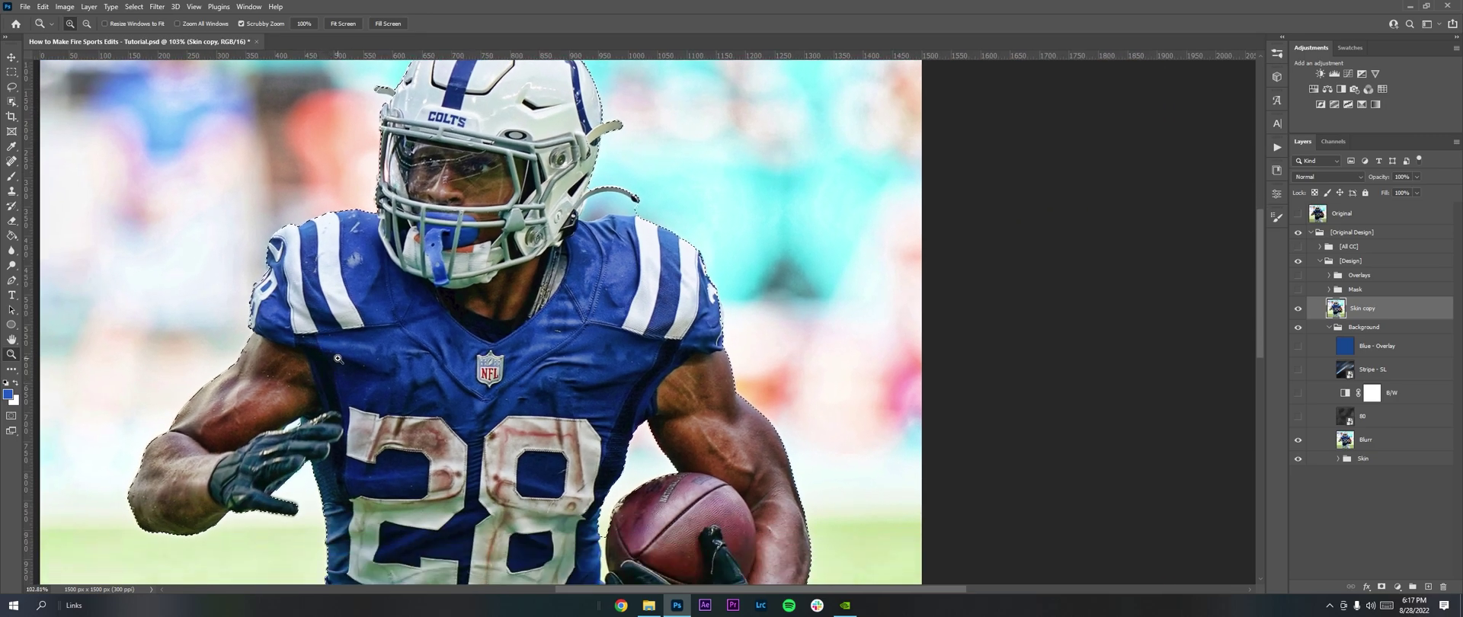
Set the Lasso tool to add to the selection and go over the selection outline around the player's jersey, arms, ball and helmet.
click(11, 88)
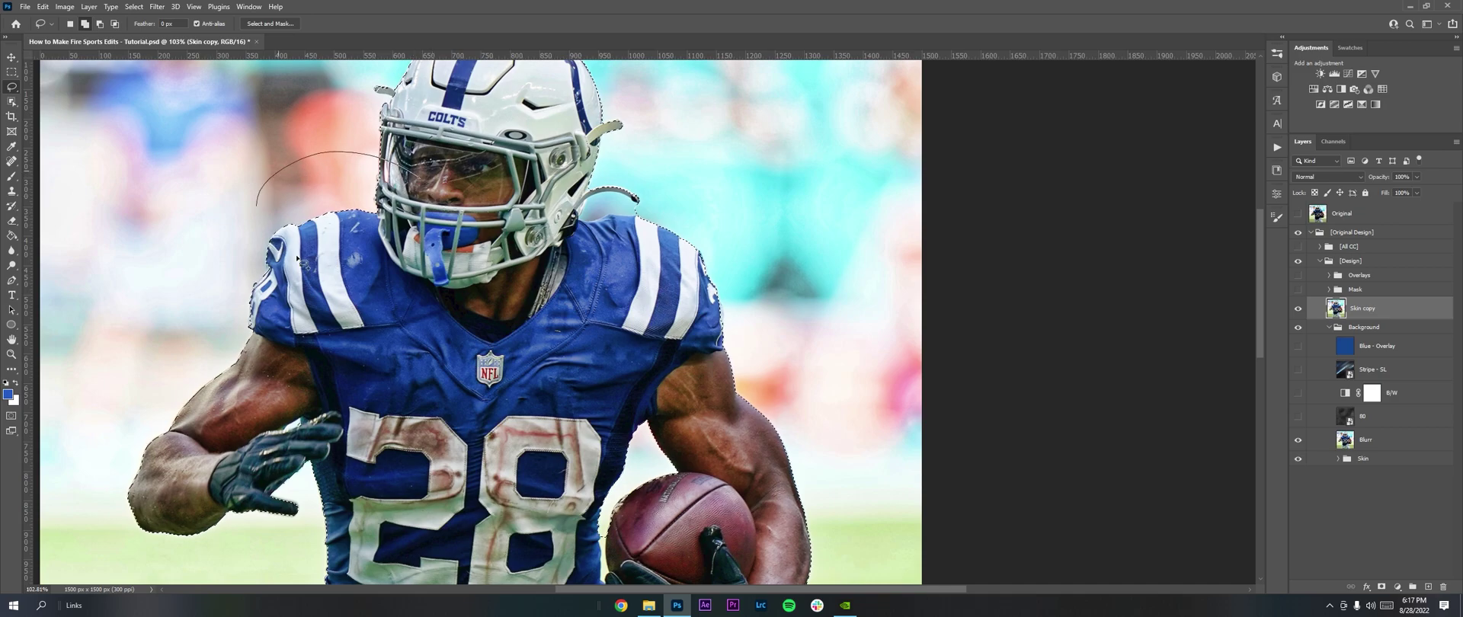
drag(297, 258, 347, 214)
key(ctrl+z)
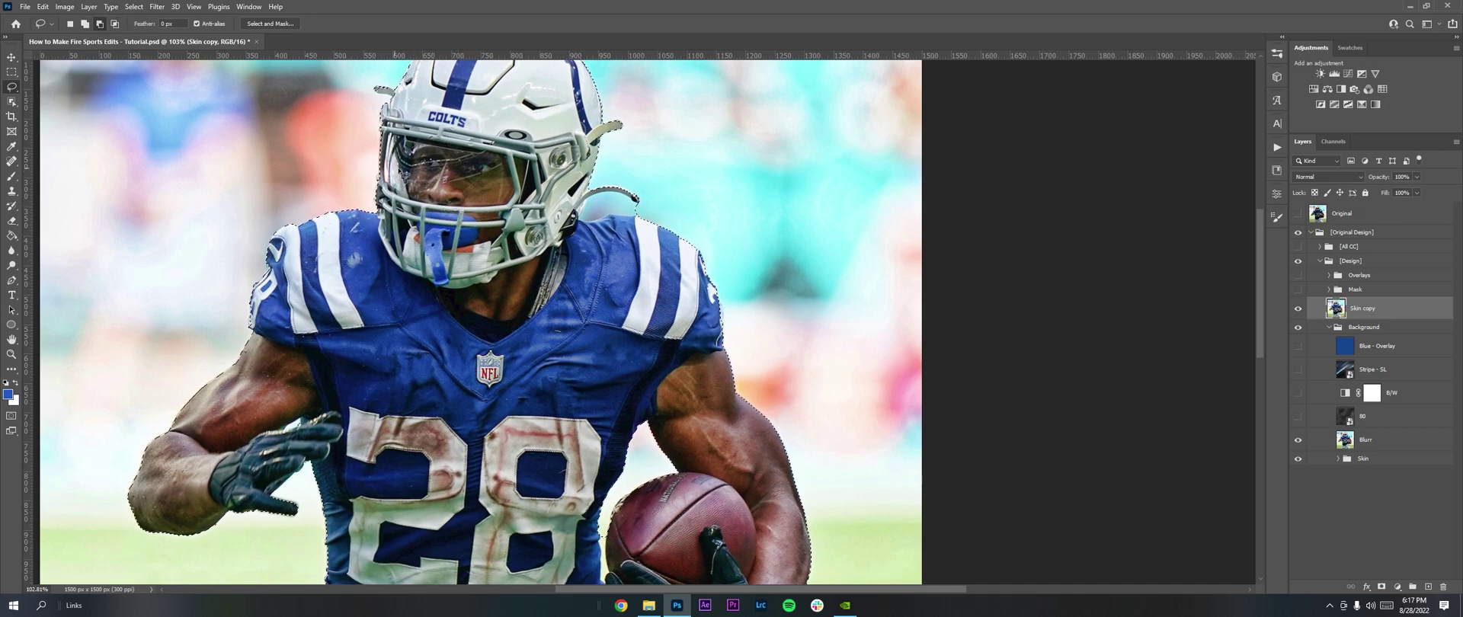
click(87, 24)
scroll(602, 200, down, 10)
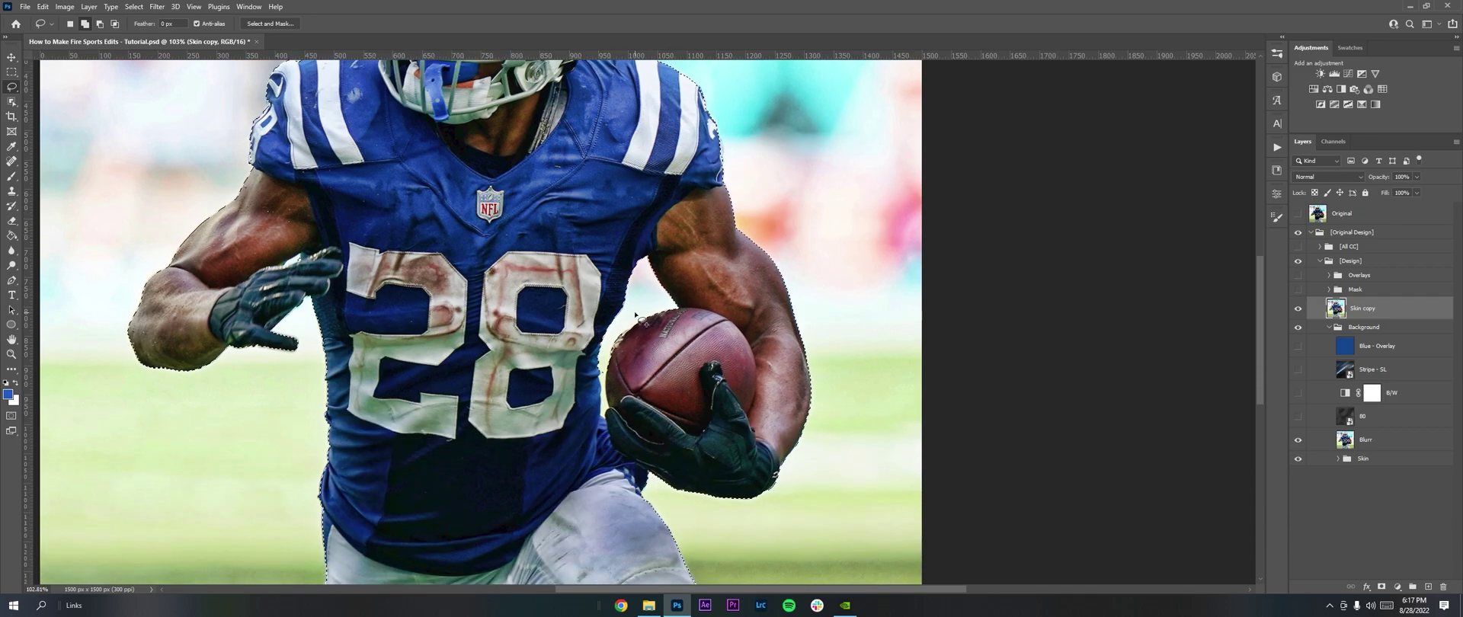
scroll(602, 206, up, 3)
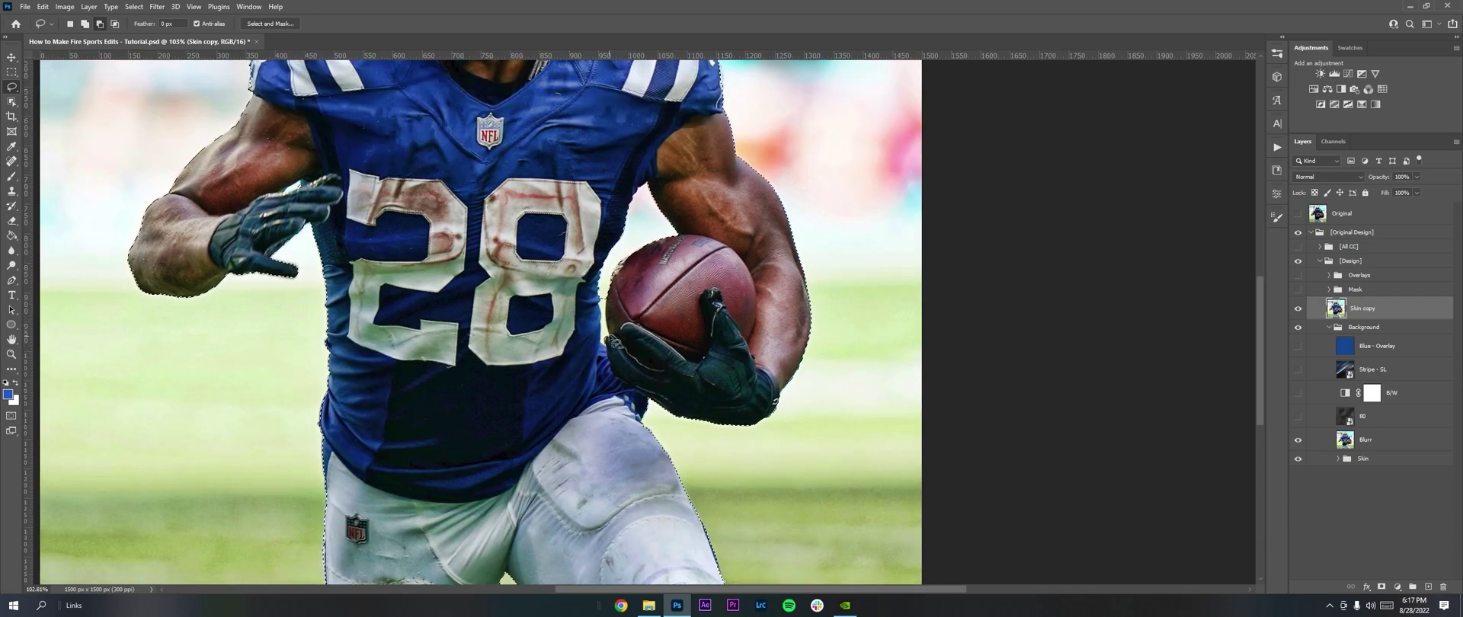
scroll(604, 297, up, 3)
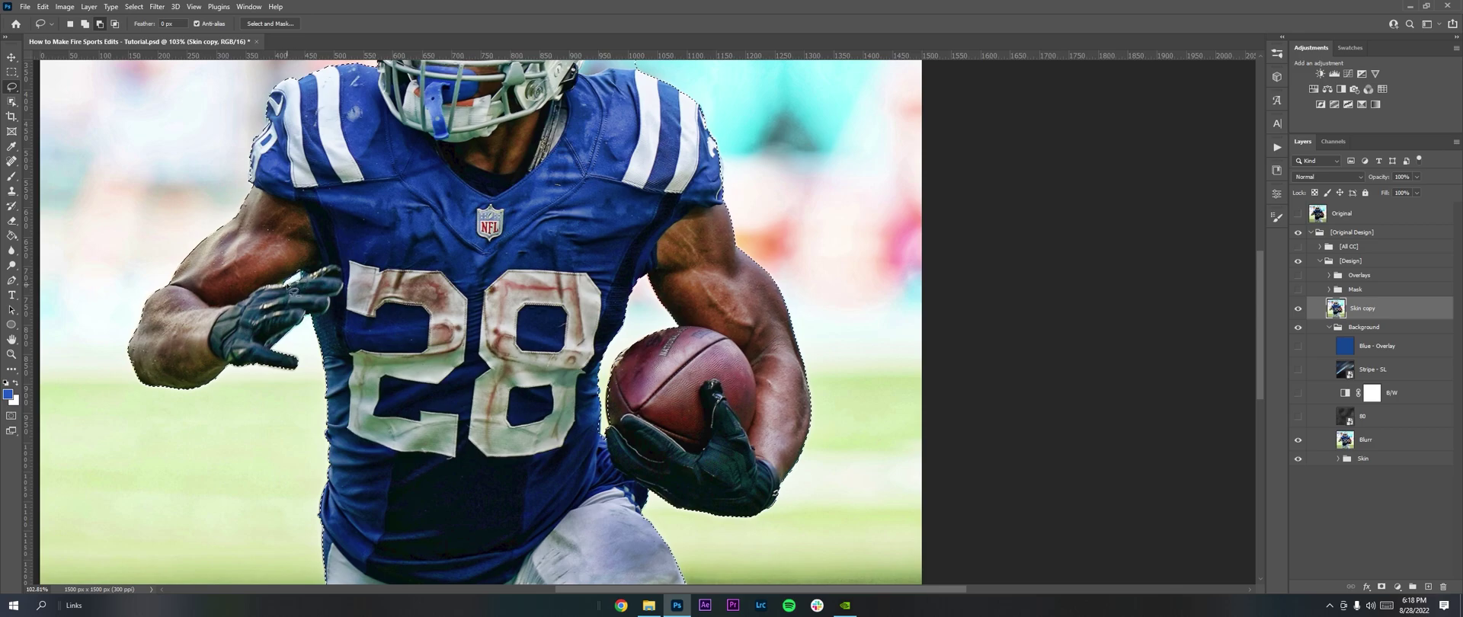
scroll(292, 290, up, 3)
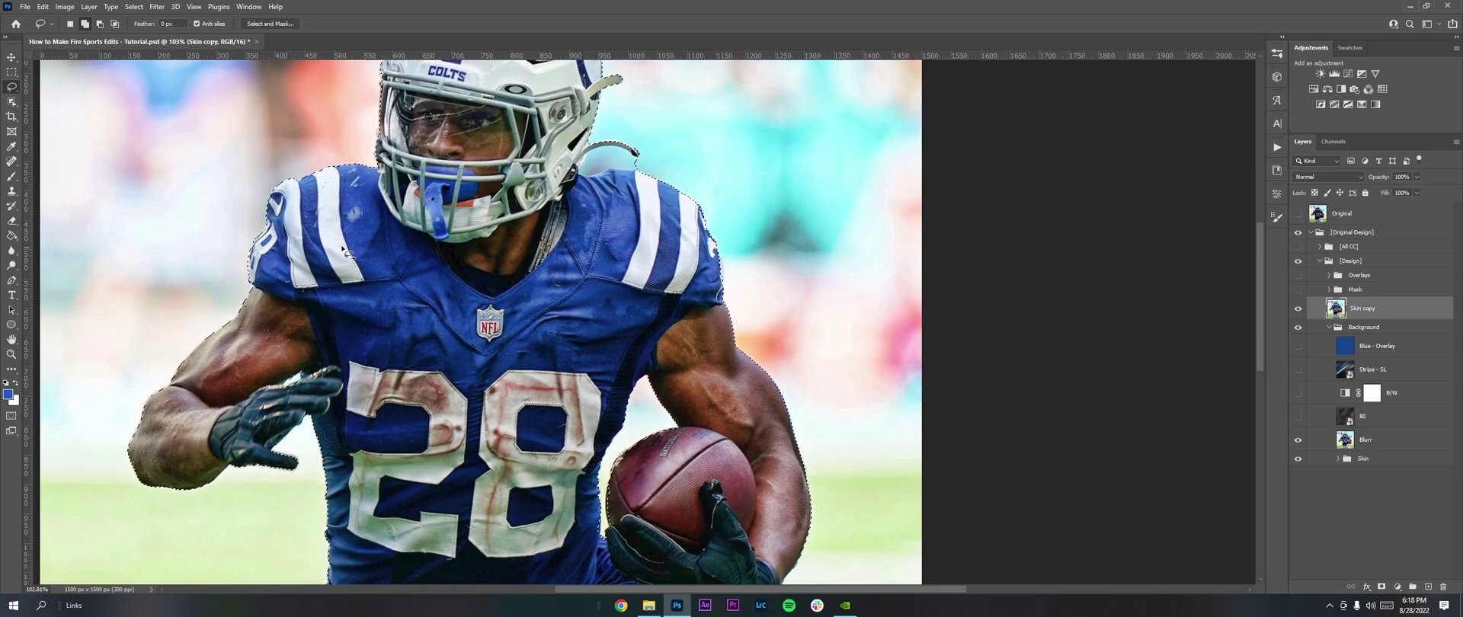
scroll(344, 250, up, 3)
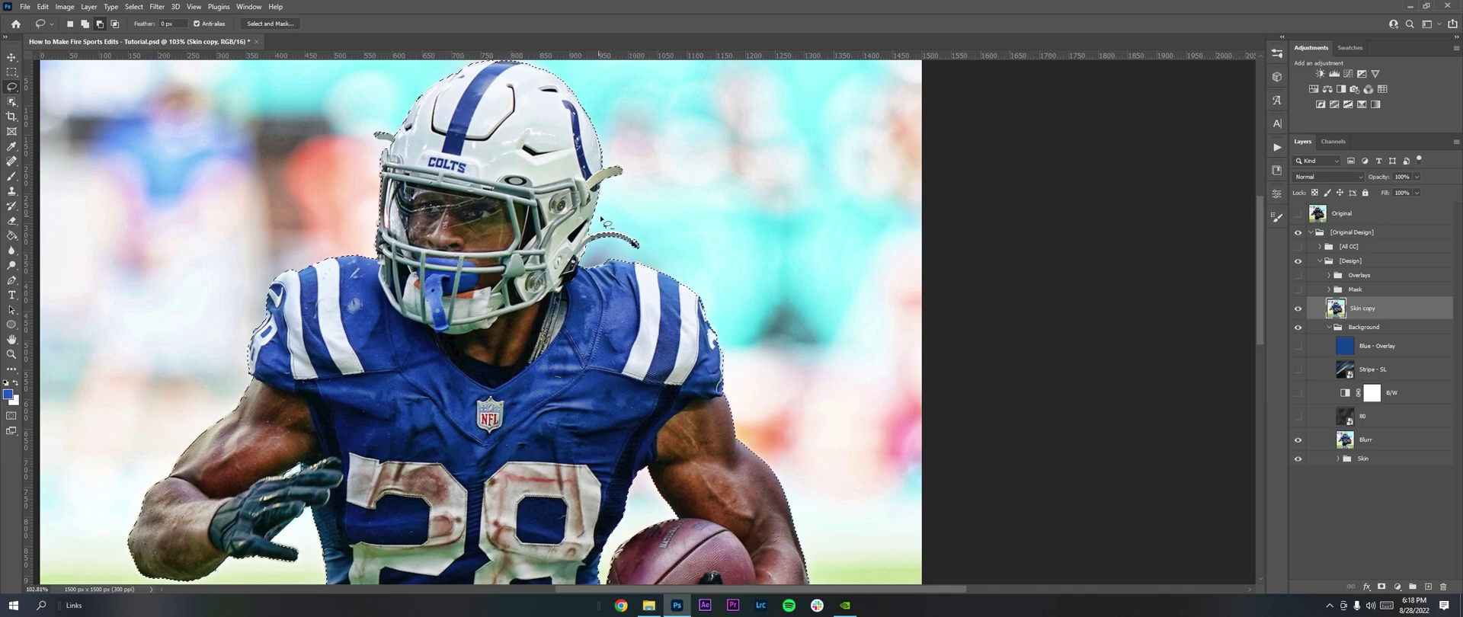
Refine the selection with the Lasso around the loose strap between the back of the helmet and the shoulder.
key(z)
click(564, 245)
click(564, 246)
key(l)
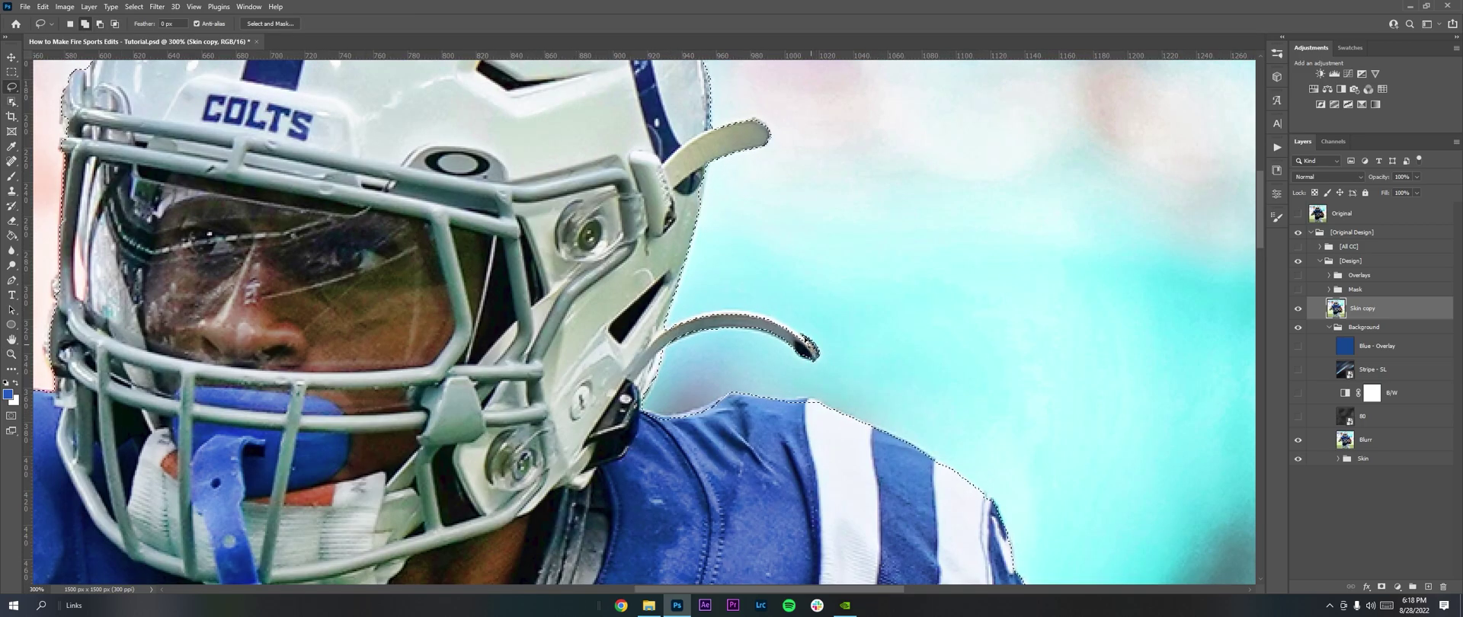
drag(691, 324, 745, 323)
Refine the selection with the Lasso along the face mask edge below the clip on the helmet's front side.
drag(671, 294, 1083, 524)
key(z)
click(356, 202)
key(l)
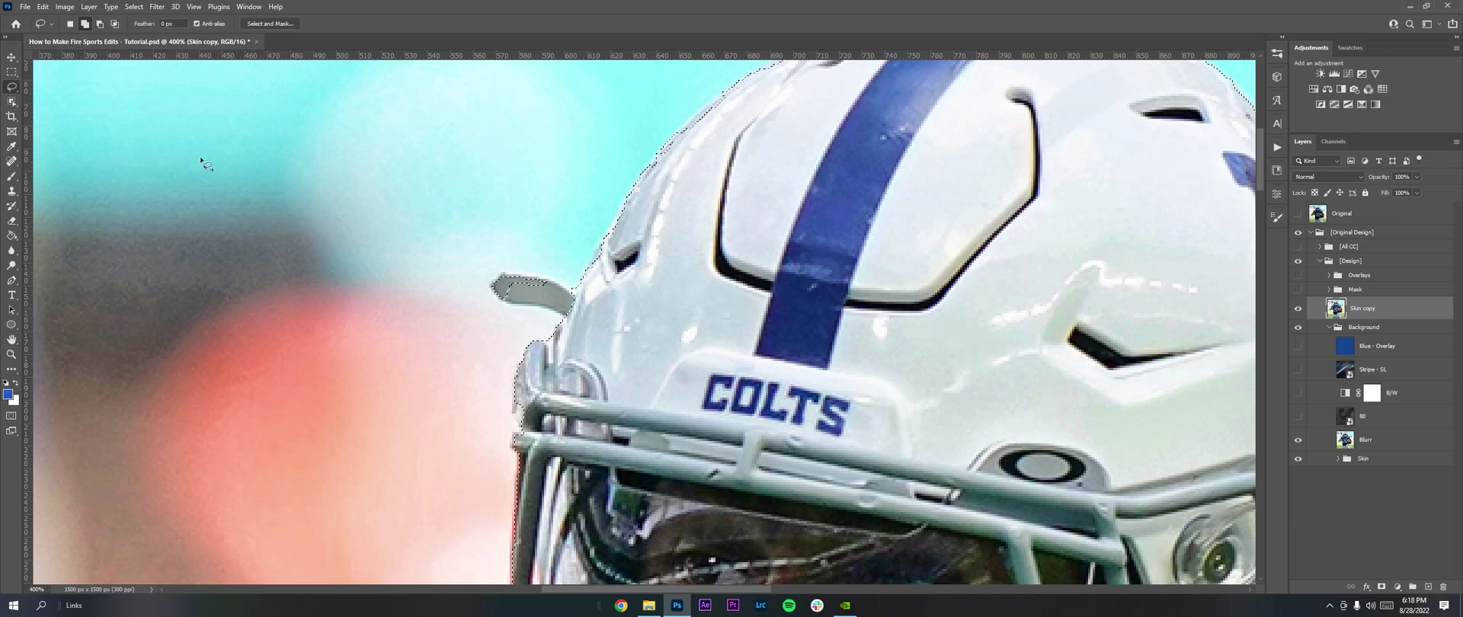
mouse_move(538, 437)
mouse_down()
mouse_move(561, 417)
mouse_move(557, 431)
mouse_up()
Add the missed upper front edge of the helmet shell to the selection with the Lasso.
key(ctrl+minus)
key(ctrl+minus)
key(ctrl+minus)
key(ctrl+minus)
key(ctrl+minus)
scroll(637, 164, up, 3)
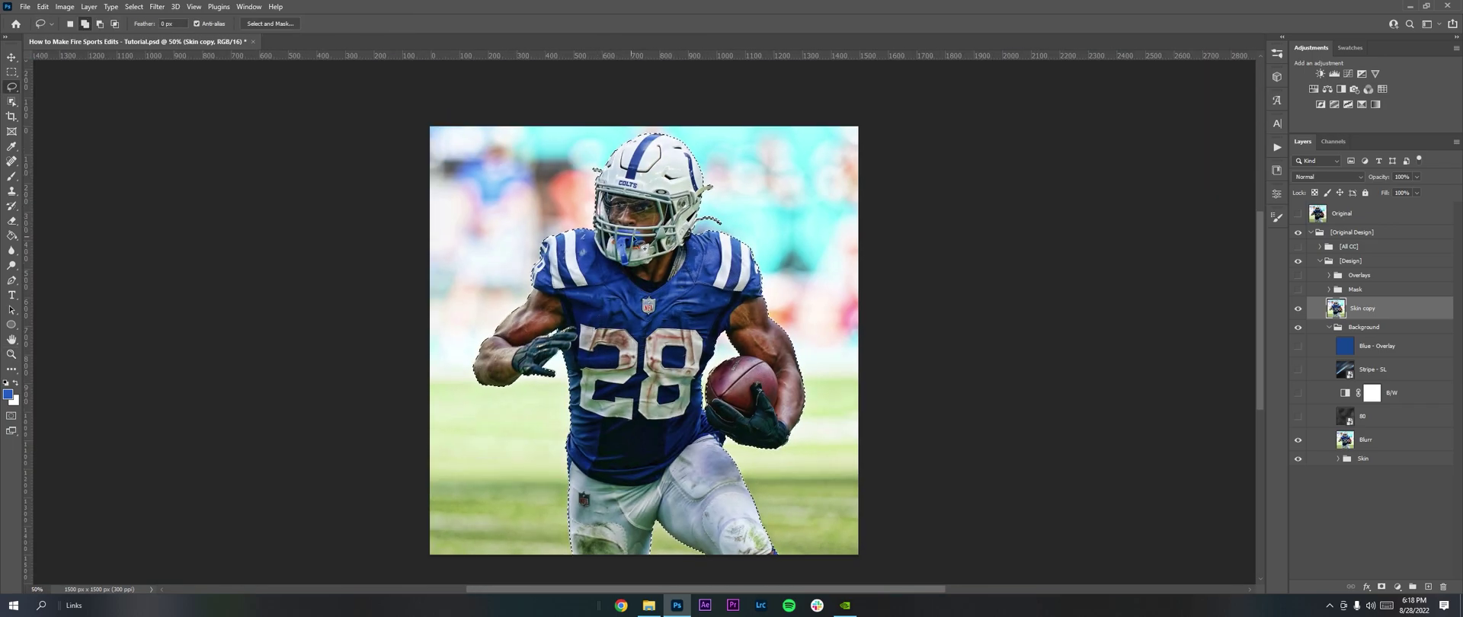
key(z)
drag(637, 164, 712, 170)
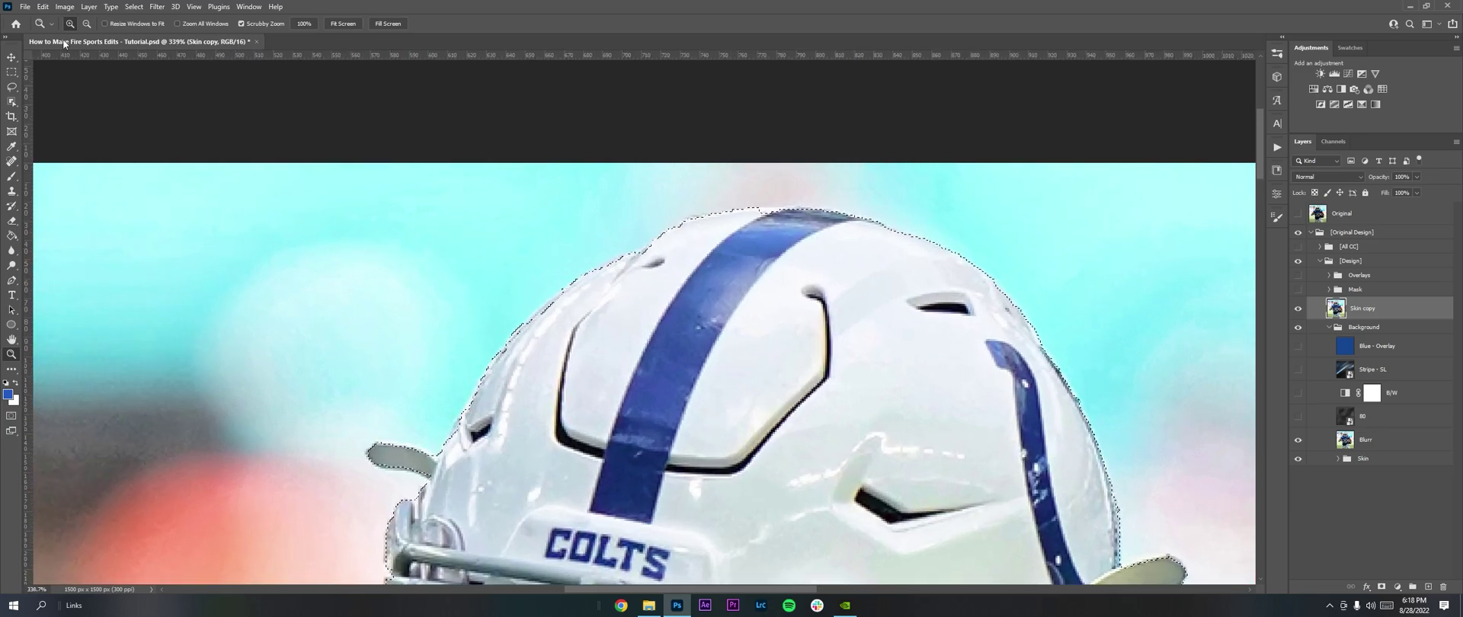
click(13, 89)
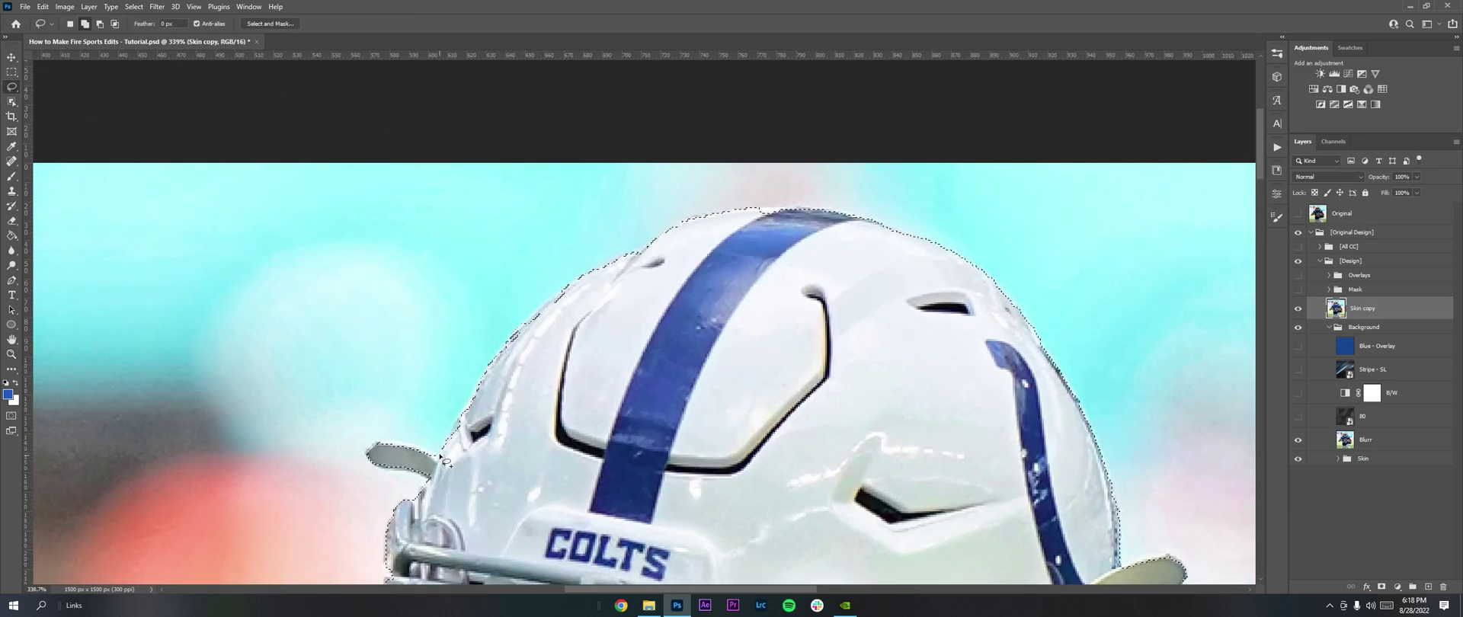
mouse_move(440, 454)
mouse_down()
mouse_move(496, 358)
mouse_move(644, 250)
mouse_move(662, 288)
mouse_move(653, 390)
mouse_up()
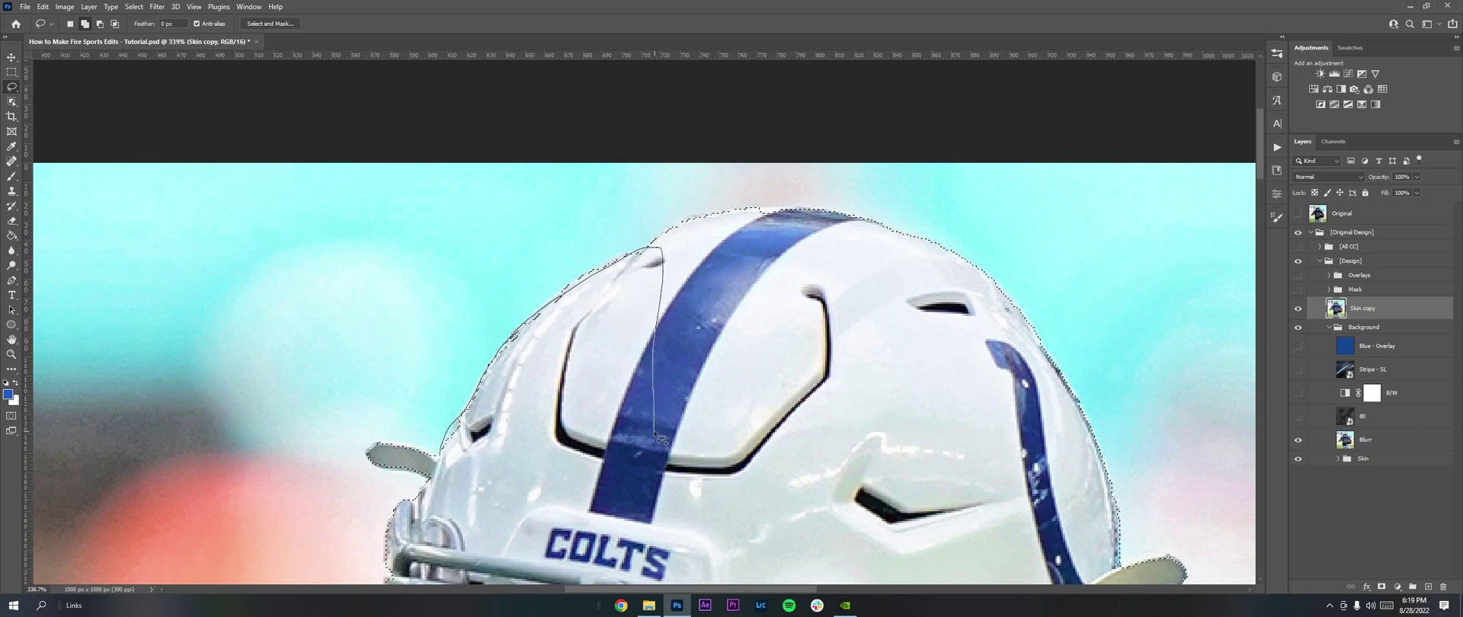
drag(654, 431, 654, 432)
Mask the Skin copy layer to the player selection and convert it to a smart object.
key(ctrl+0)
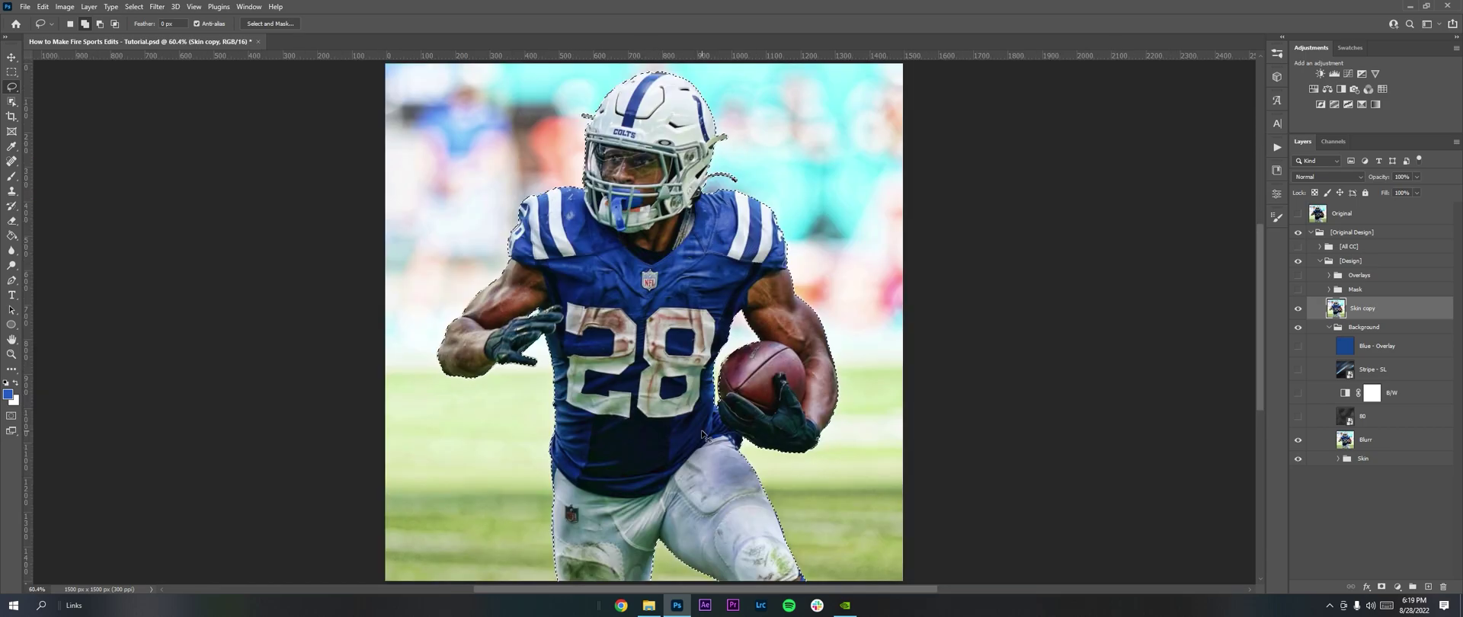
key(ctrl+minus)
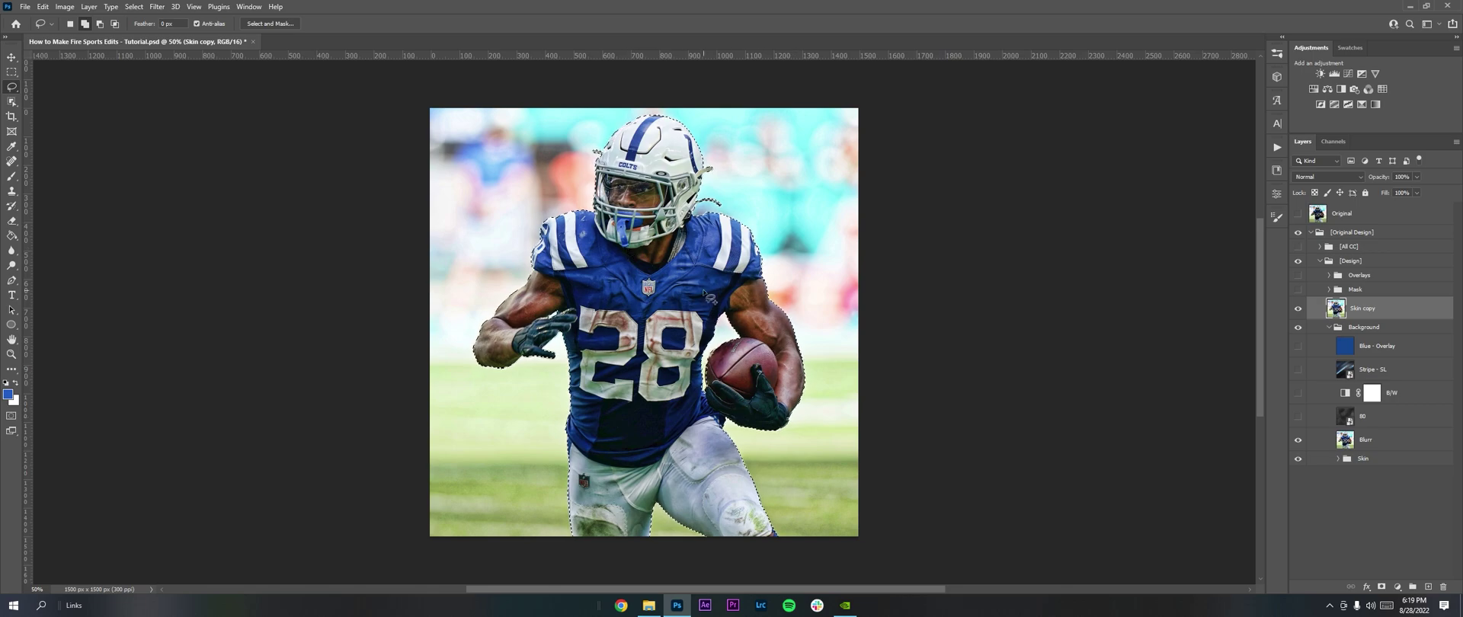
click(1383, 587)
right_click(1405, 314)
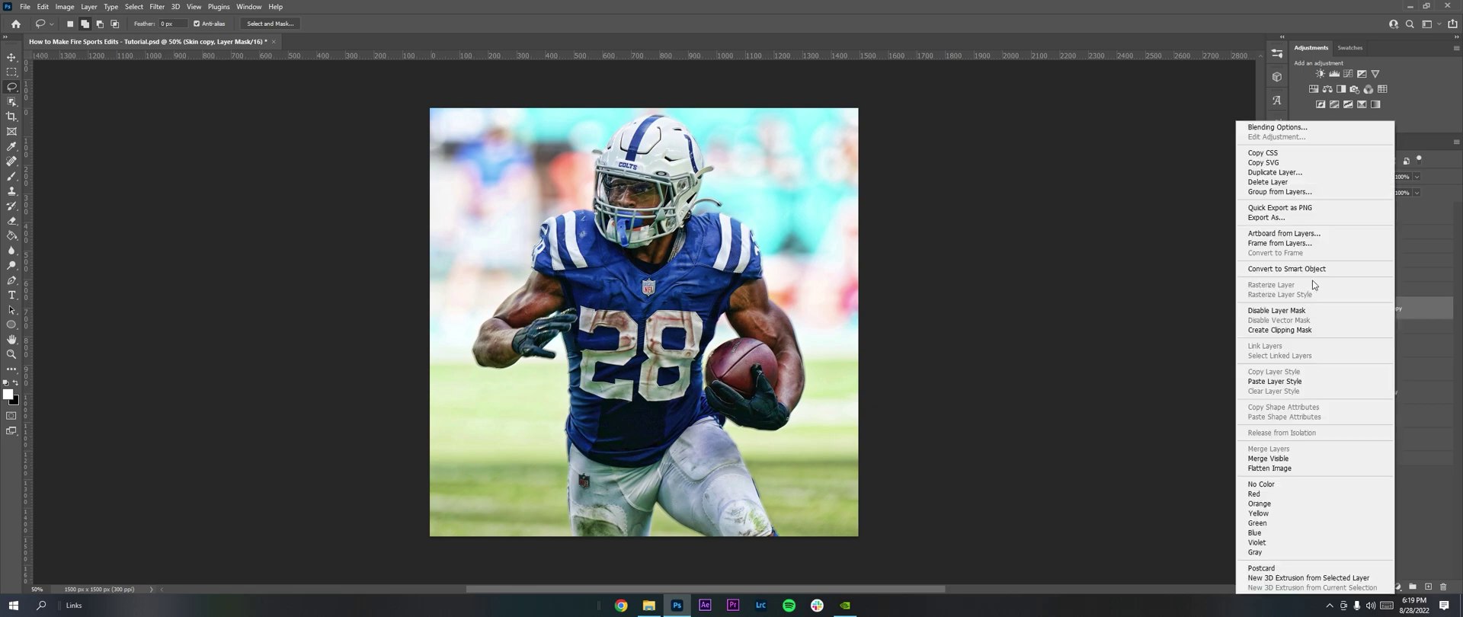
click(1310, 269)
Rename the smart object Main, place it in a new group named Mask, and collapse the group.
double_click(1367, 308)
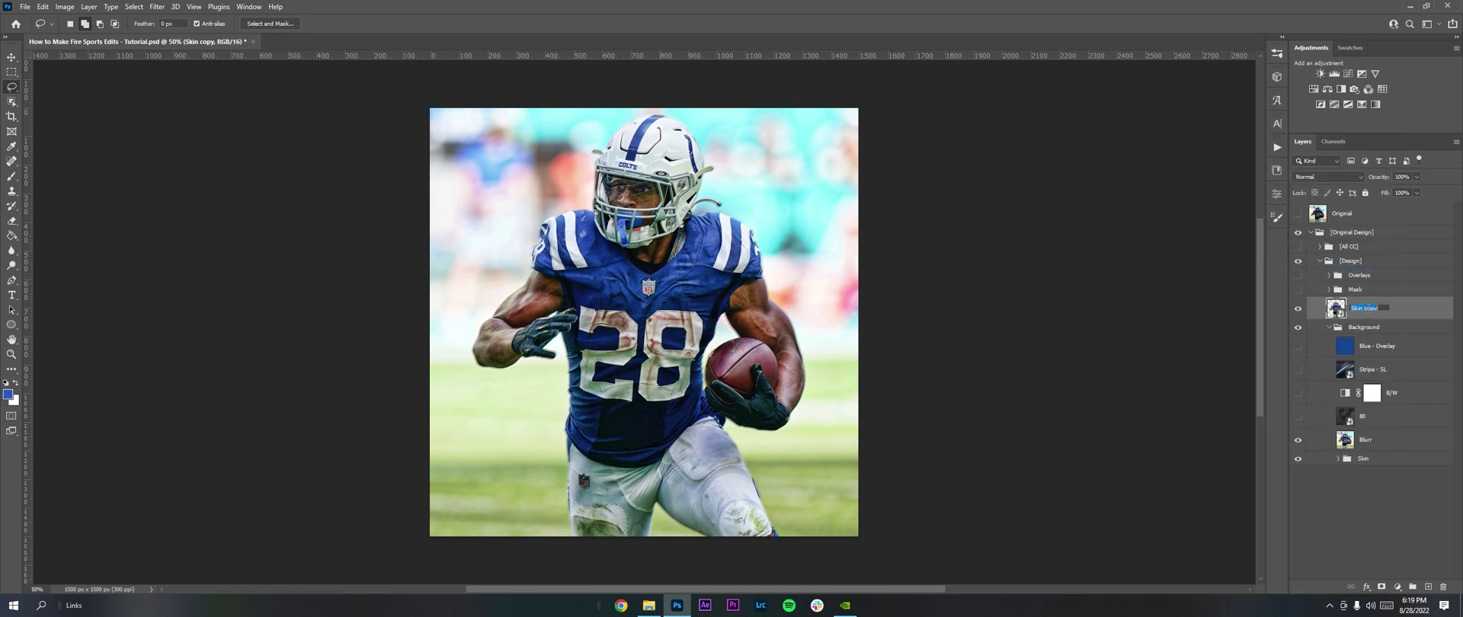
text(Main)
key(Return)
key(ctrl+g)
double_click(1367, 304)
text(Mask)
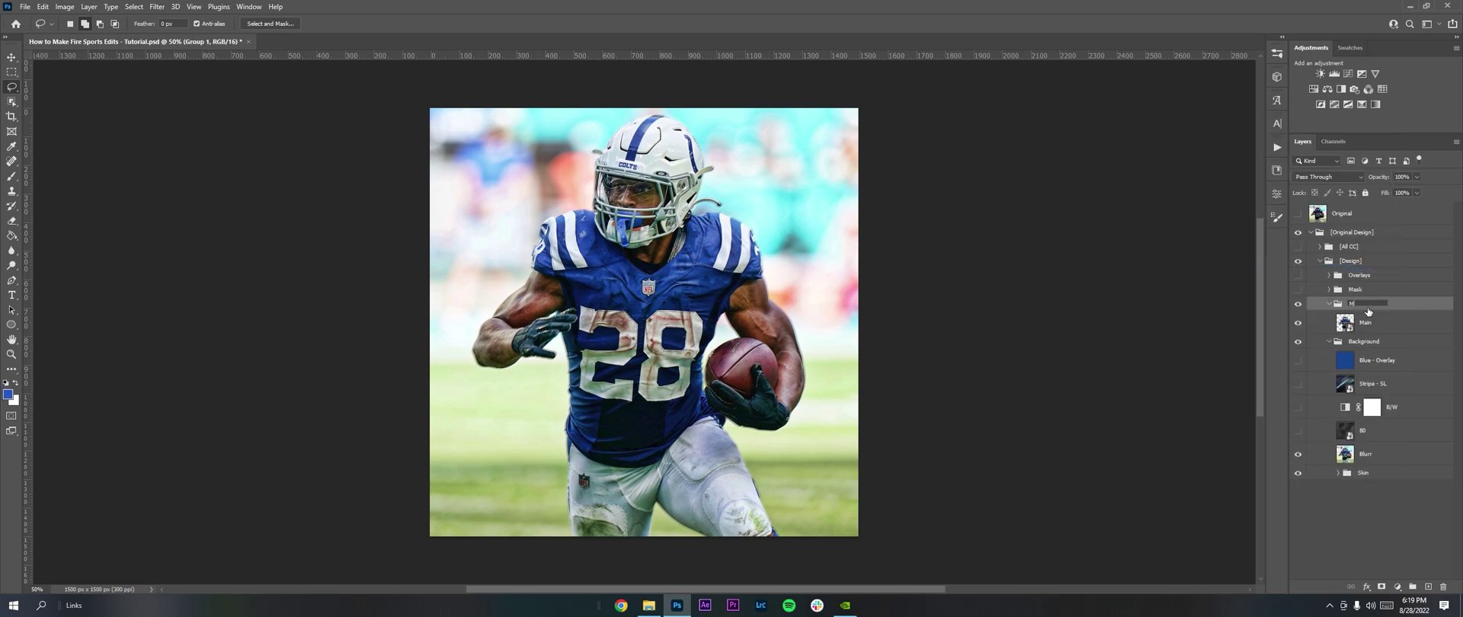
key(Return)
click(1330, 304)
Delete the old hidden Mask group and show the hidden layers in the Background group up to Blue - Overlay.
click(1357, 290)
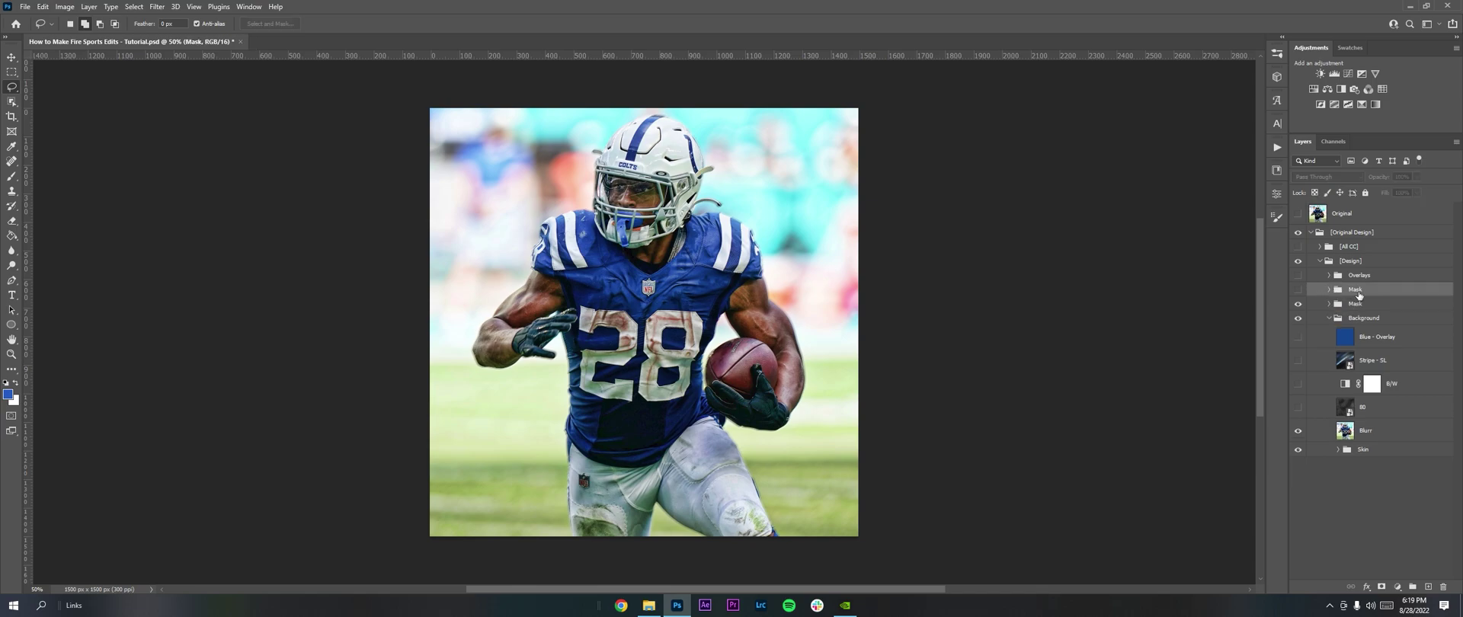
key(Delete)
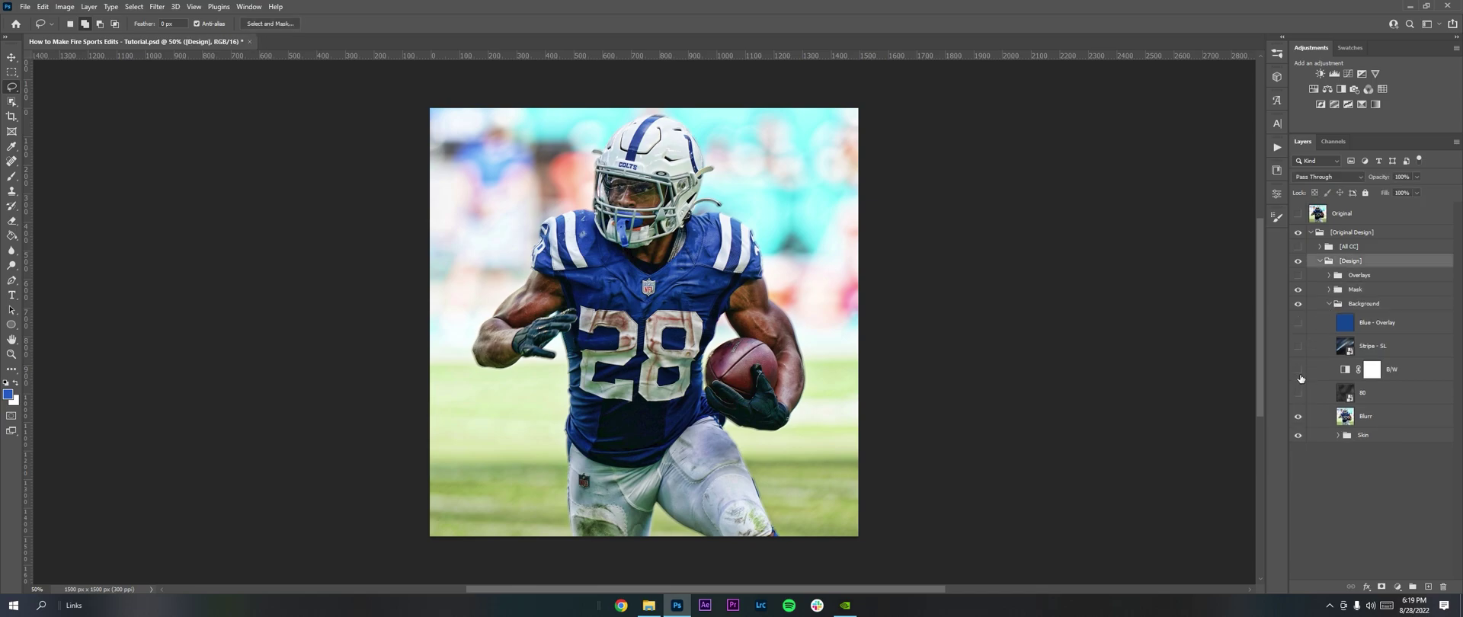
click(1297, 289)
click(11, 57)
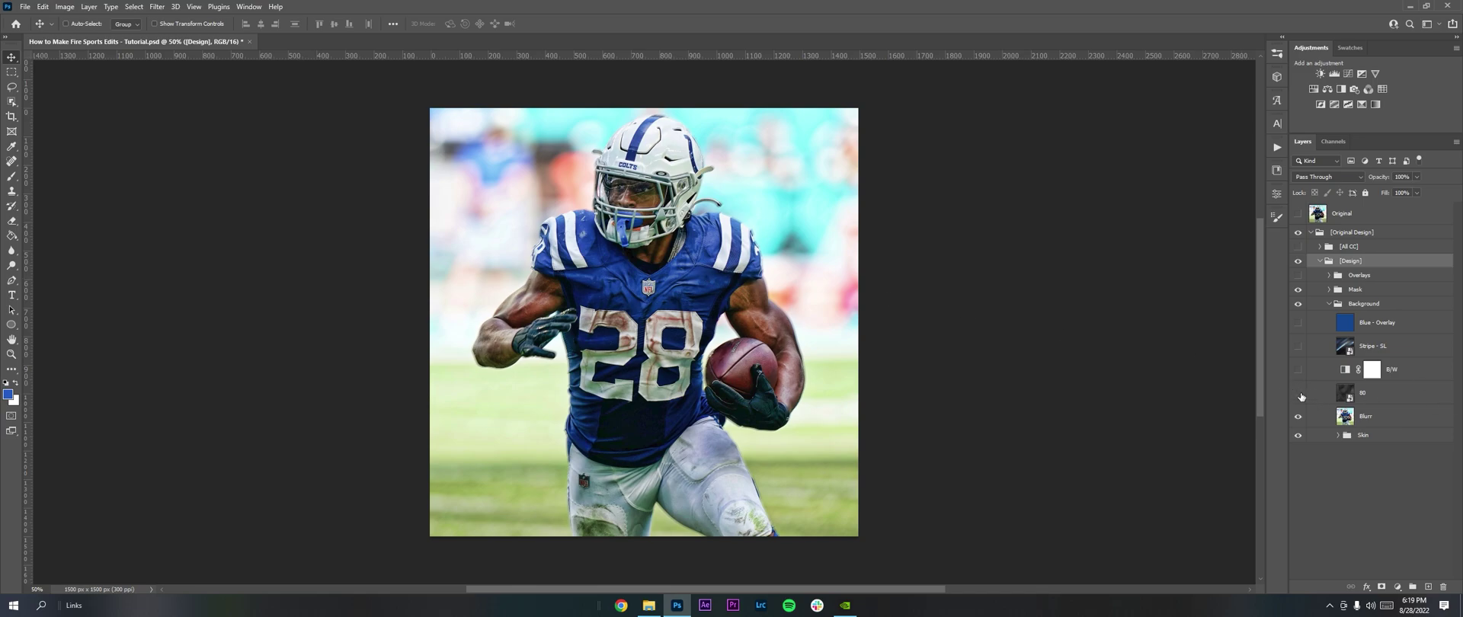
click(1299, 321)
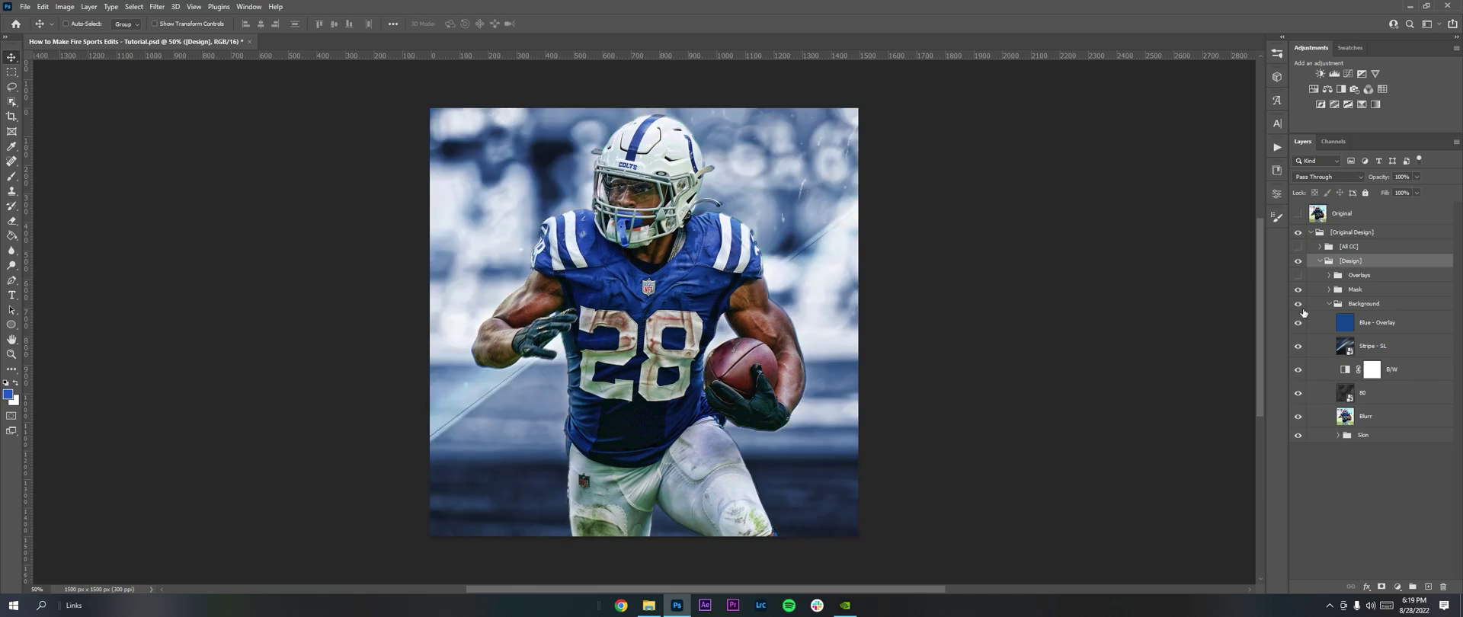
Examine the blend settings of each background effect layer and compare the image with and without the Blue - Overlay layer.
click(1376, 395)
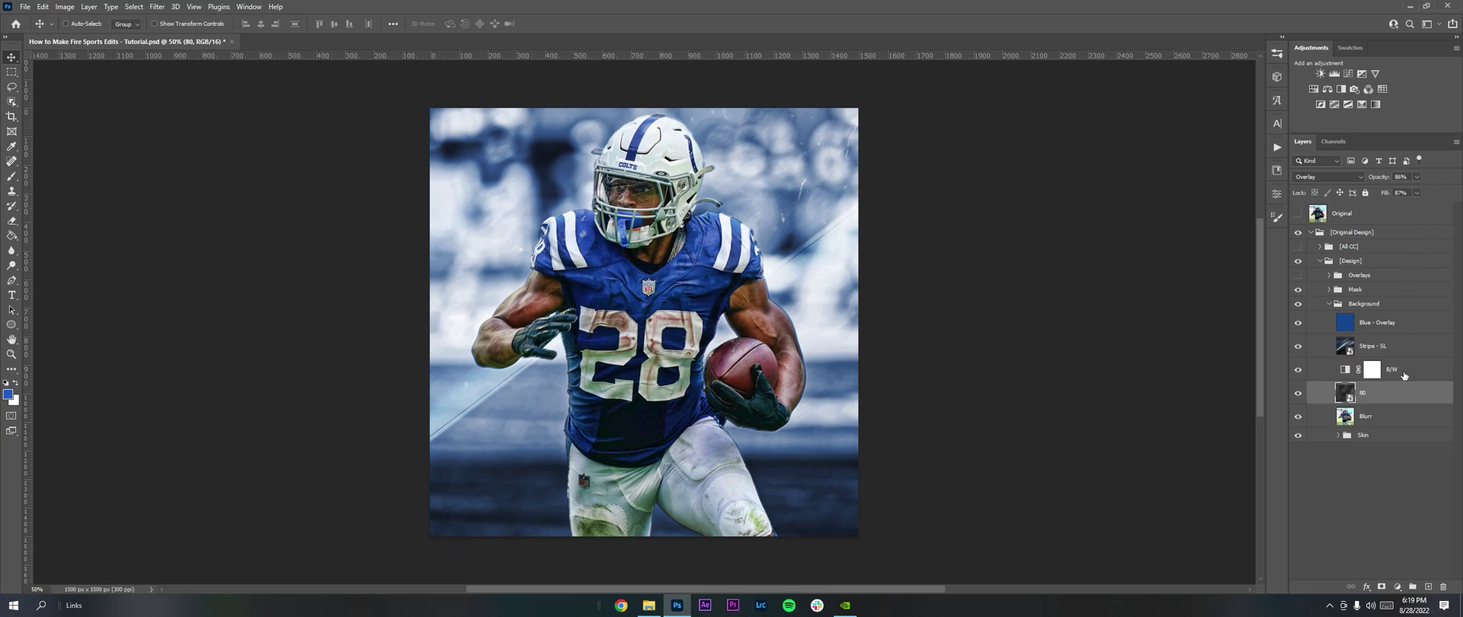
click(1404, 374)
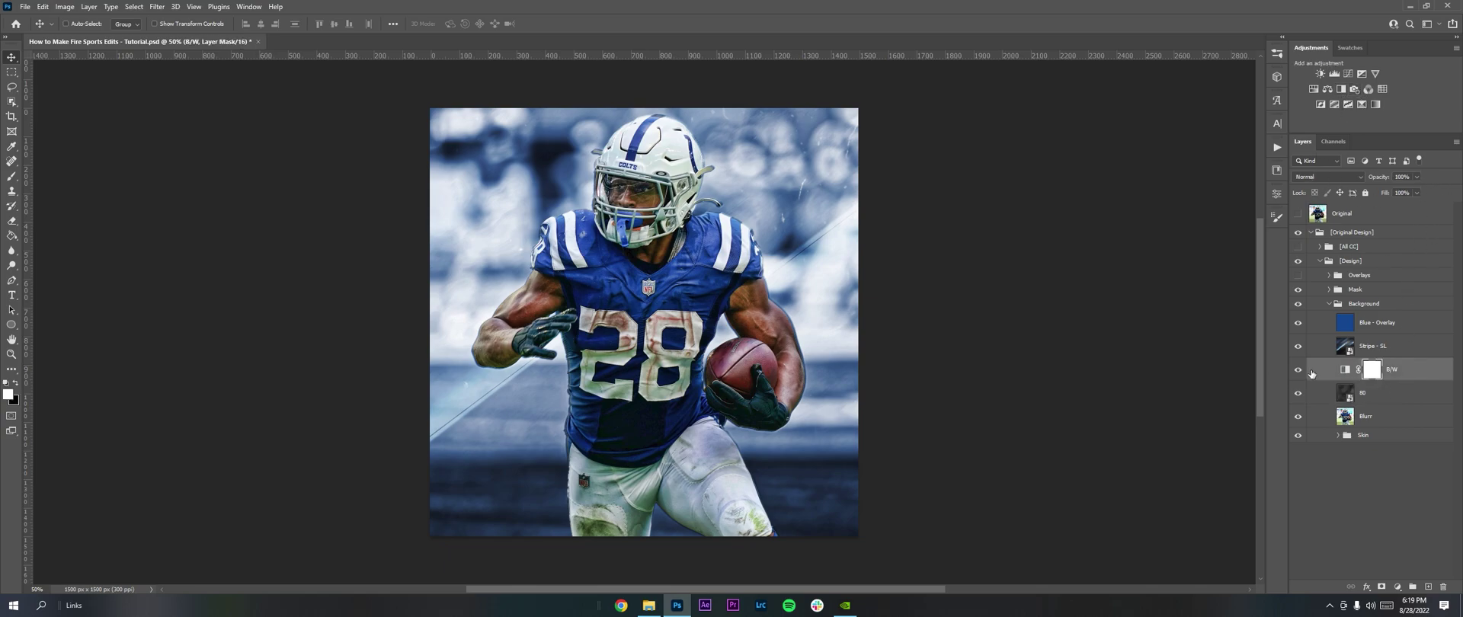
click(1395, 348)
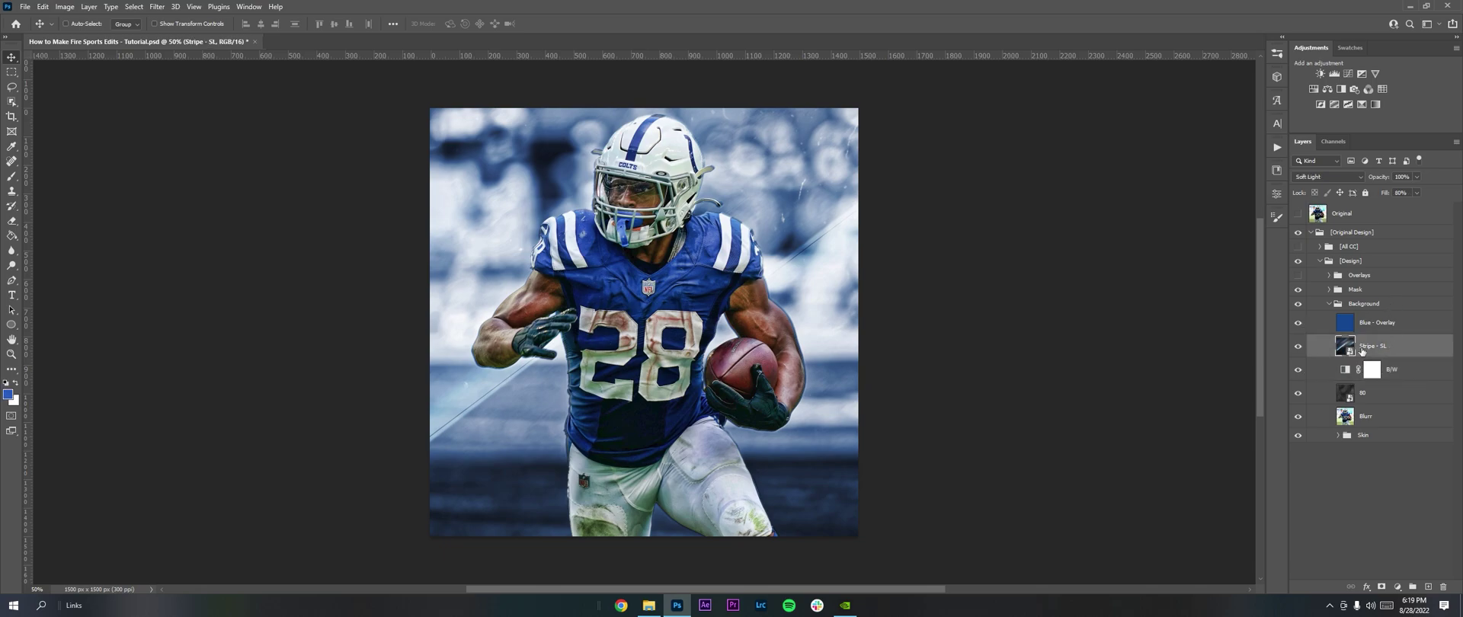
click(1389, 326)
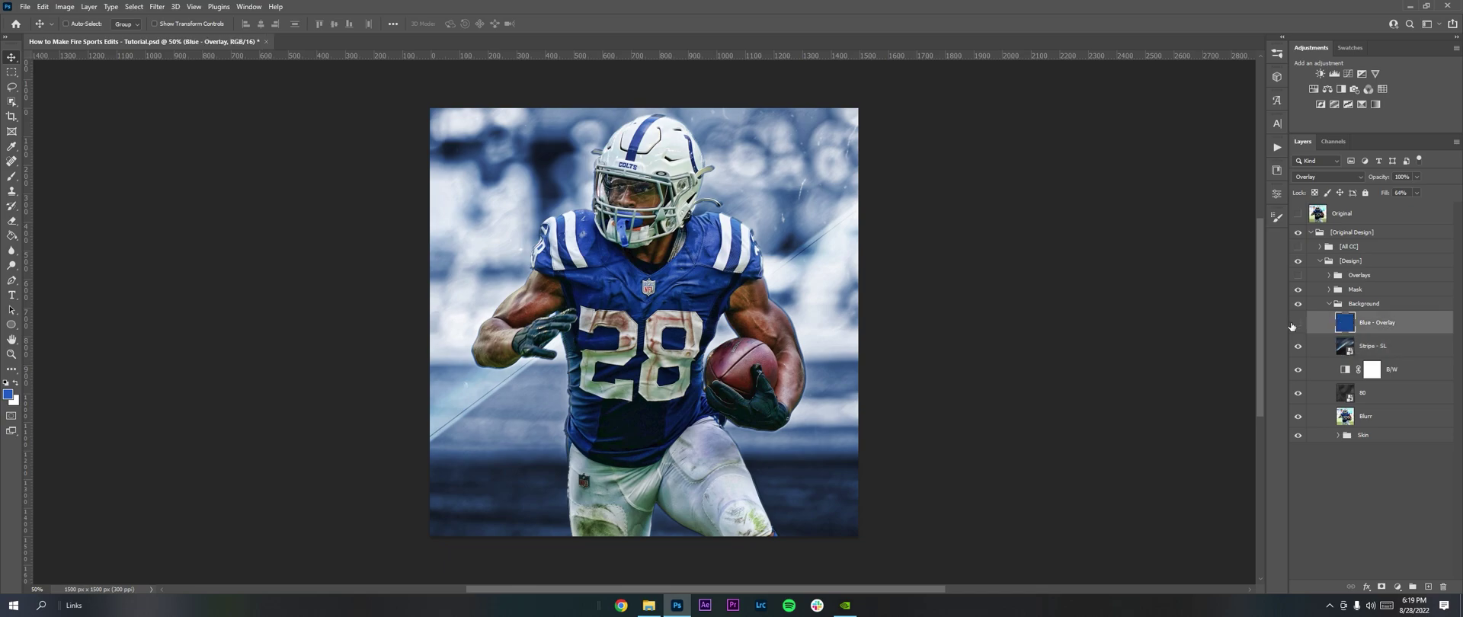
click(1293, 324)
click(1293, 324)
click(1294, 324)
click(1294, 323)
click(1294, 324)
click(1294, 324)
Duplicate the Blurr layer and Skin group, merge the copies into one layer, and move it above the Overlays group.
click(1330, 304)
click(1329, 276)
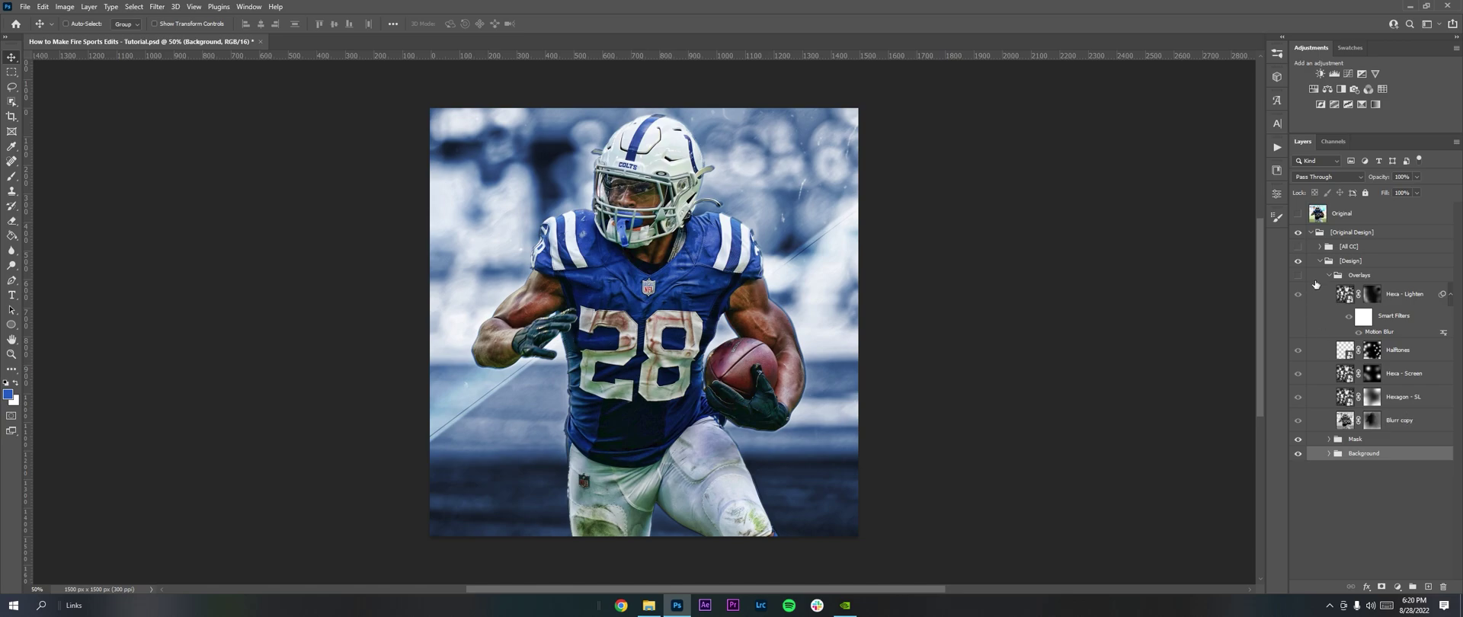
click(1330, 454)
click(1368, 561)
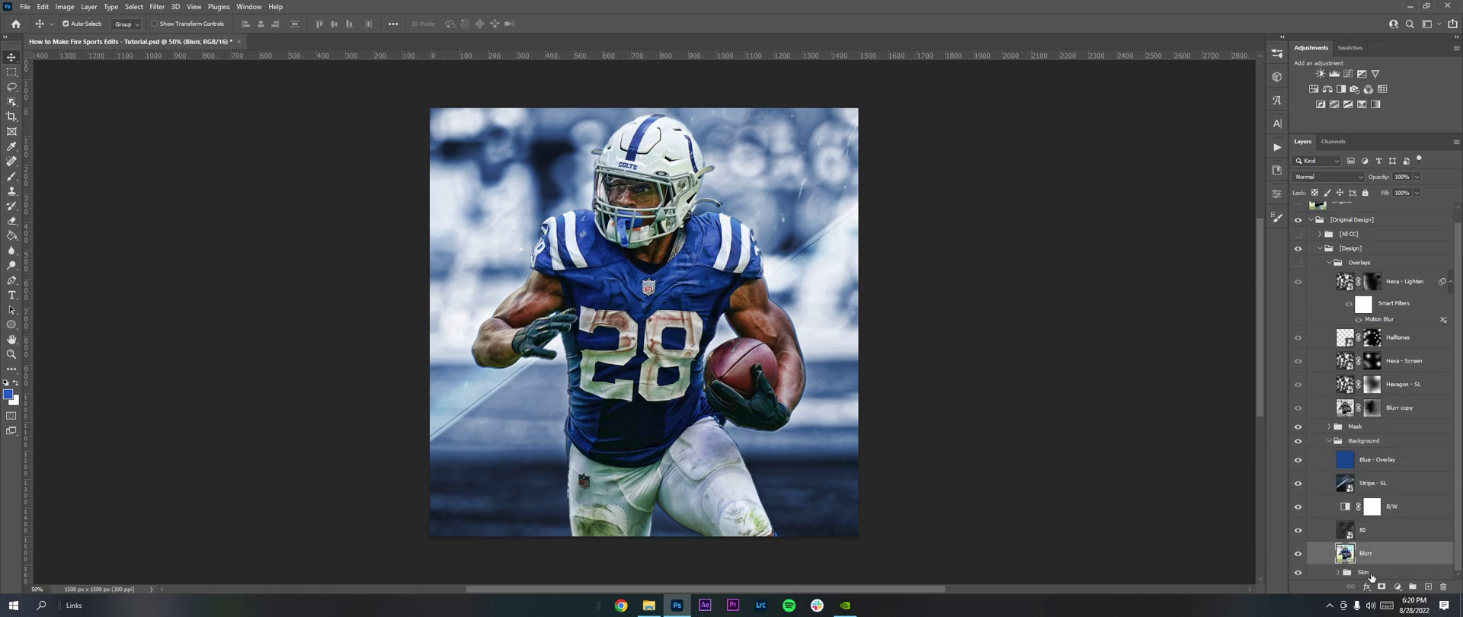
shift+click(1372, 576)
right_click(1352, 564)
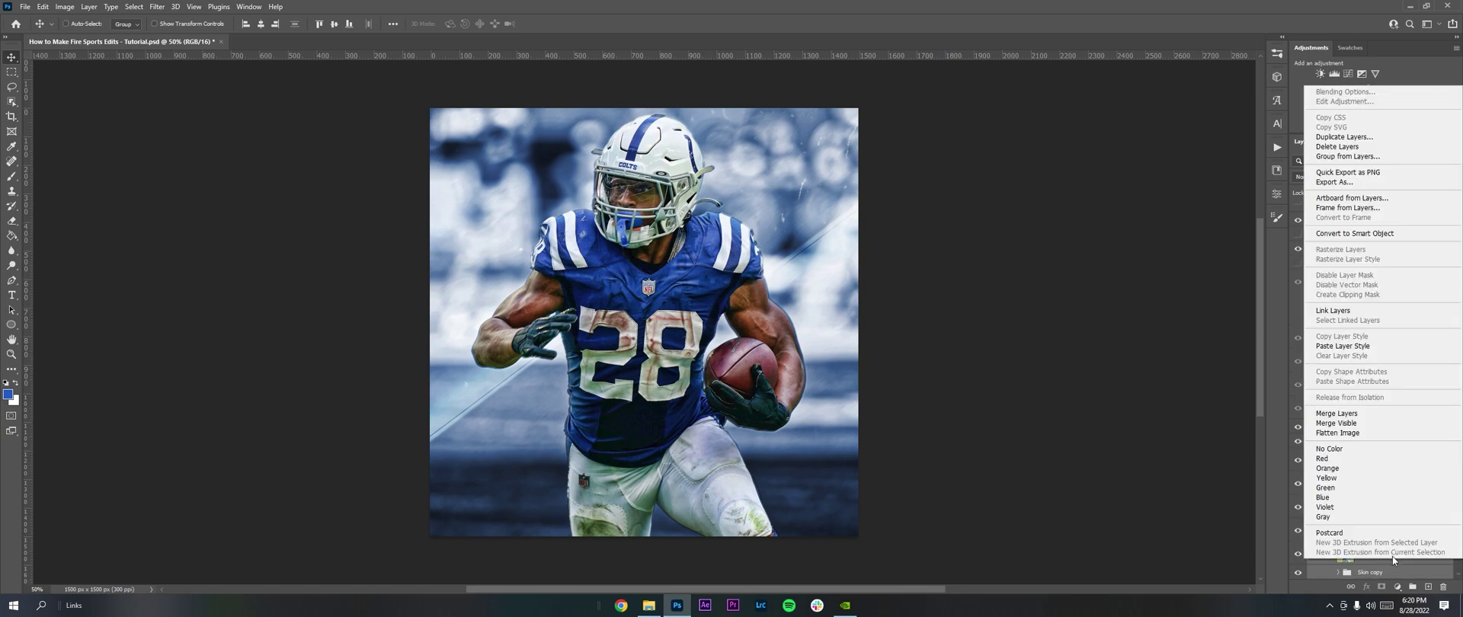
click(1345, 414)
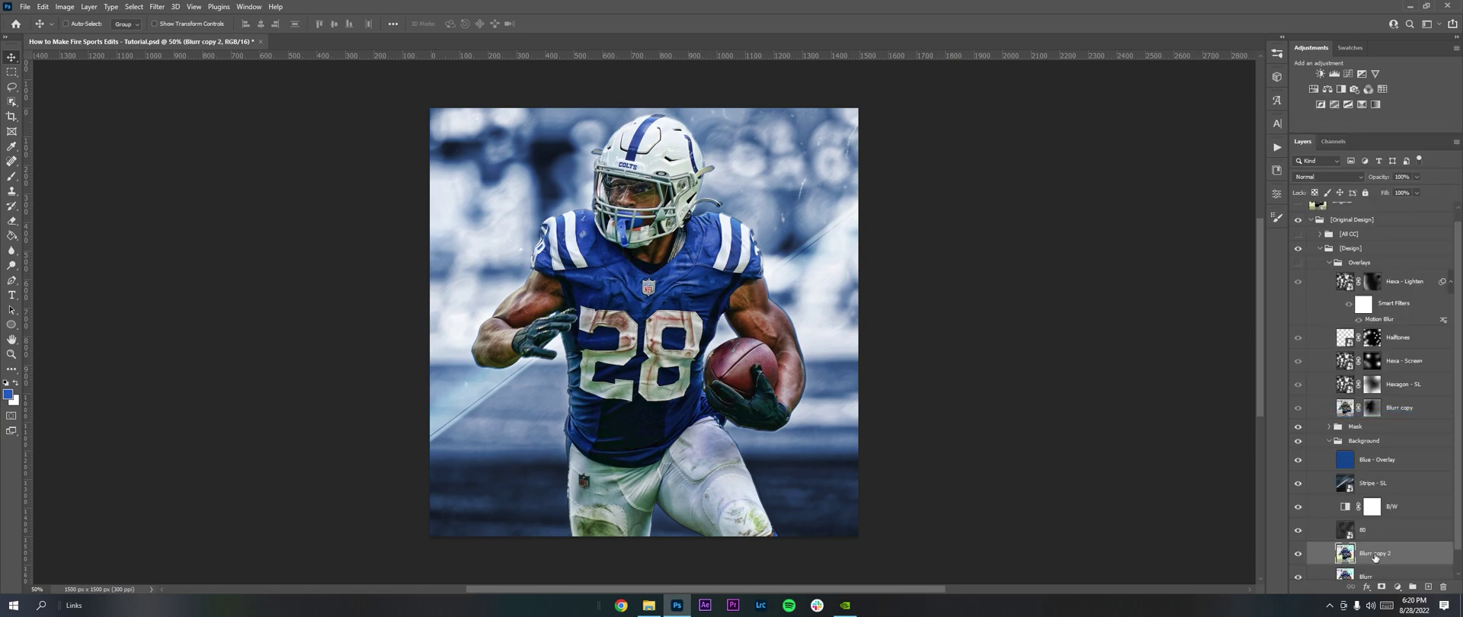
drag(1375, 564, 1333, 259)
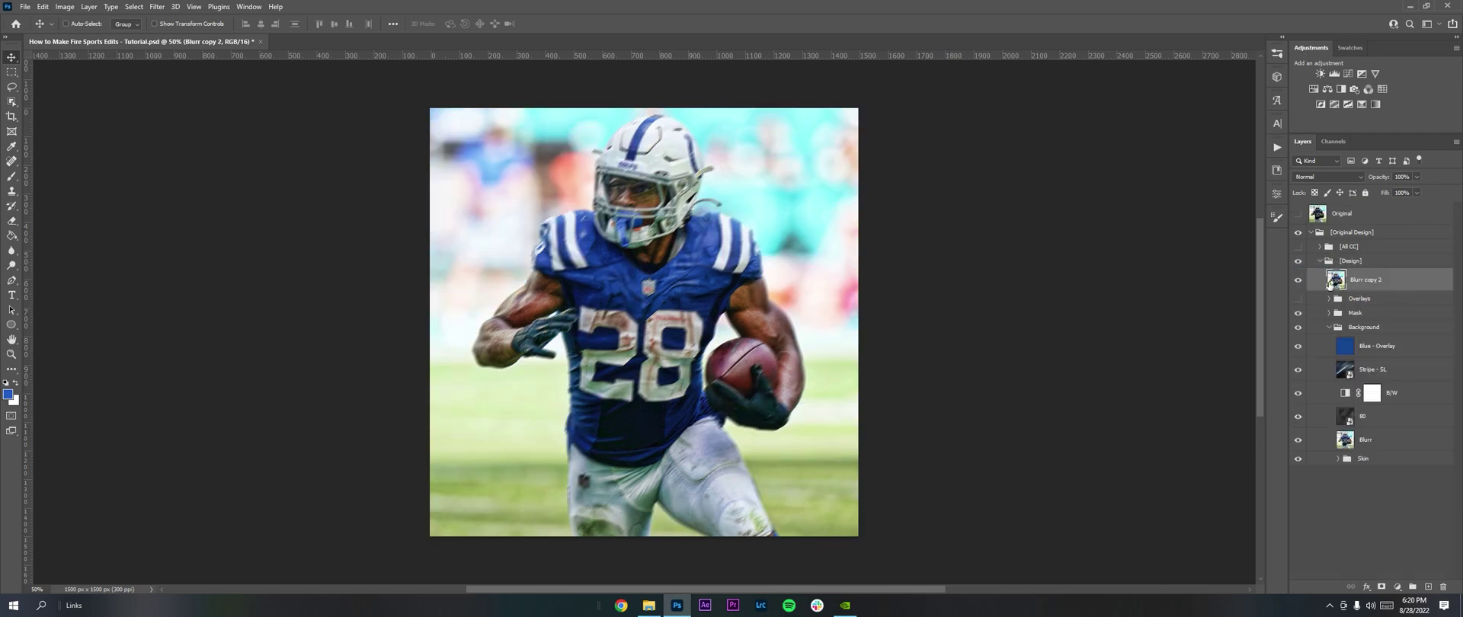
Convert the merged Blurr copy 2 layer to black and white and compare the image with and without it.
key(ctrl+alt+shift+b)
key(Return)
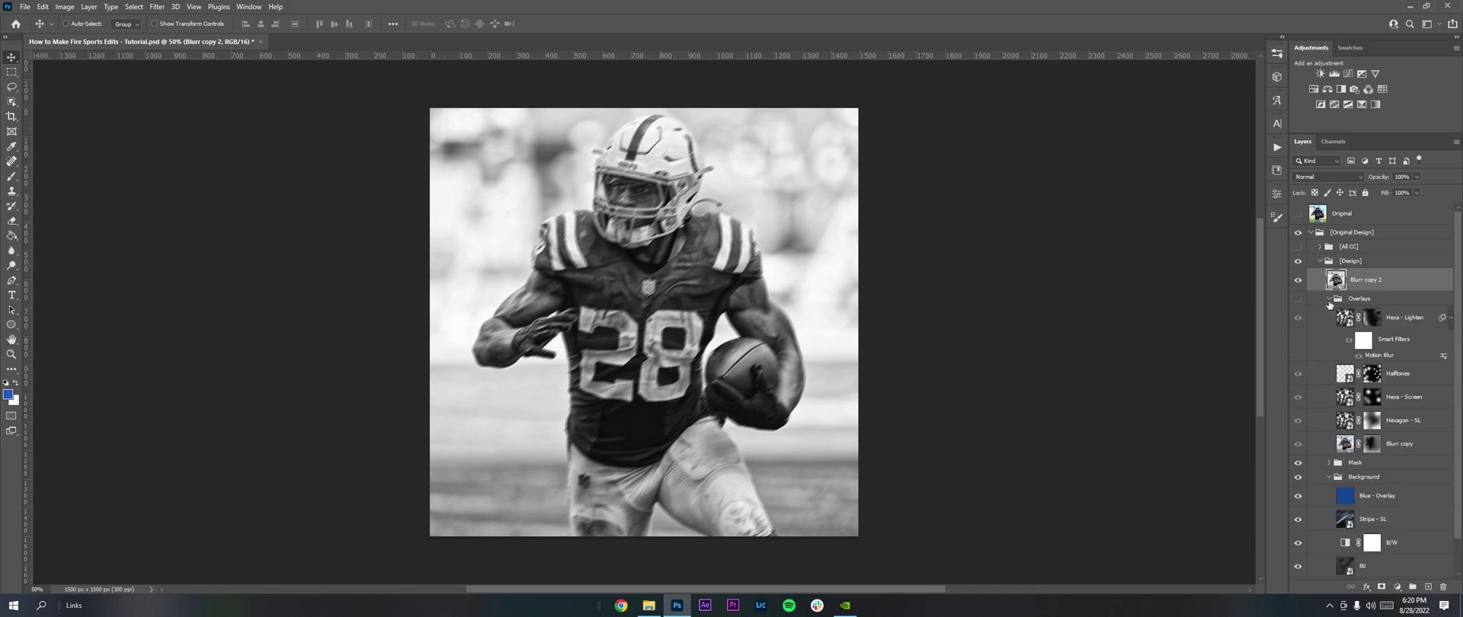
click(1298, 281)
click(1298, 282)
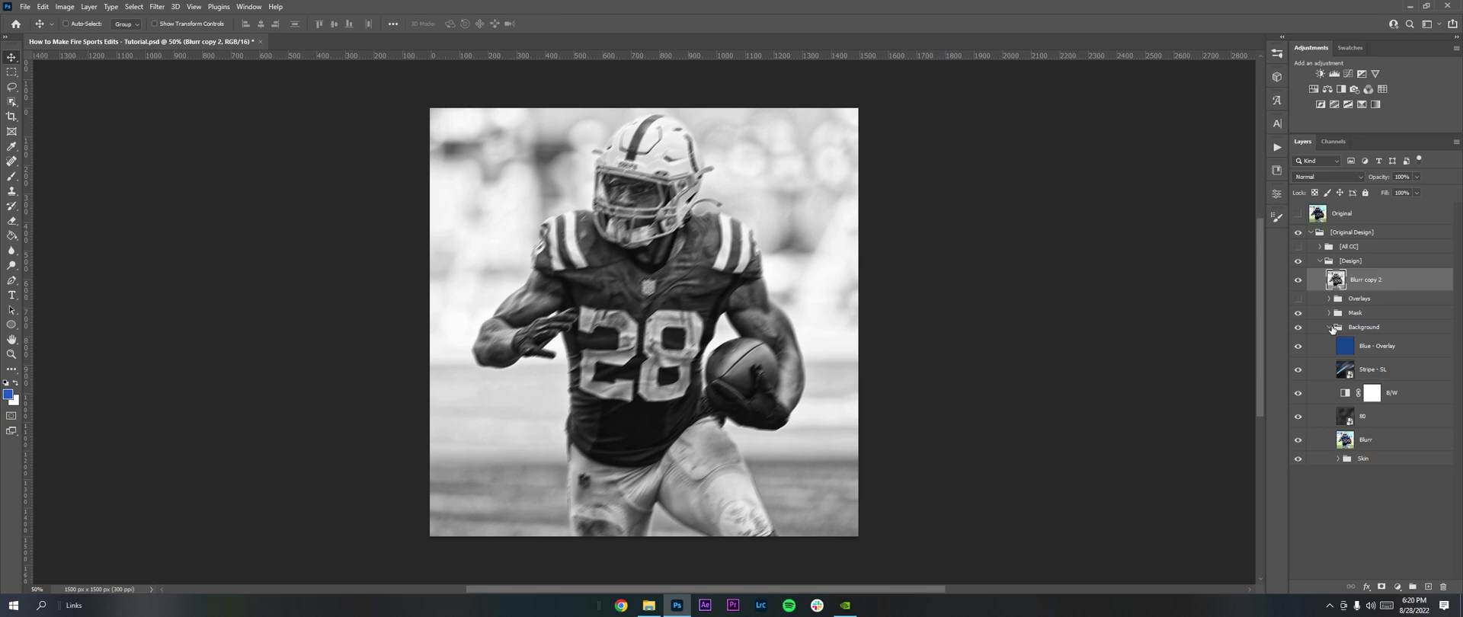
click(1330, 328)
click(1328, 299)
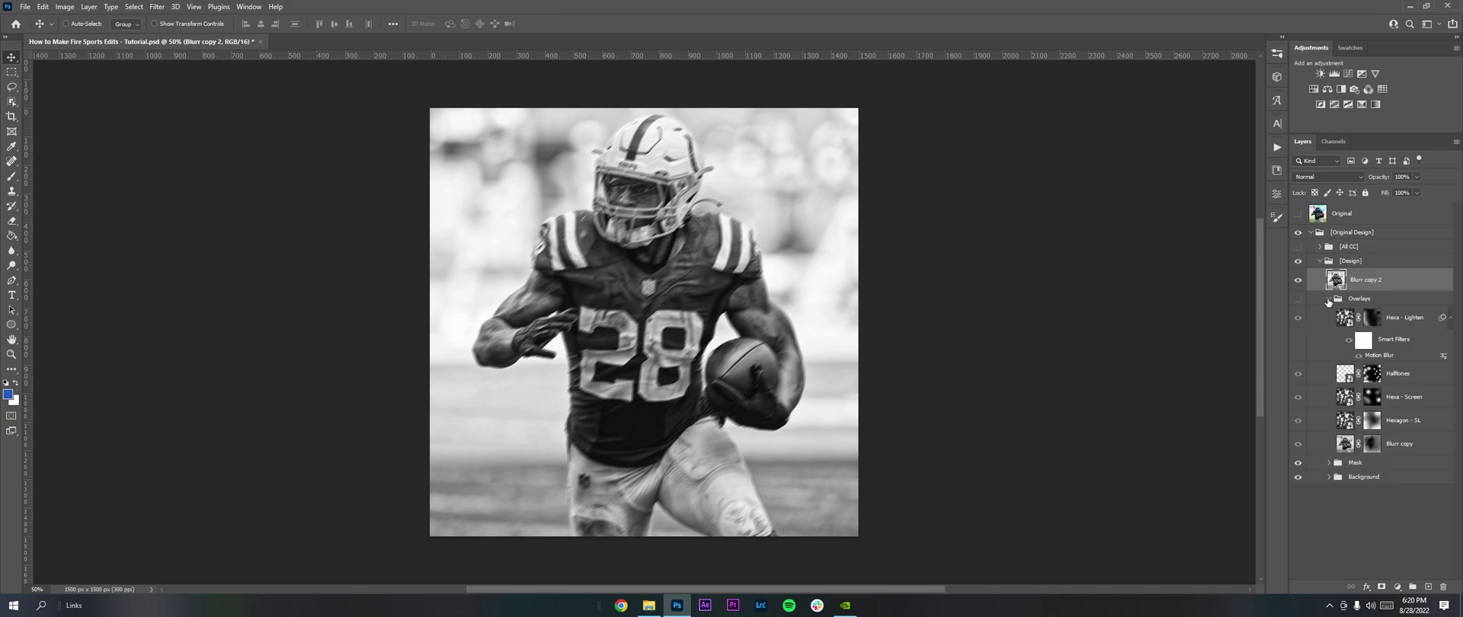
click(1329, 298)
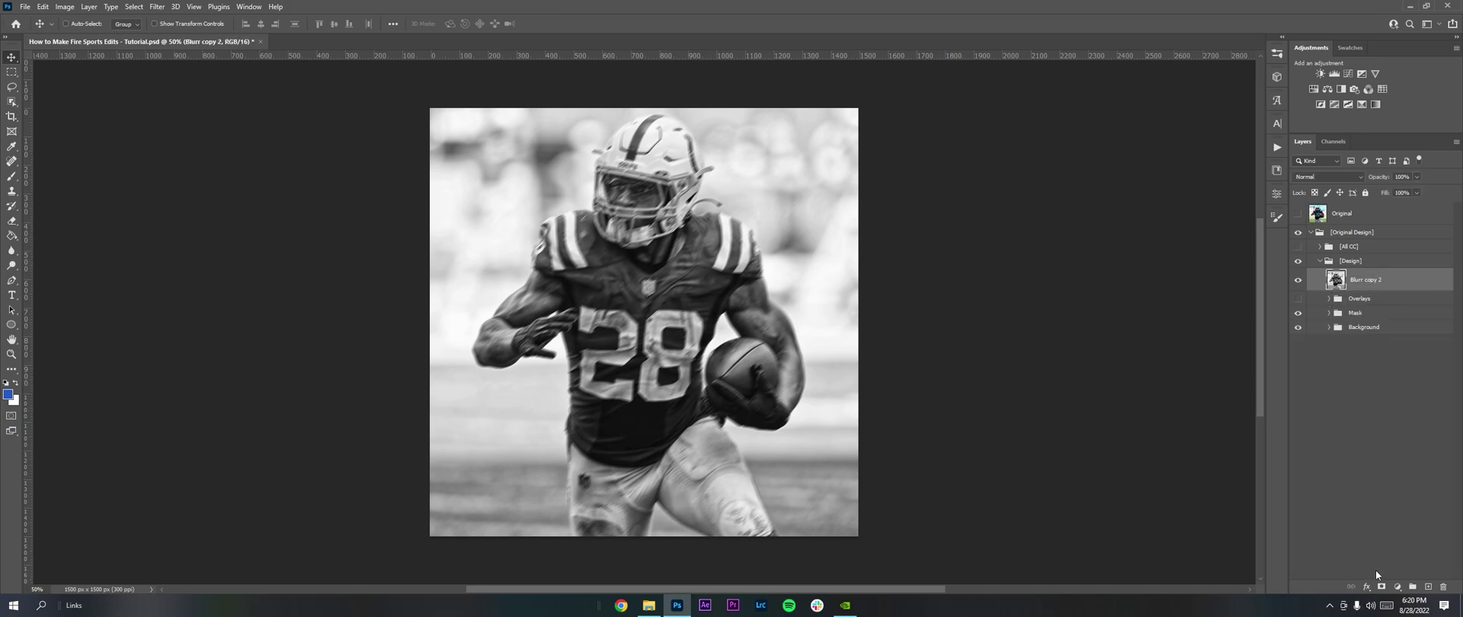
Add a layer mask to Blurr copy 2 and invert it to black, with the Brush tool active.
click(1382, 586)
key(b)
key(ctrl+i)
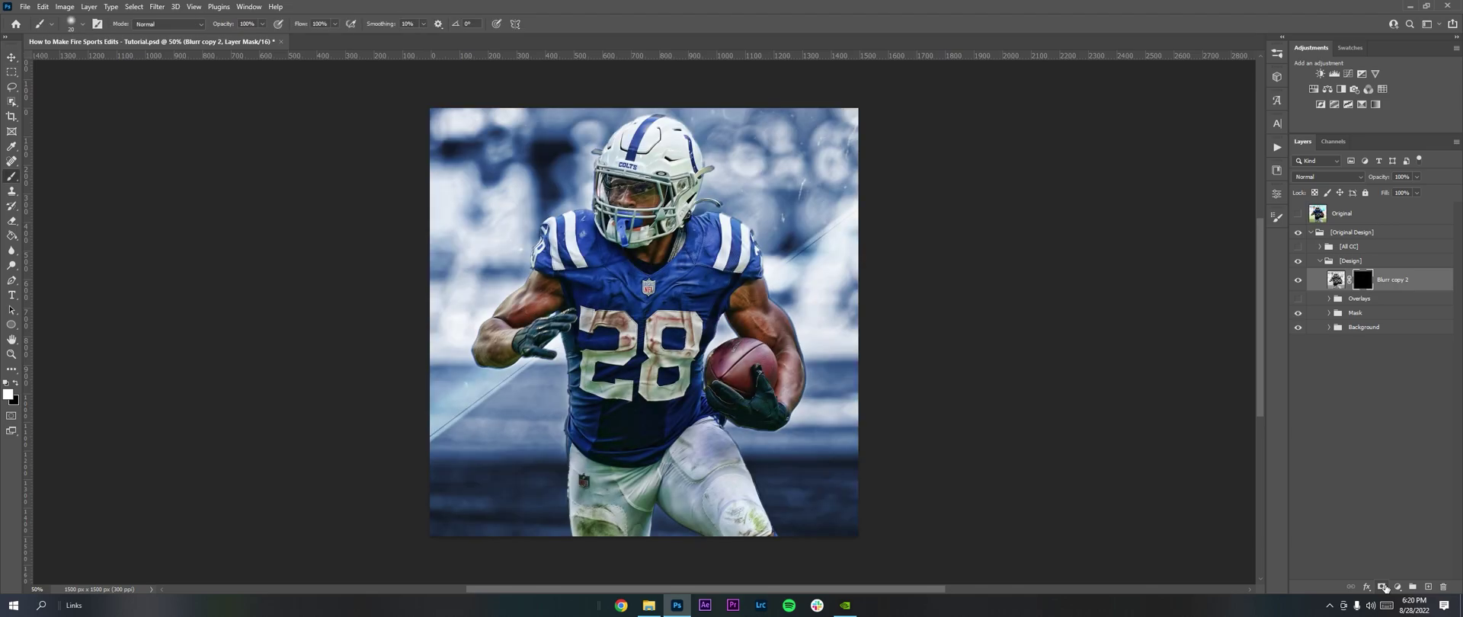
Enlarge the brush substantially and try white strokes across the lower part of the layer mask.
key(bracketright)
key(bracketright)
key(bracketright)
key(bracketright)
key(bracketright)
key(bracketright)
key(bracketright)
key(bracketright)
key(bracketright)
key(bracketright)
key(bracketright)
key(bracketright)
key(bracketright)
key(bracketright)
key(bracketright)
key(bracketright)
key(bracketright)
key(bracketright)
key(bracketright)
mouse_move(409, 515)
mouse_down()
mouse_move(699, 535)
mouse_move(983, 523)
mouse_up()
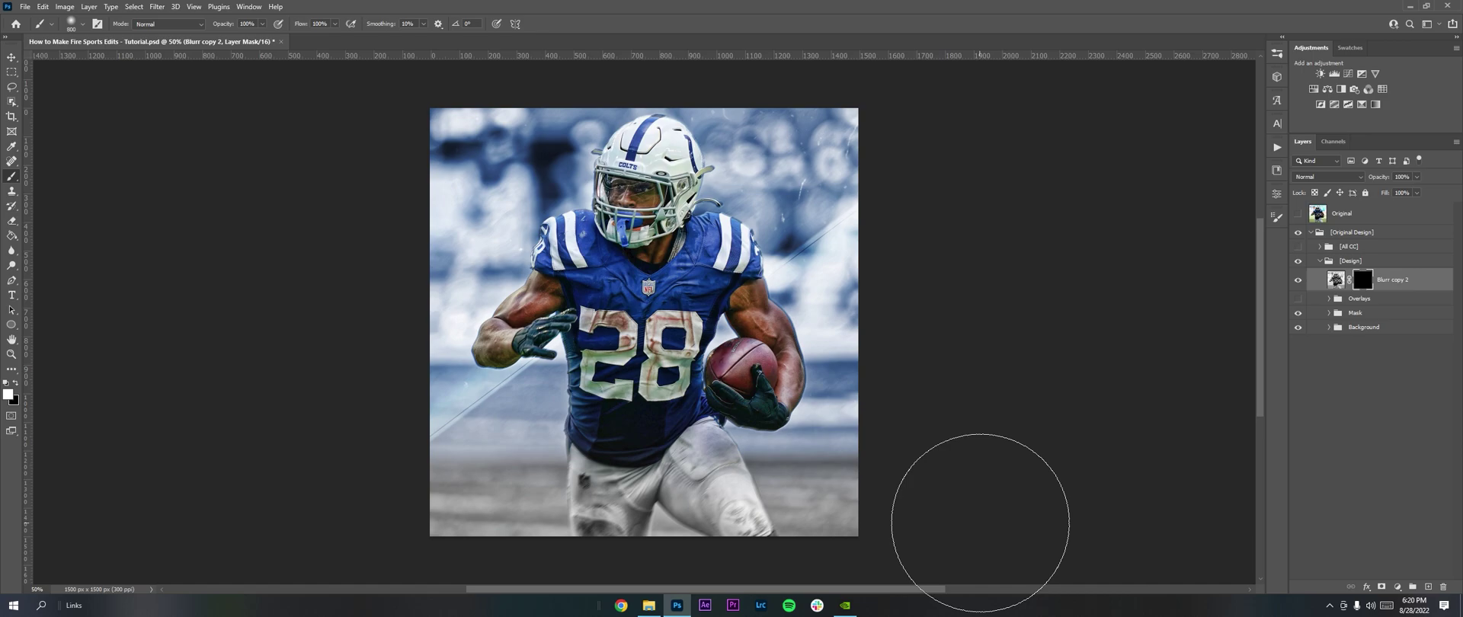
key(ctrl+z)
click(565, 522)
key(ctrl+z)
click(862, 517)
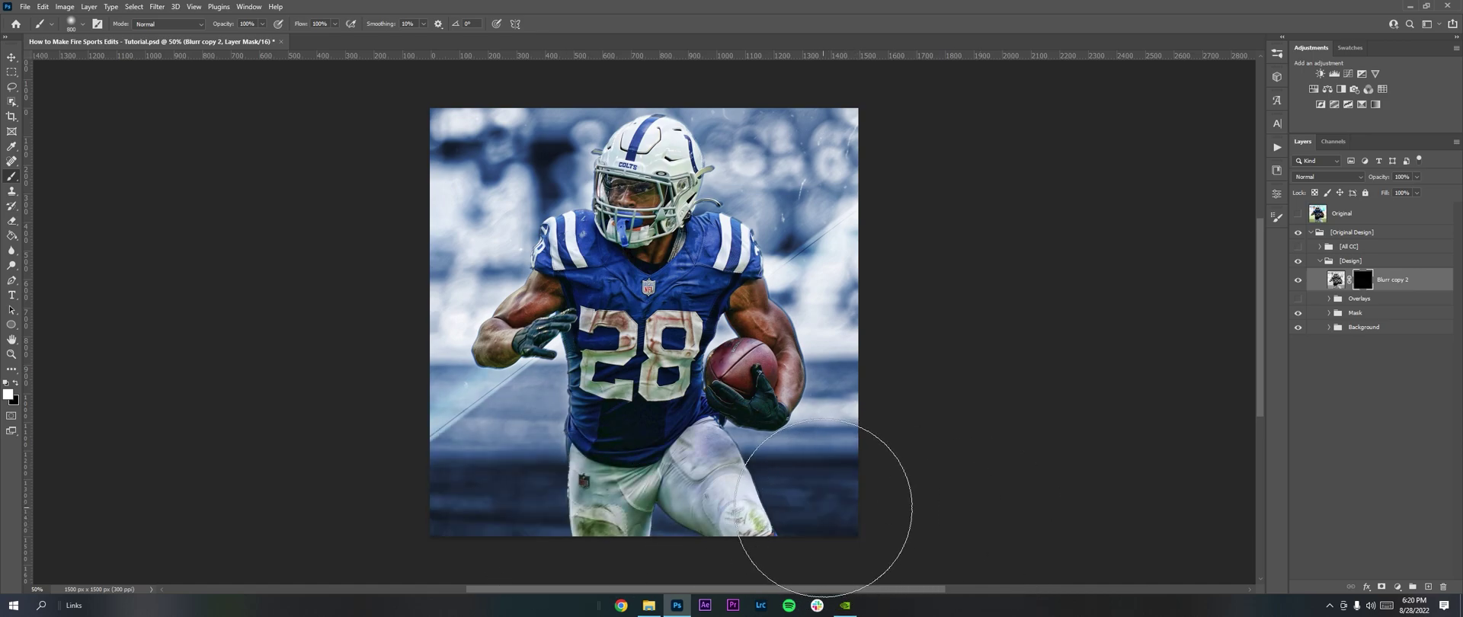
key(ctrl+z)
Paint white patches on the mask around the player, lowering the brush opacity to 20% for the last one.
click(590, 488)
click(828, 343)
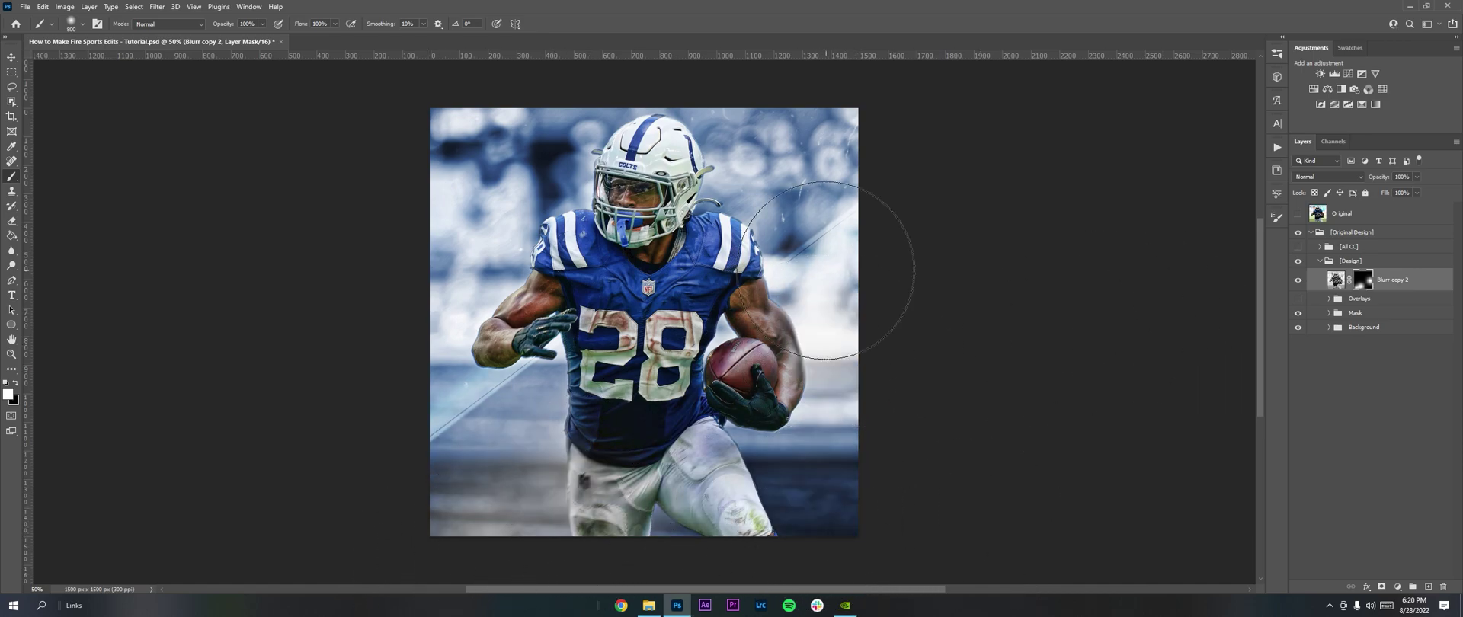
click(743, 176)
click(517, 218)
click(476, 145)
key(2)
click(839, 496)
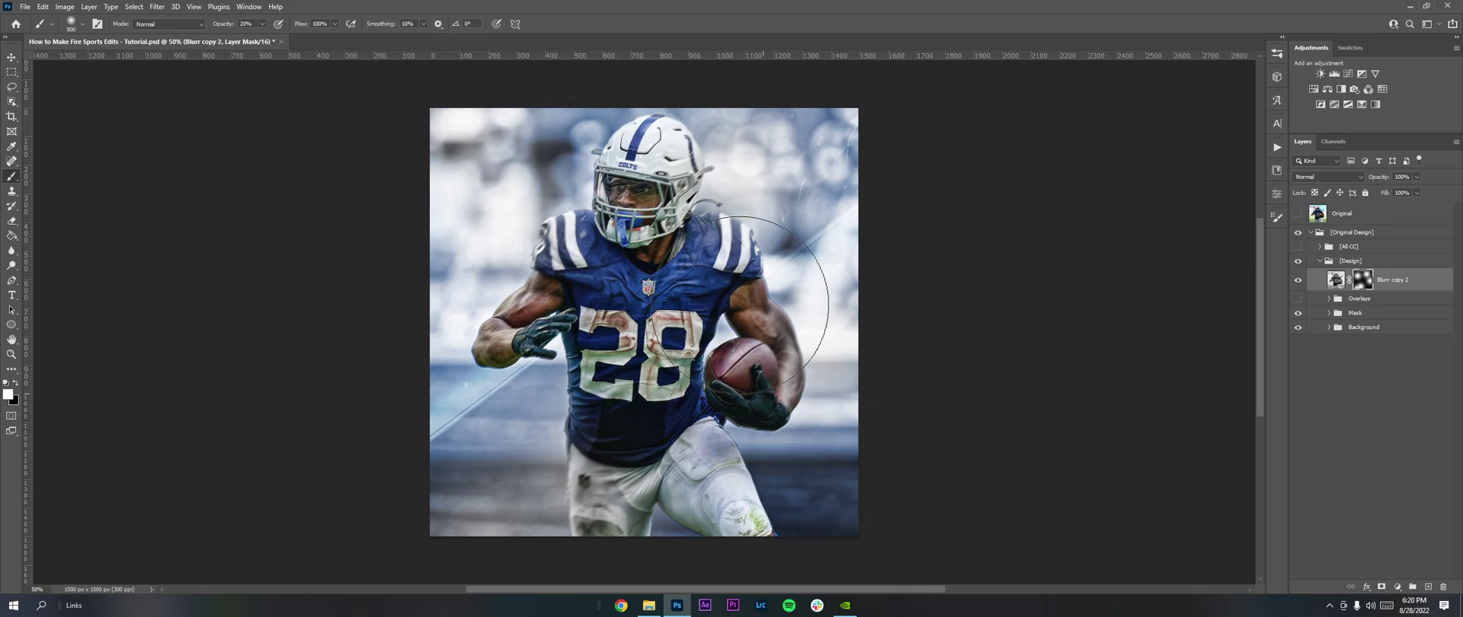
Paint soft black patches at 20% opacity around the player on the mask to reduce the black-and-white effect.
key(x)
click(531, 171)
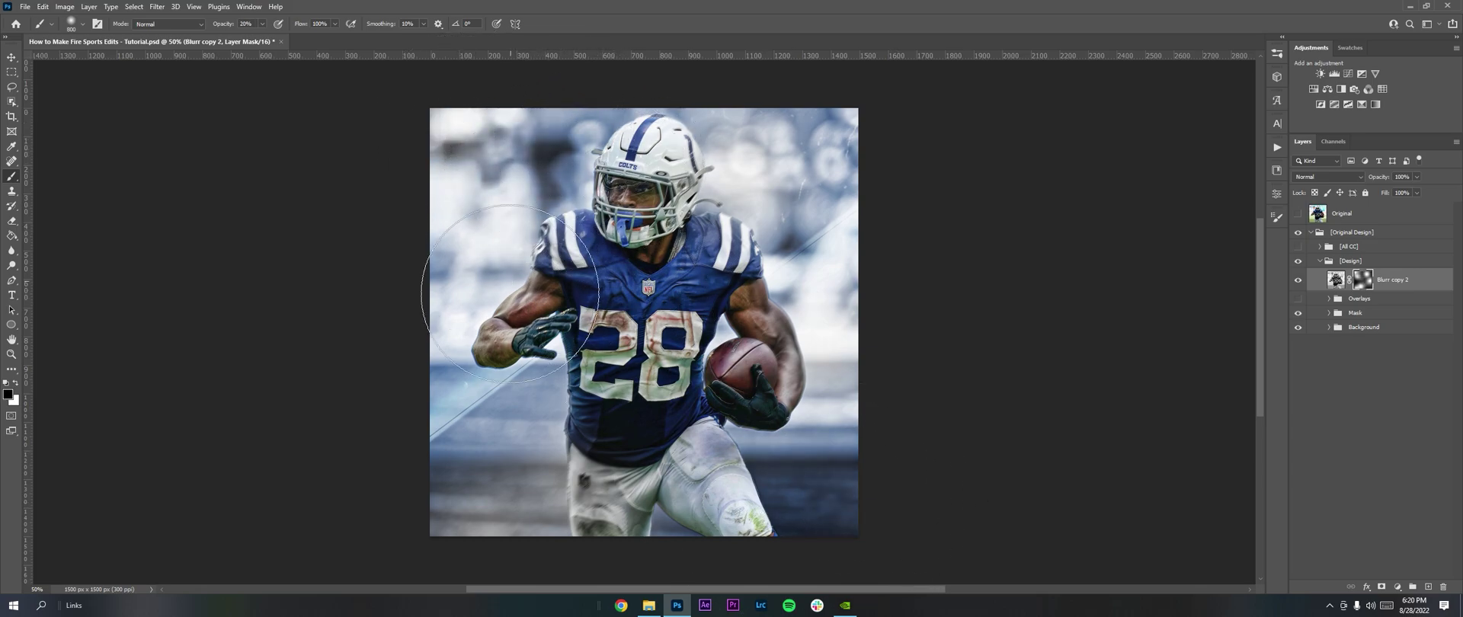
click(751, 397)
click(702, 141)
click(800, 452)
click(482, 400)
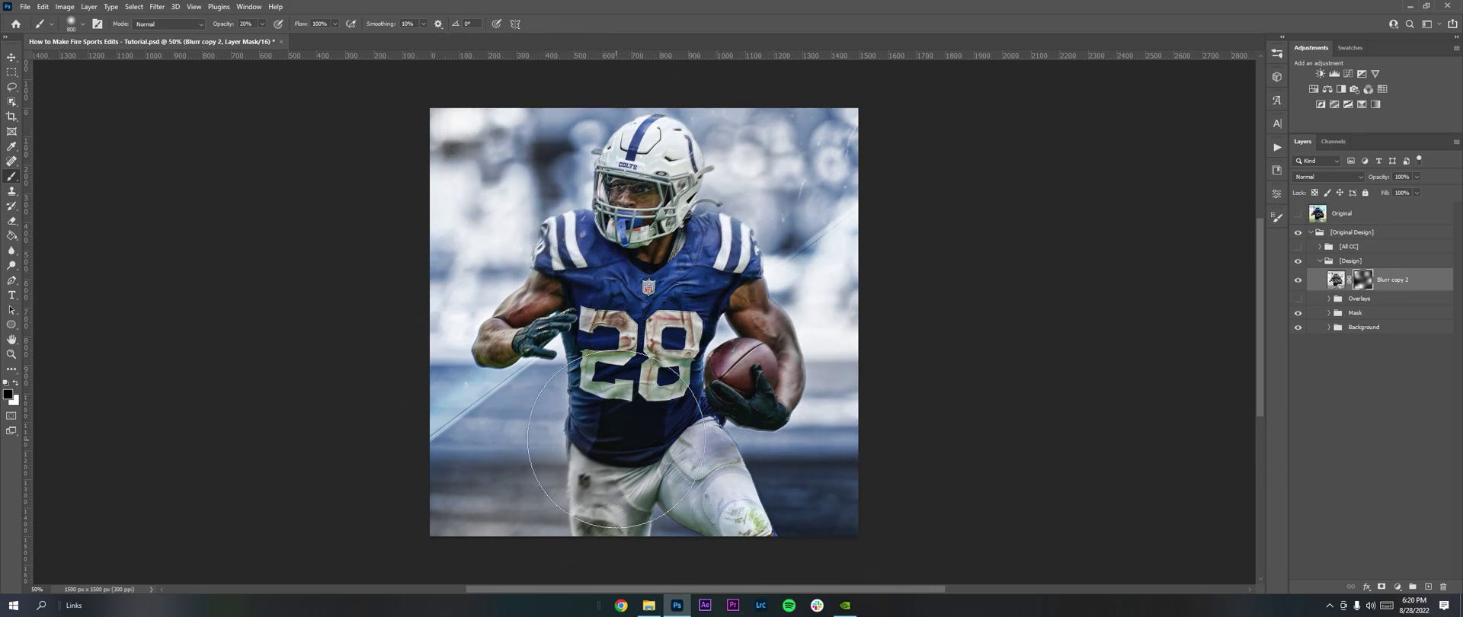
click(495, 168)
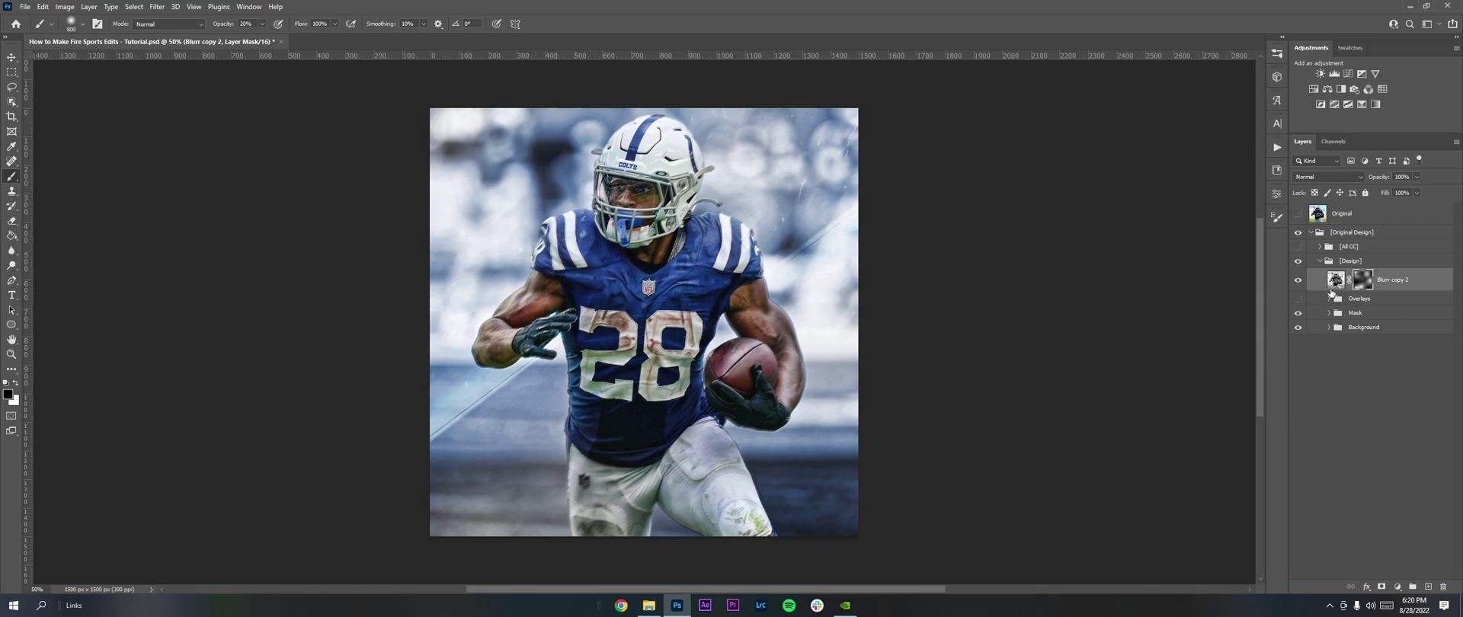
Delete the Blurr copy 2 layer and show the Overlays group.
scroll(1333, 291, down, 1)
key(Delete)
key(Delete)
click(1298, 275)
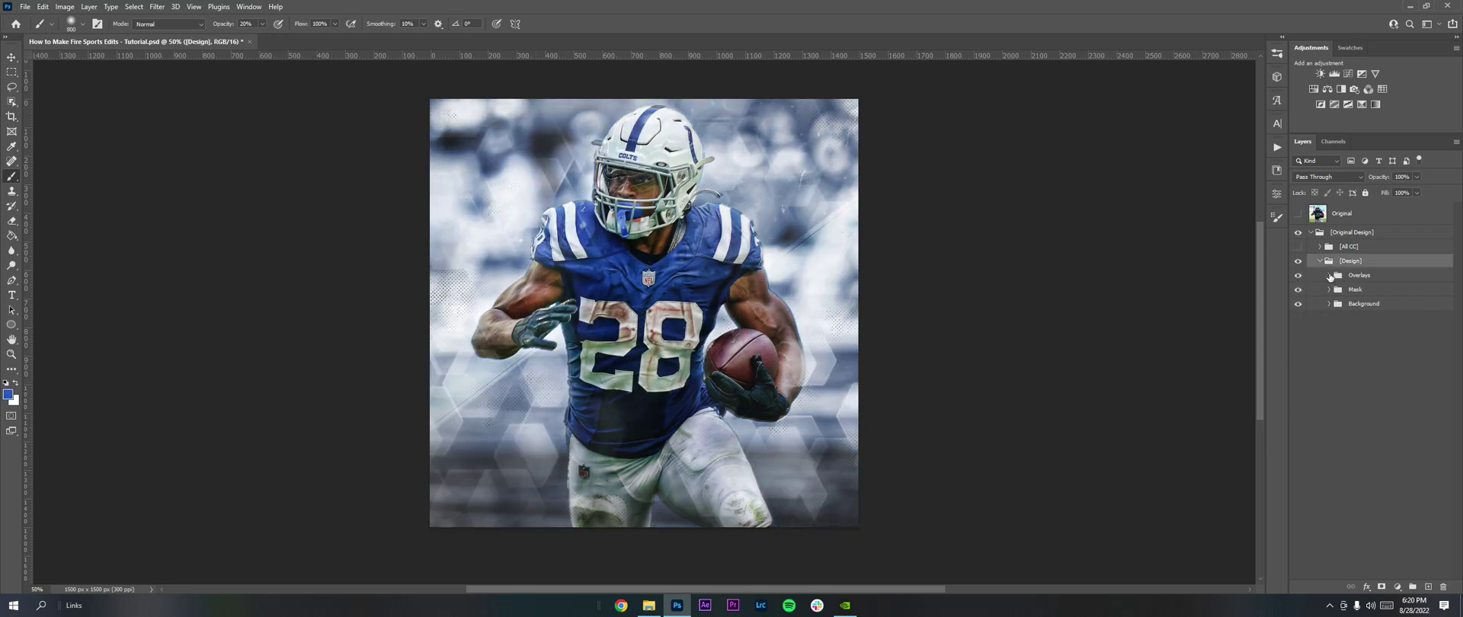
Expand the Overlays group, hide its layers, and compare the image with and without the Blurr copy layer.
click(1329, 275)
click(1298, 420)
click(1298, 420)
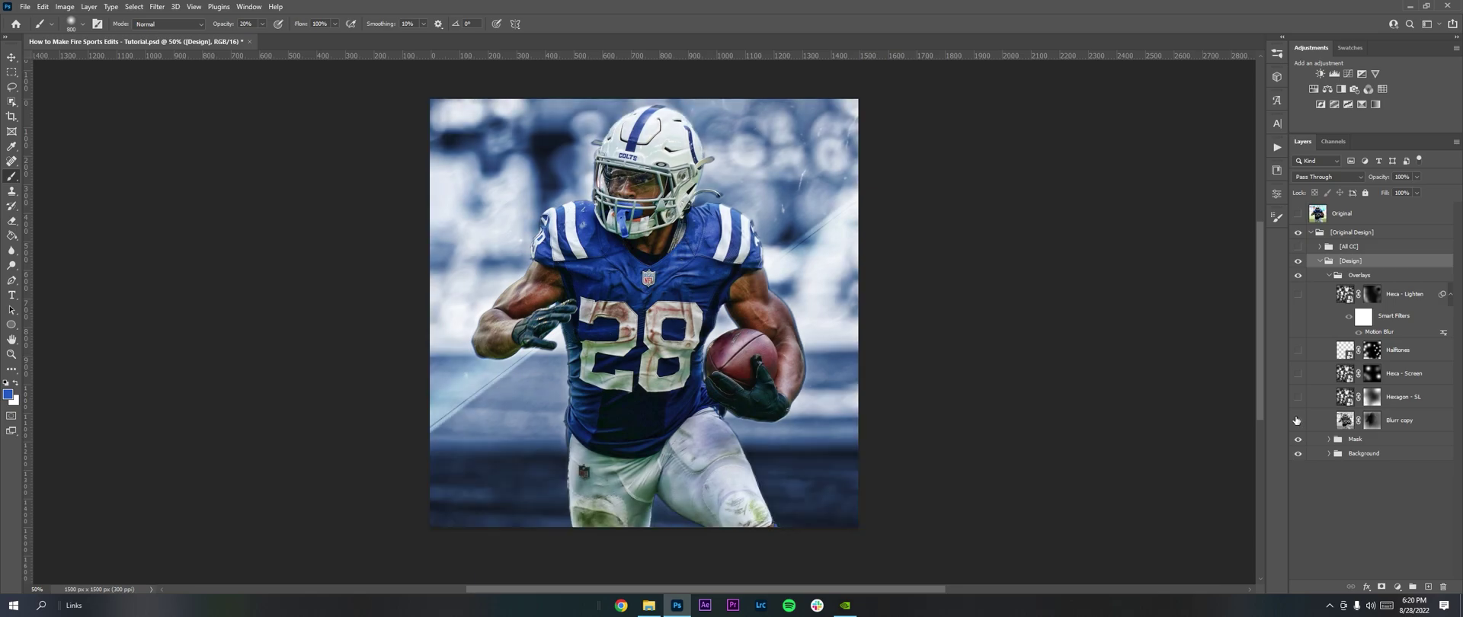
click(1298, 420)
click(1298, 420)
click(1298, 421)
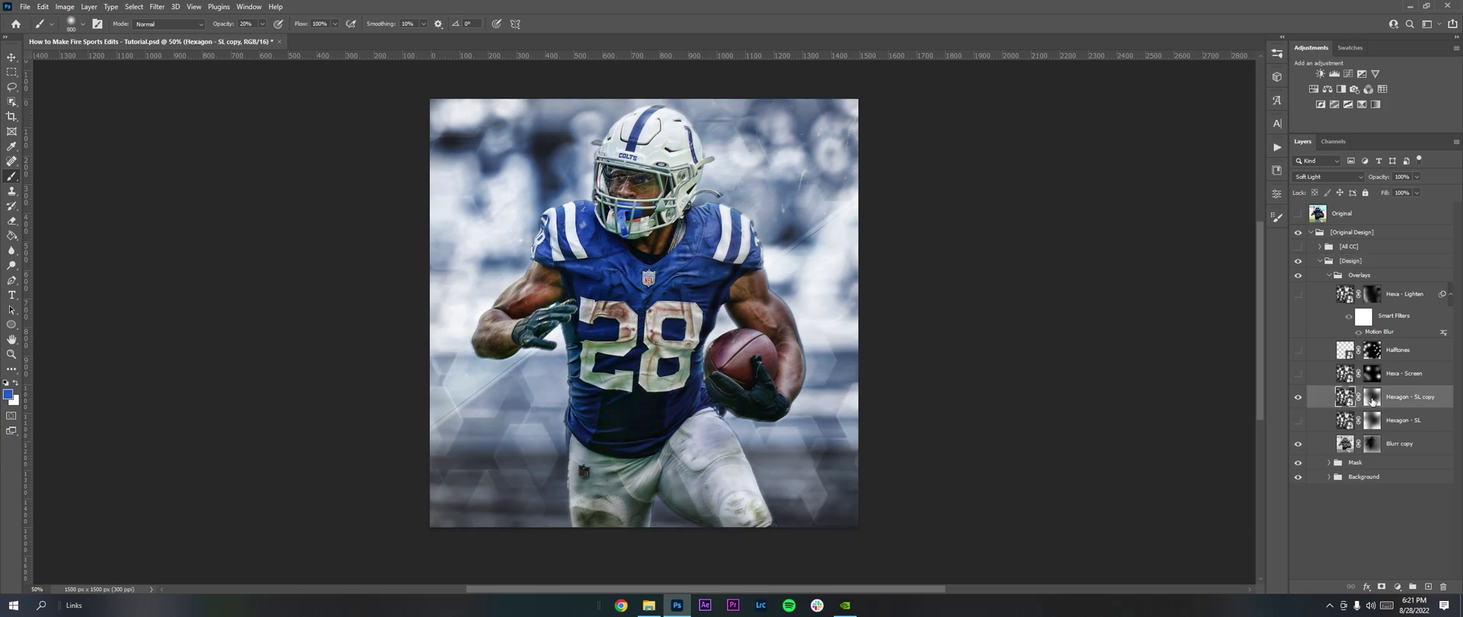
Preview the raw hexagon texture by removing the Hexagon - SL copy's mask and setting Normal blending, and delete the copy.
right_click(1372, 398)
click(1372, 421)
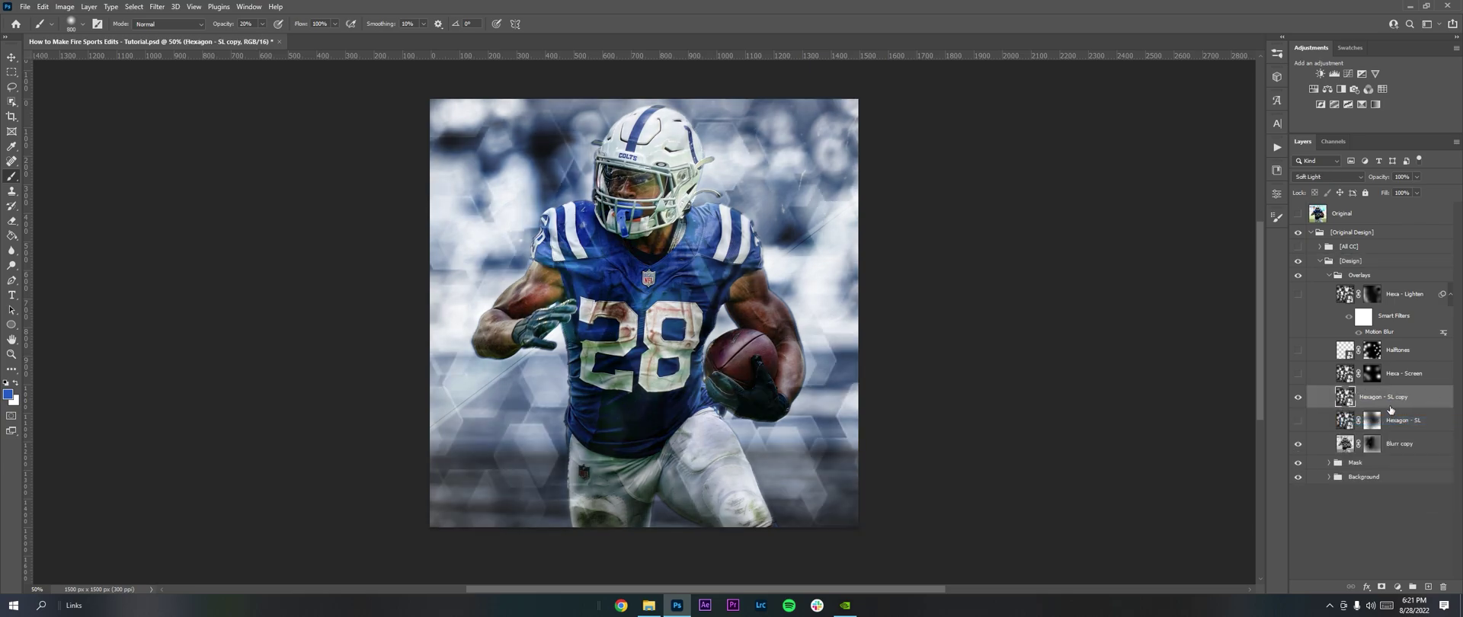
right_click(1394, 403)
click(1277, 417)
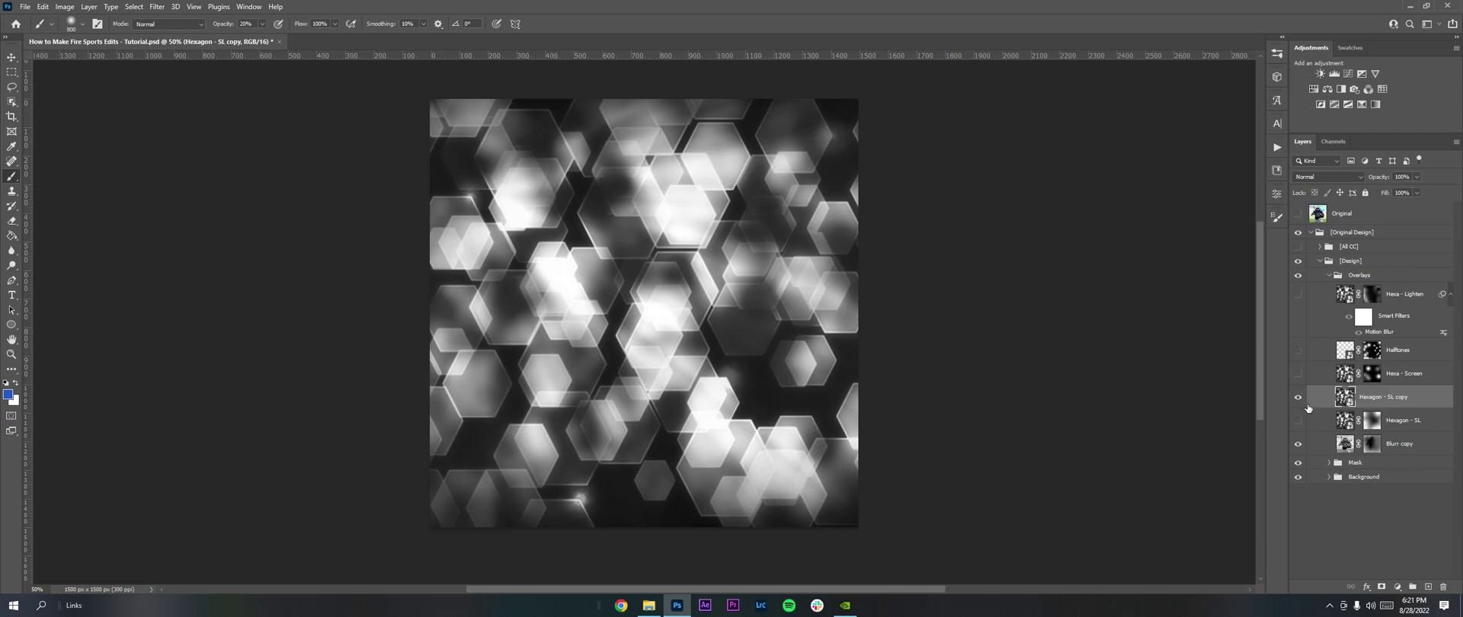
key(Delete)
Show the Hexagon - SL and Hexa - Screen layers and check their blend modes.
click(1298, 397)
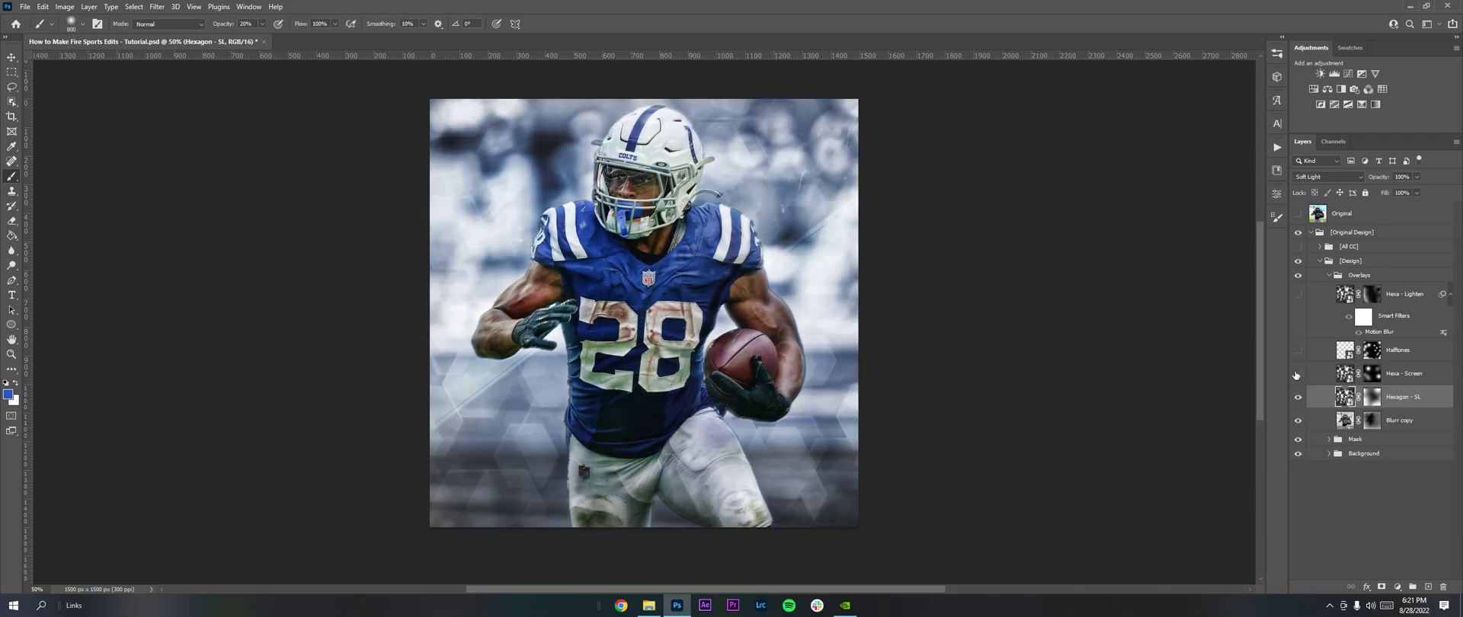
click(1295, 374)
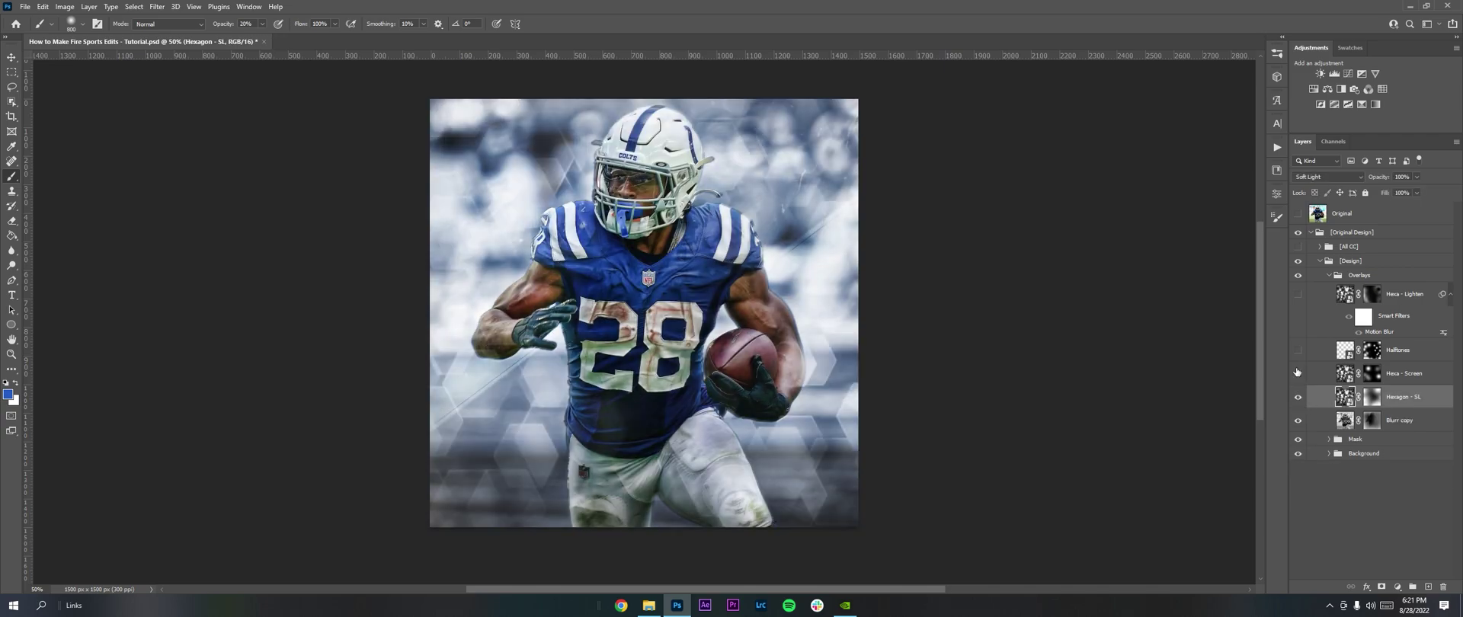
click(1409, 376)
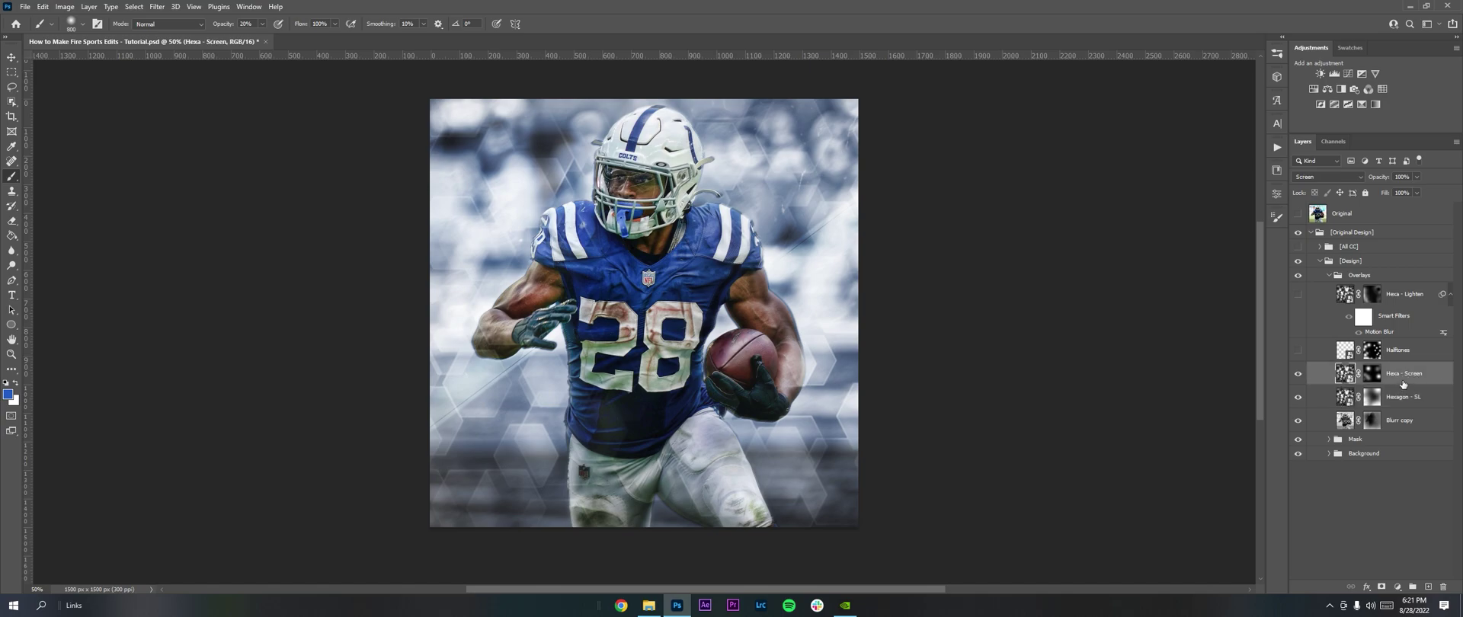
click(1410, 402)
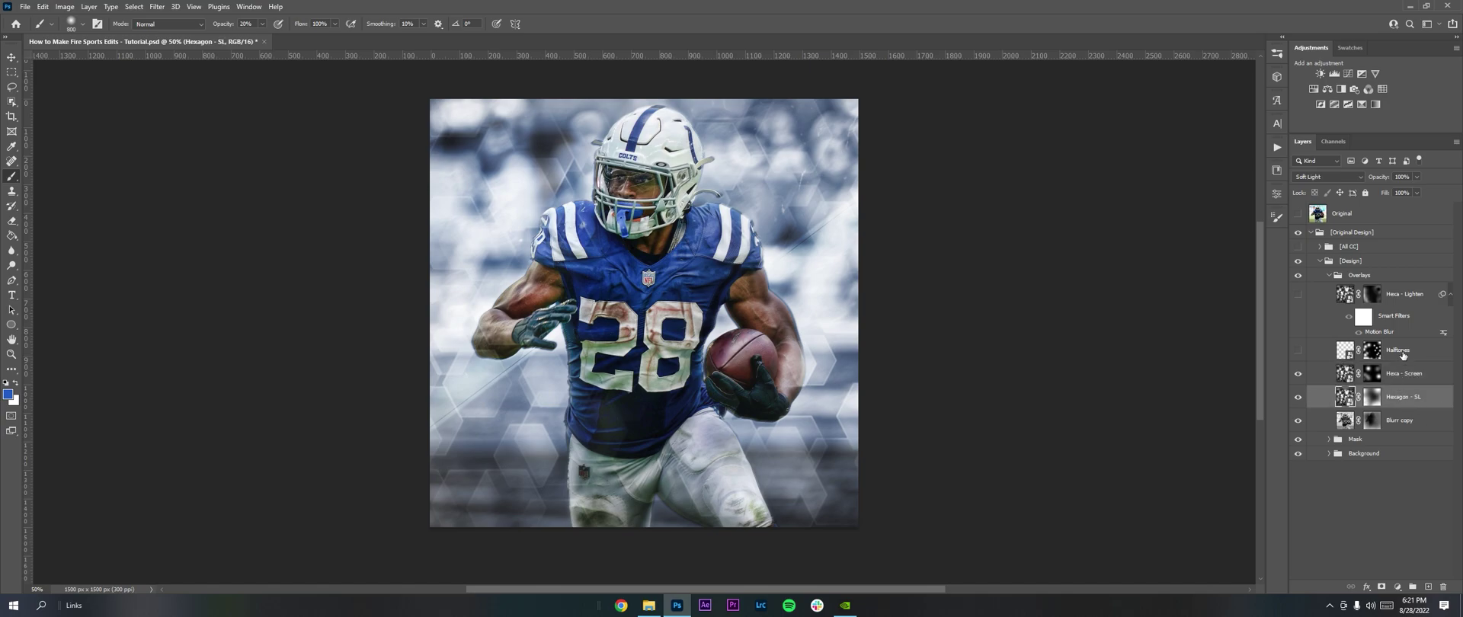
Show the Hexa - Lighten and Halftones layers and compare the image with and without Halftones.
click(1298, 294)
click(1298, 352)
click(1395, 352)
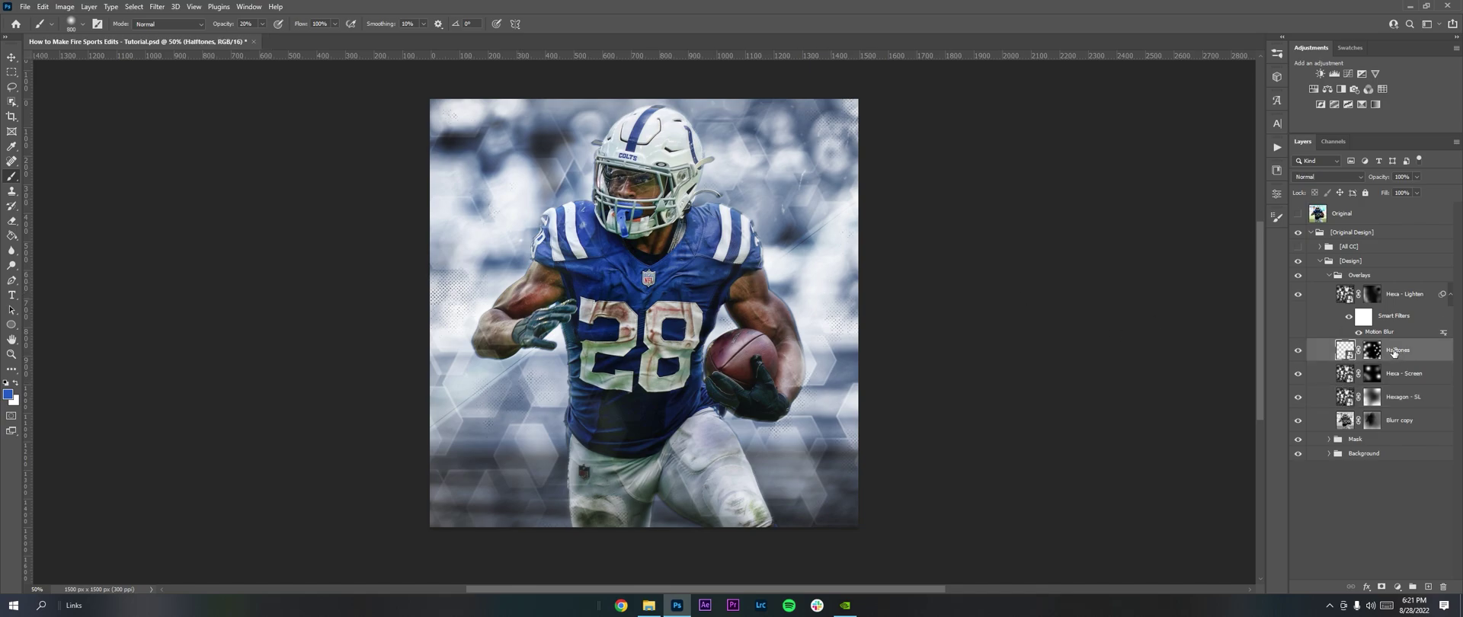
click(1298, 352)
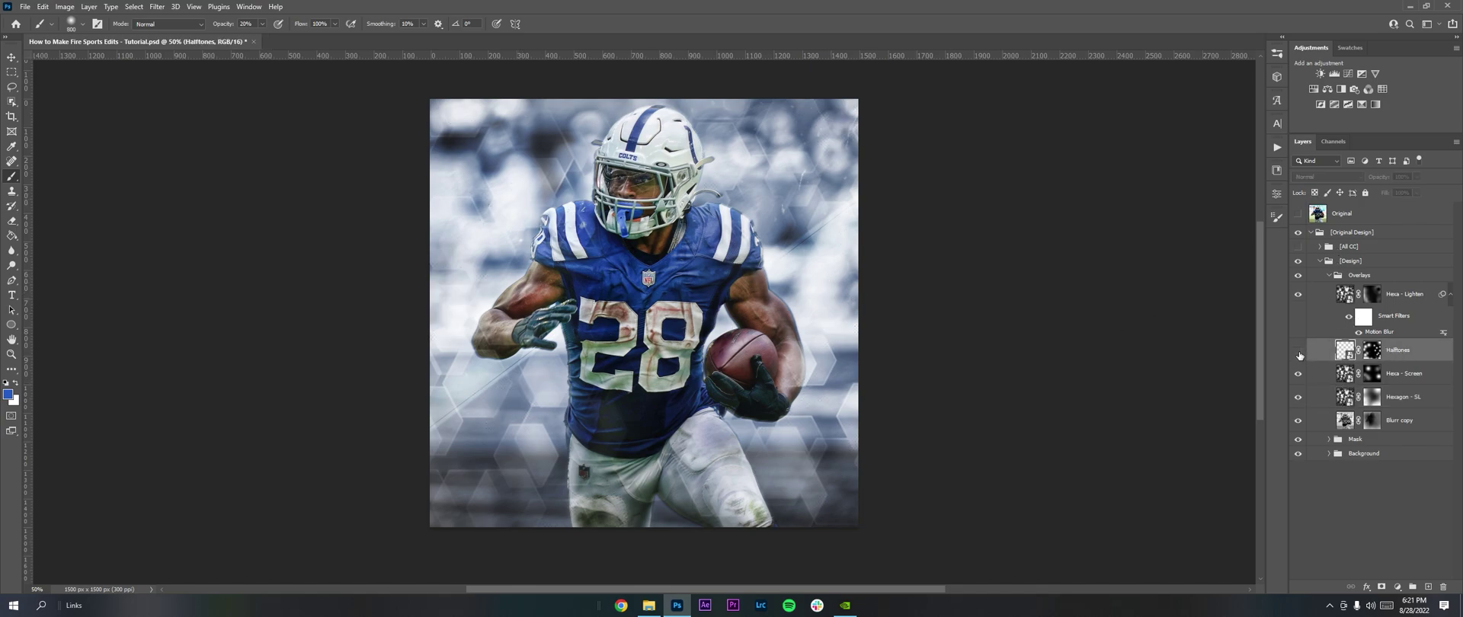
click(1298, 353)
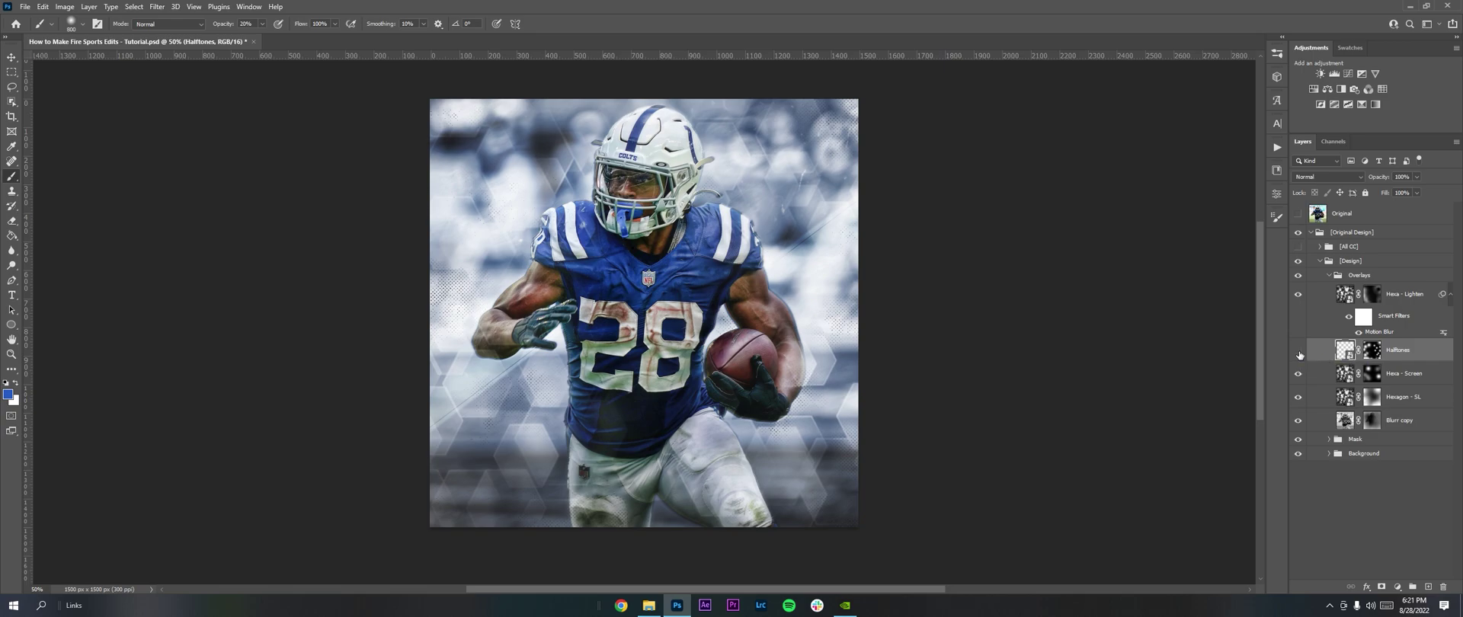
click(1298, 353)
click(1299, 353)
Switch to the Move tool, collapse the Design group, and show the All CC group to compare its color effect.
click(11, 57)
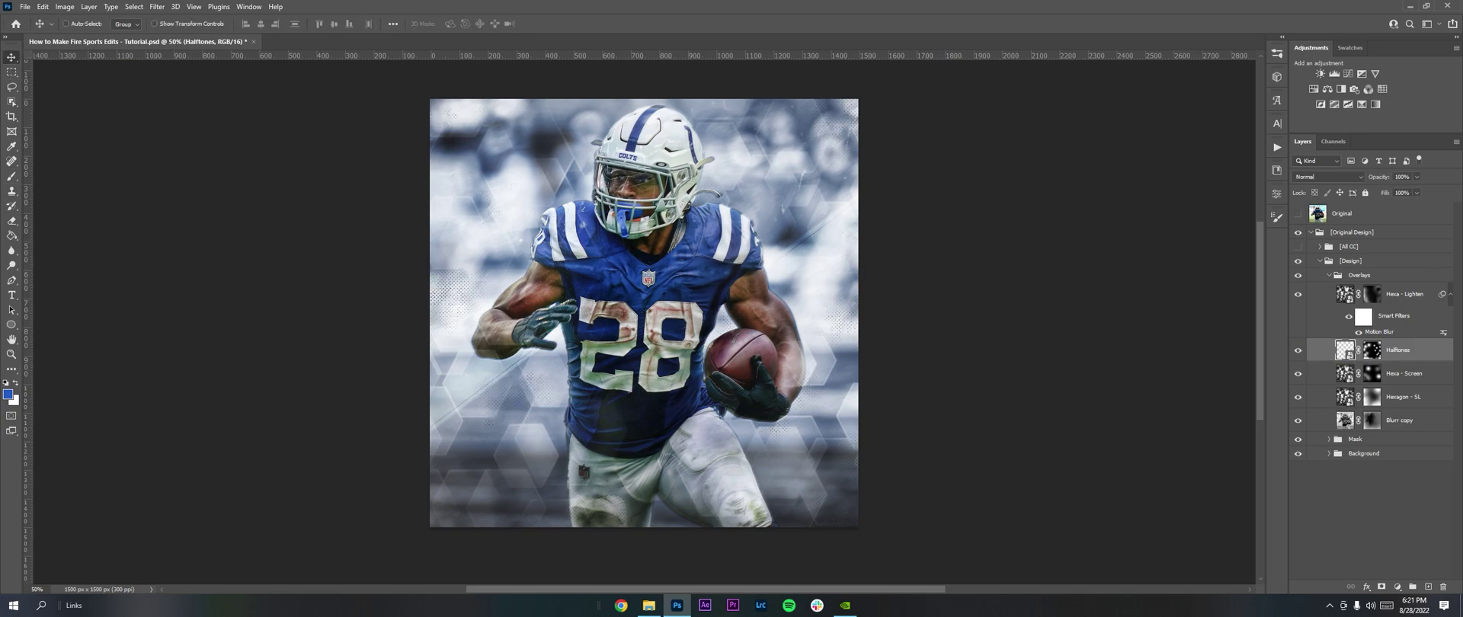
click(1326, 261)
click(1321, 261)
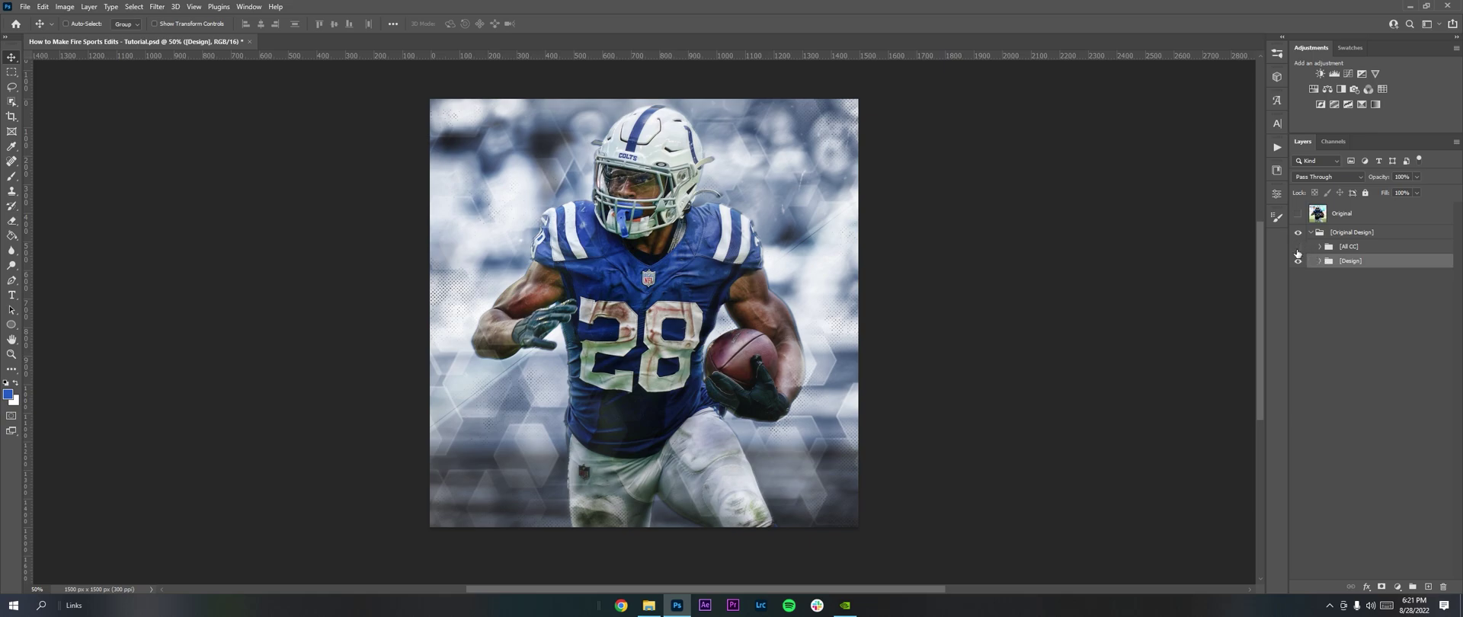
click(1299, 247)
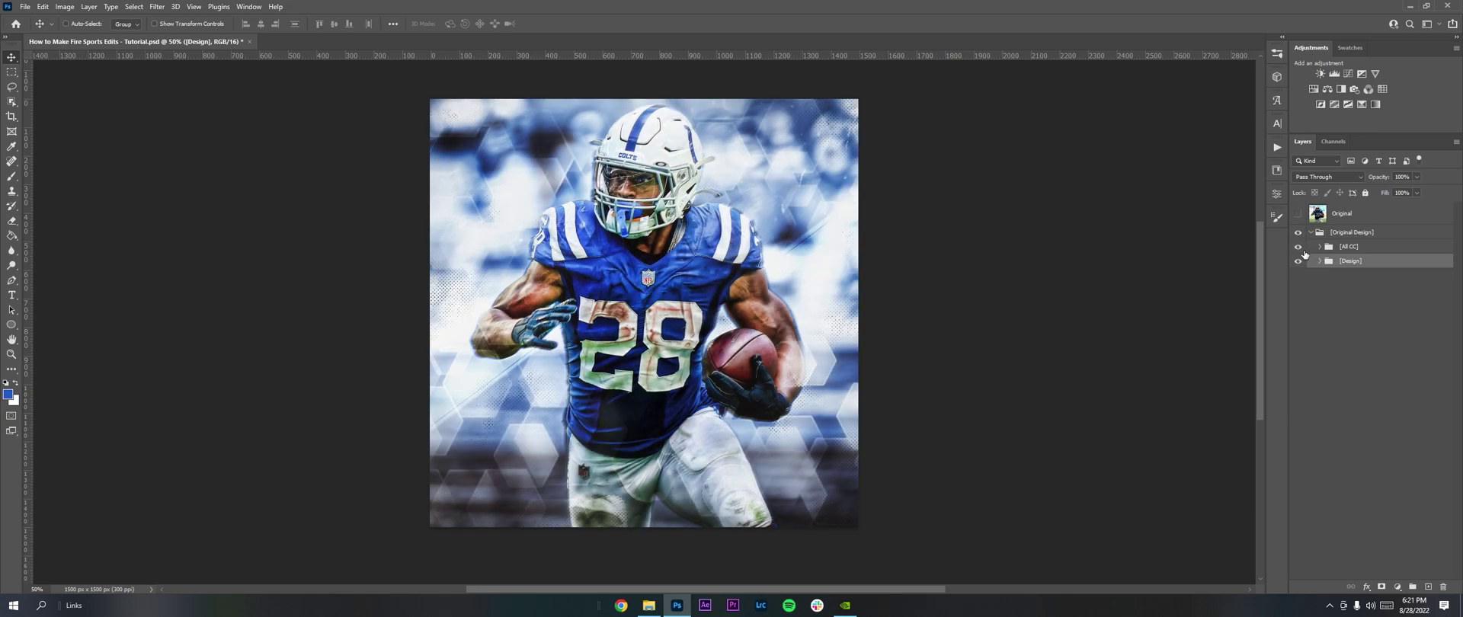
click(1305, 253)
click(1305, 252)
Expand the All CC group, hide its adjustment layers, and expand the base group inside it.
click(1320, 247)
drag(1299, 266, 1298, 358)
click(1329, 322)
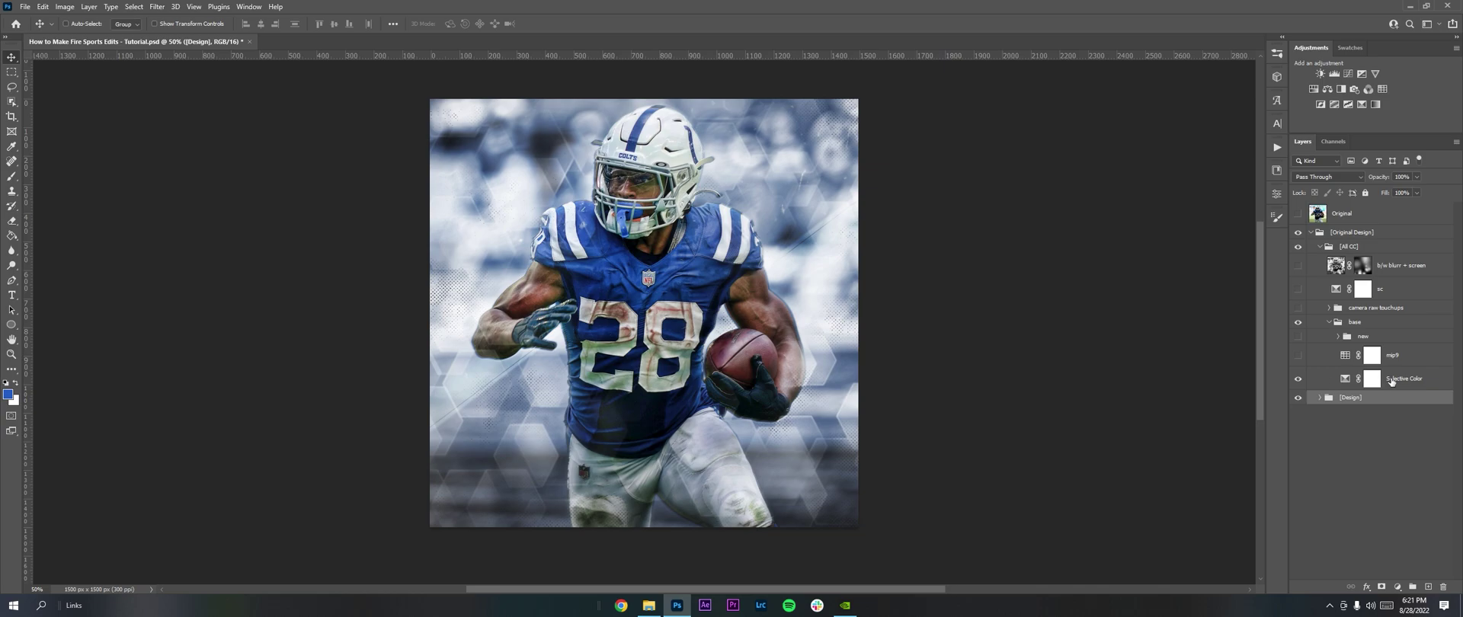
Try a Selective Color adjustment in the base group with the Reds' cyan at -100% and another color range shifted, and delete it.
click(1392, 381)
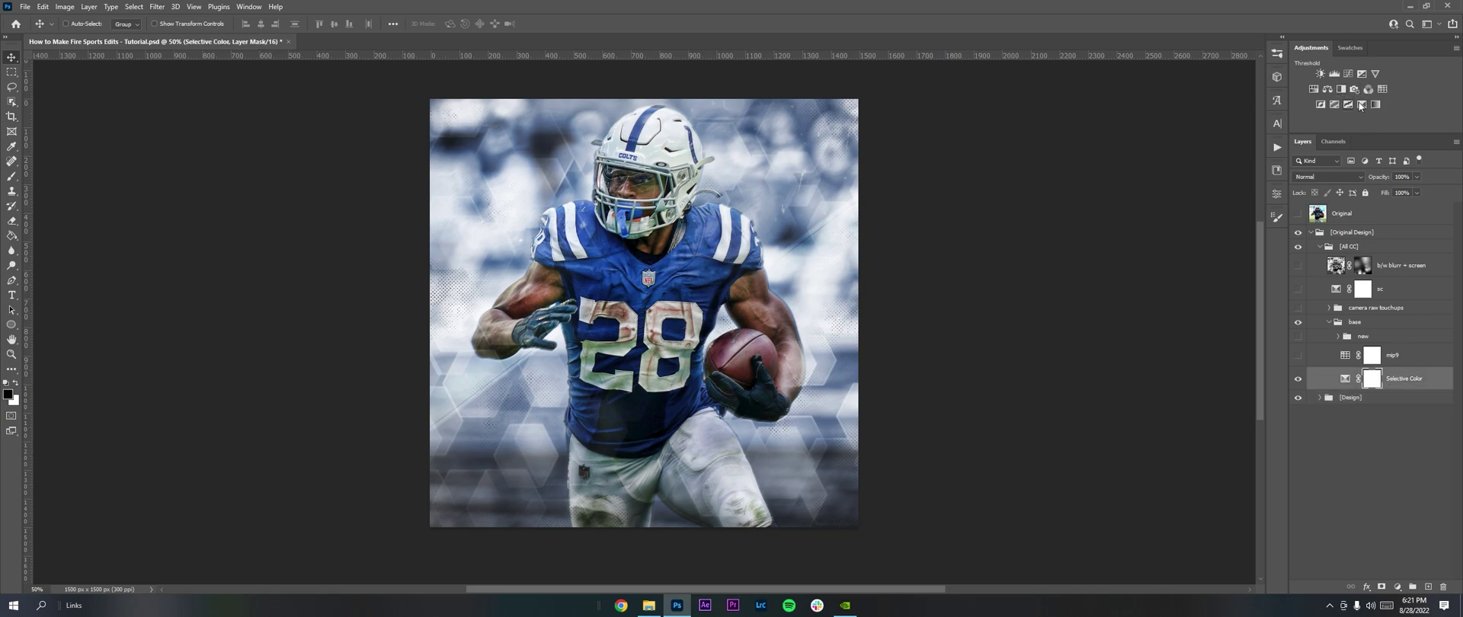
click(1376, 104)
click(1163, 240)
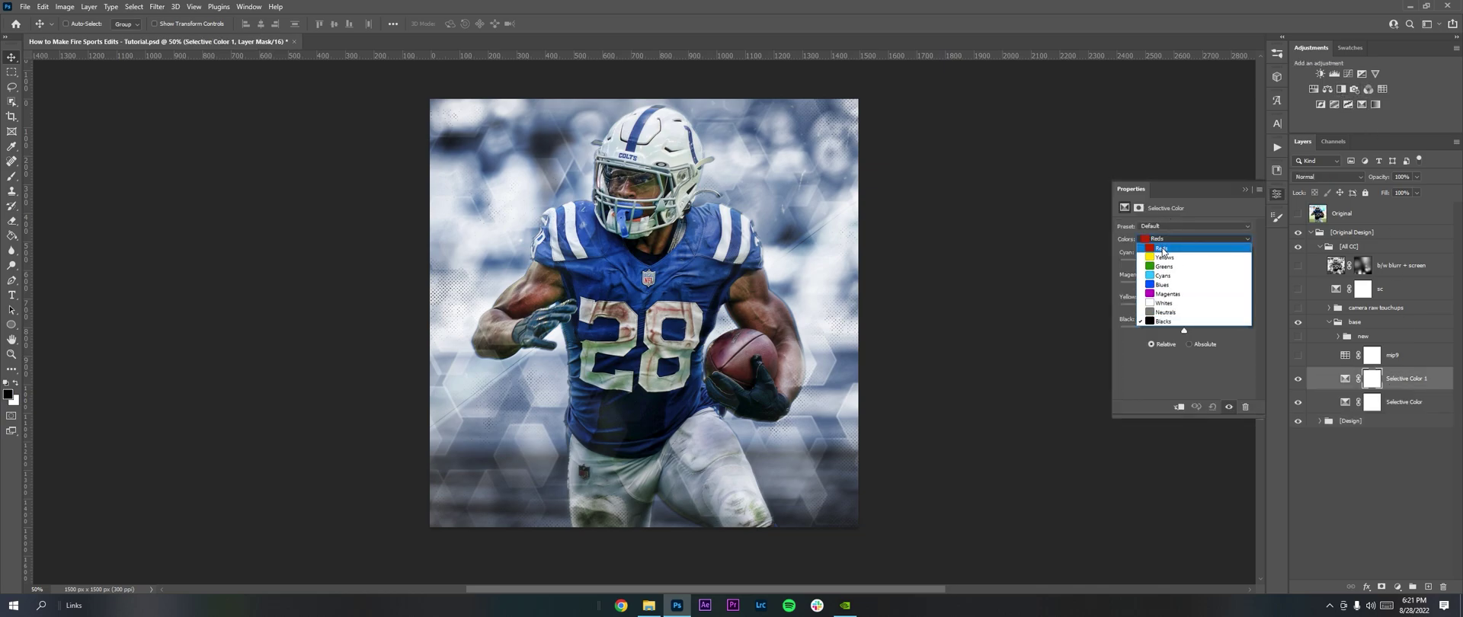
click(1163, 250)
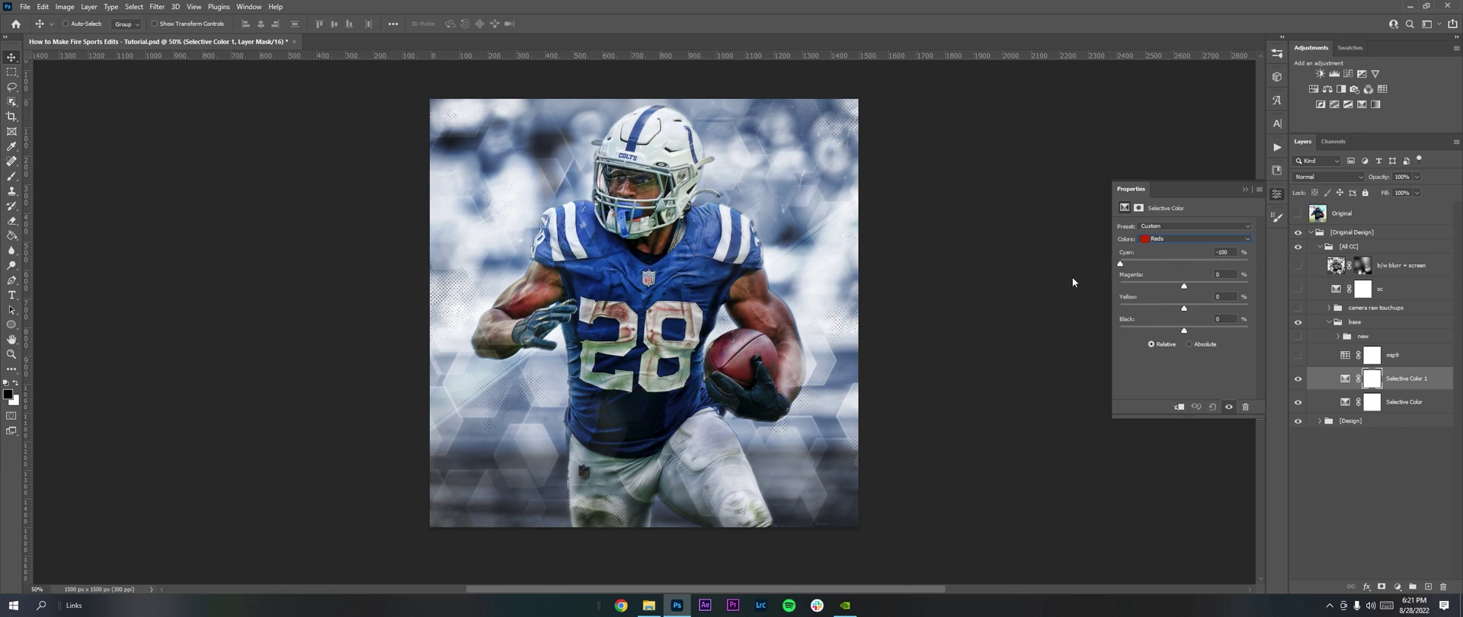
click(1157, 239)
click(1162, 275)
mouse_move(1185, 289)
mouse_down()
mouse_move(1036, 287)
mouse_move(1207, 301)
mouse_up()
click(1414, 379)
key(Delete)
Collapse the adjustment properties and show the mip9 color lookup layer in the base group.
click(1247, 191)
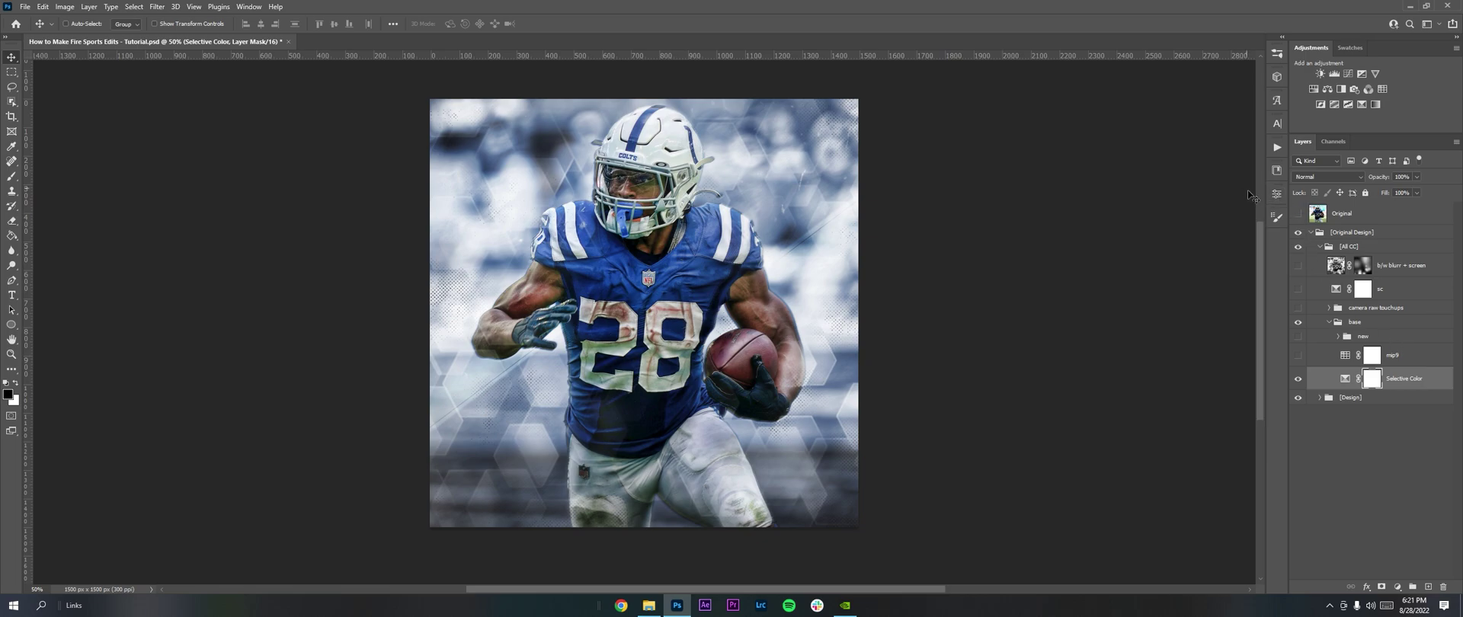
click(1419, 364)
click(1299, 357)
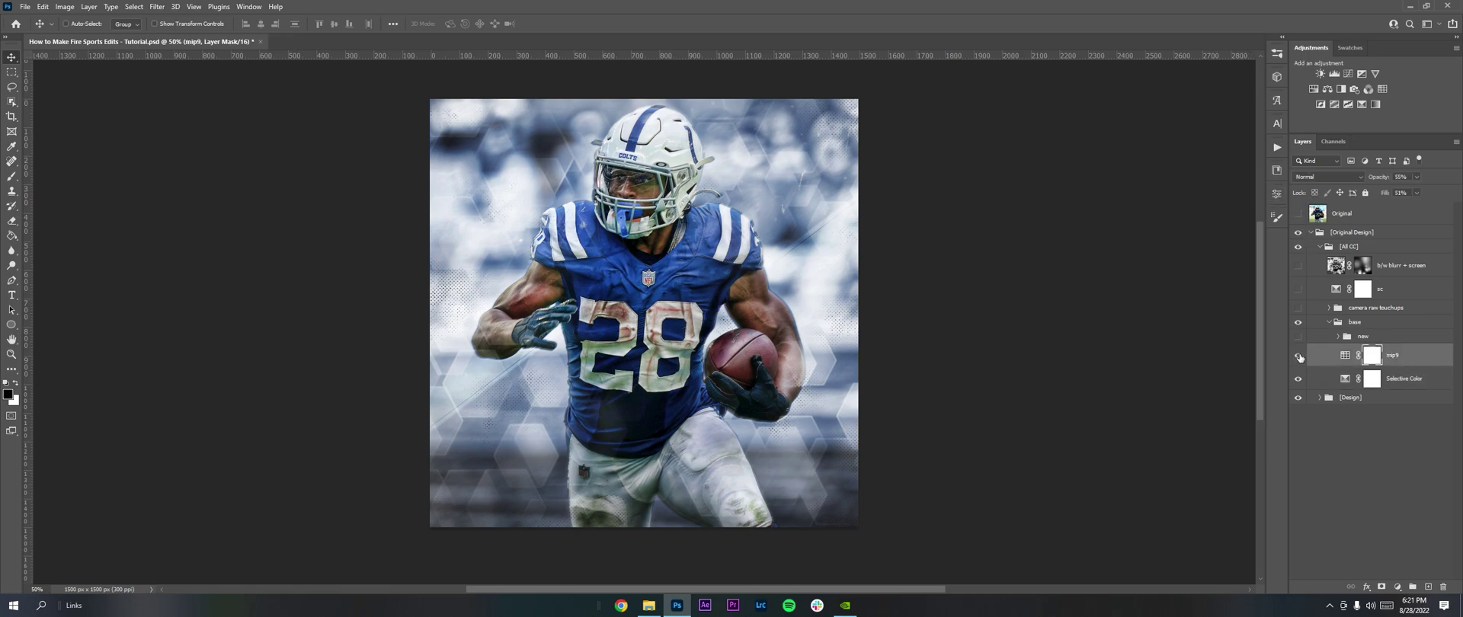
Try a Color Lookup adjustment above mip9, browse its 3D LUT files, and delete the adjustment.
click(1382, 92)
click(1206, 228)
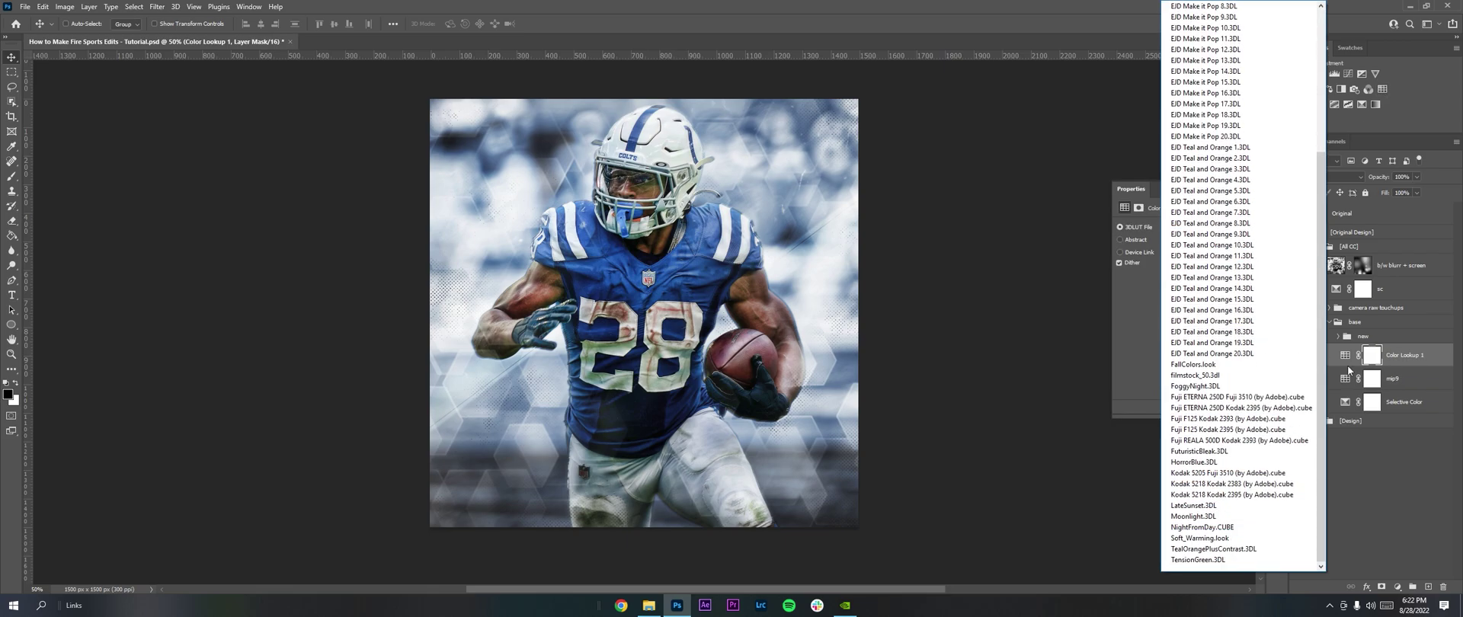
click(1415, 368)
click(1192, 227)
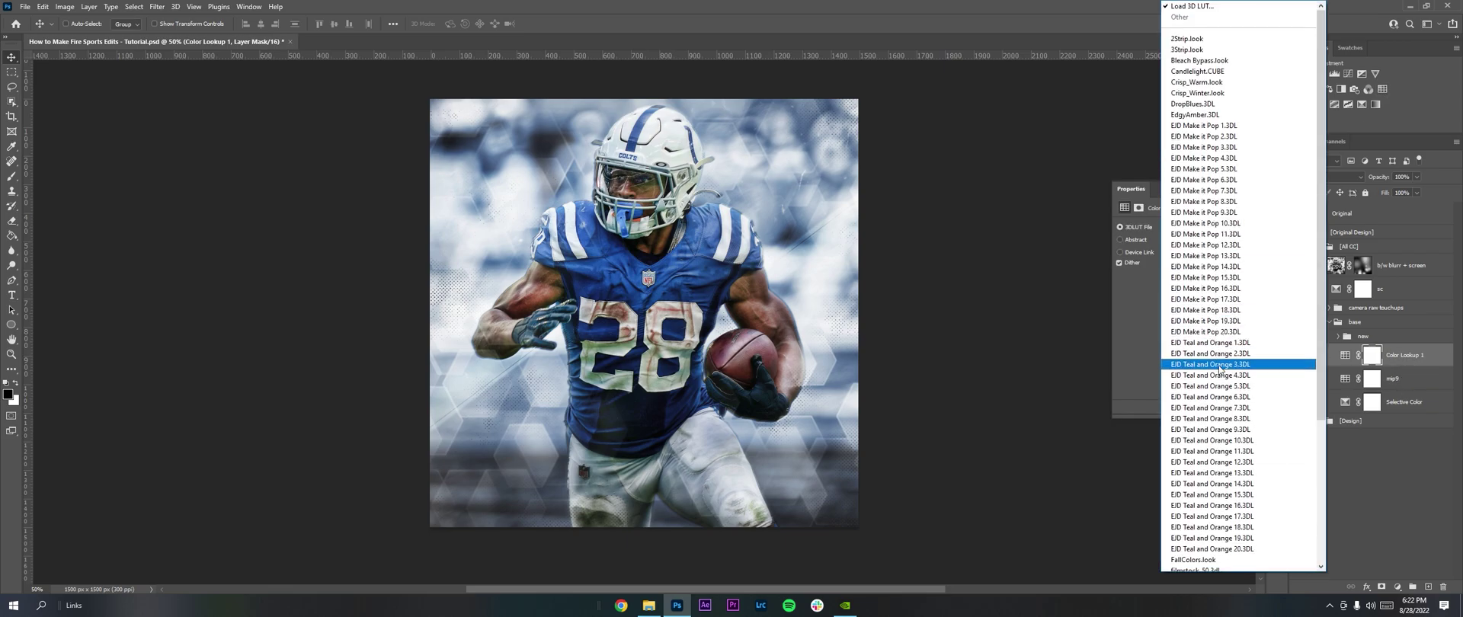
scroll(1239, 439, down, 2)
scroll(1239, 439, up, 6)
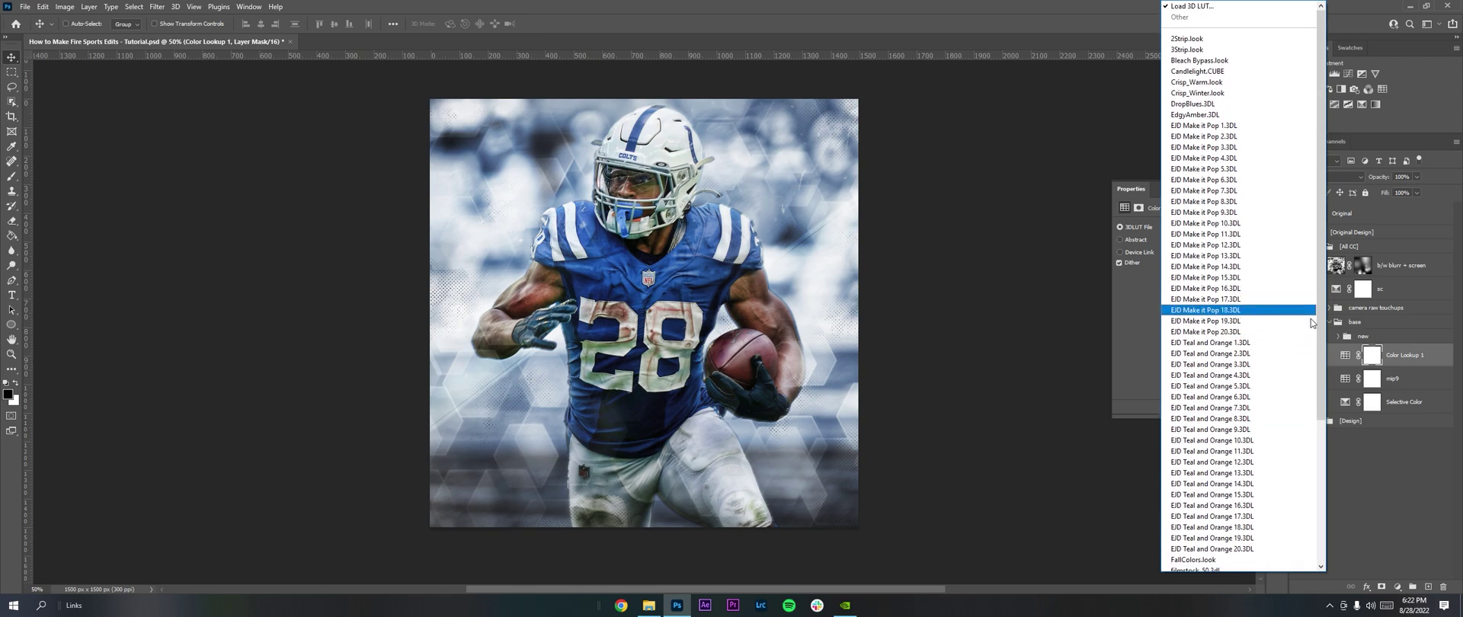
click(1405, 354)
key(Delete)
Show and expand the new group, compare its effect, and hide its SC, Saturation, and Levels layers.
click(1299, 337)
click(1339, 336)
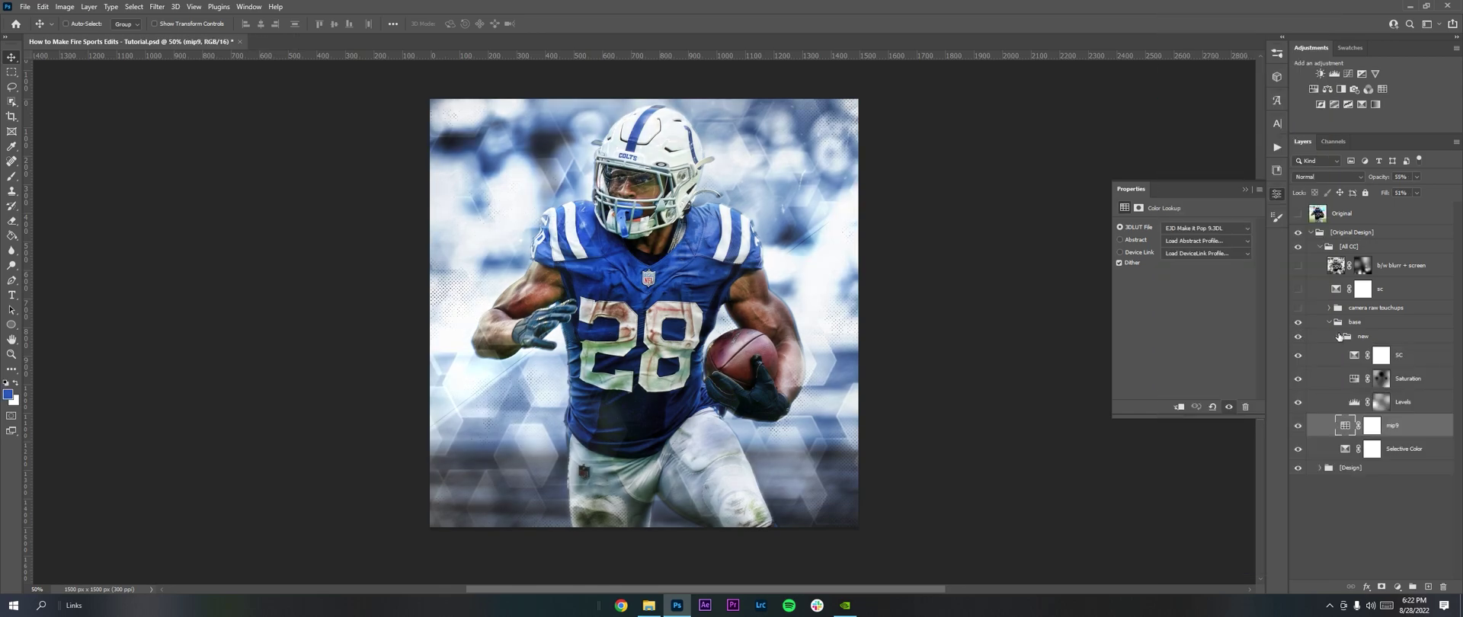
click(1298, 337)
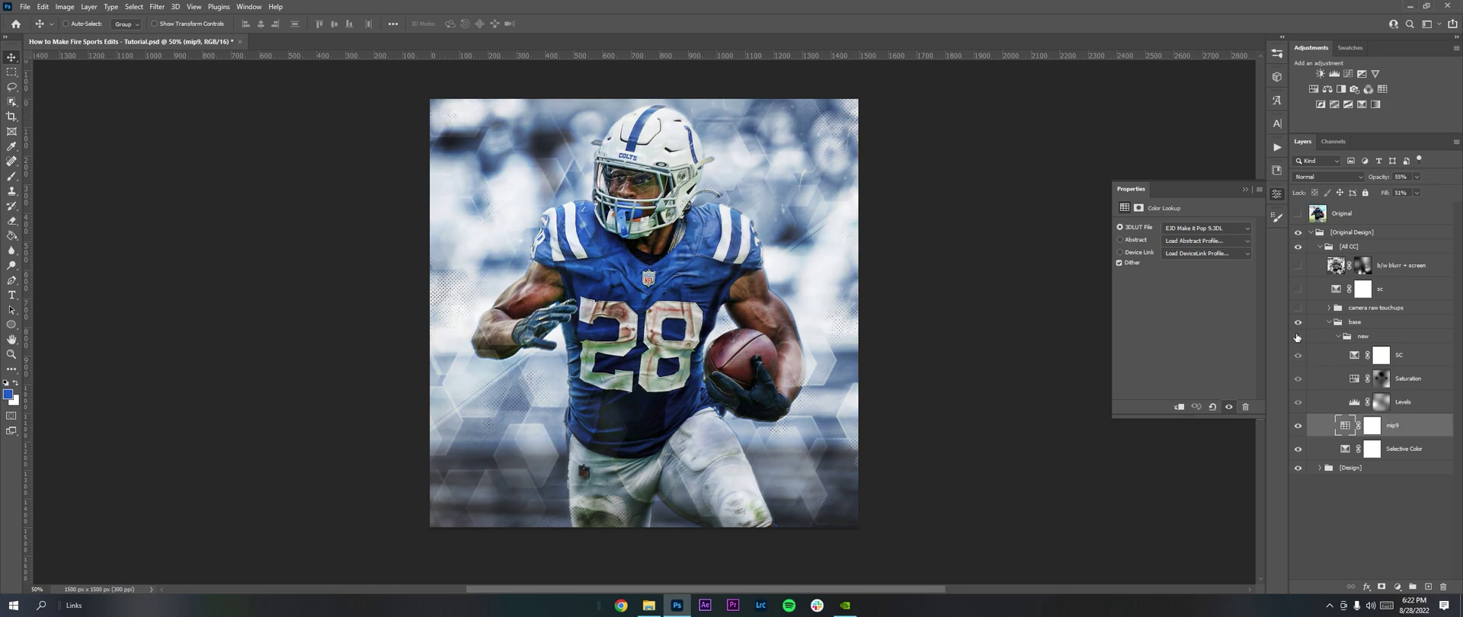
click(1298, 337)
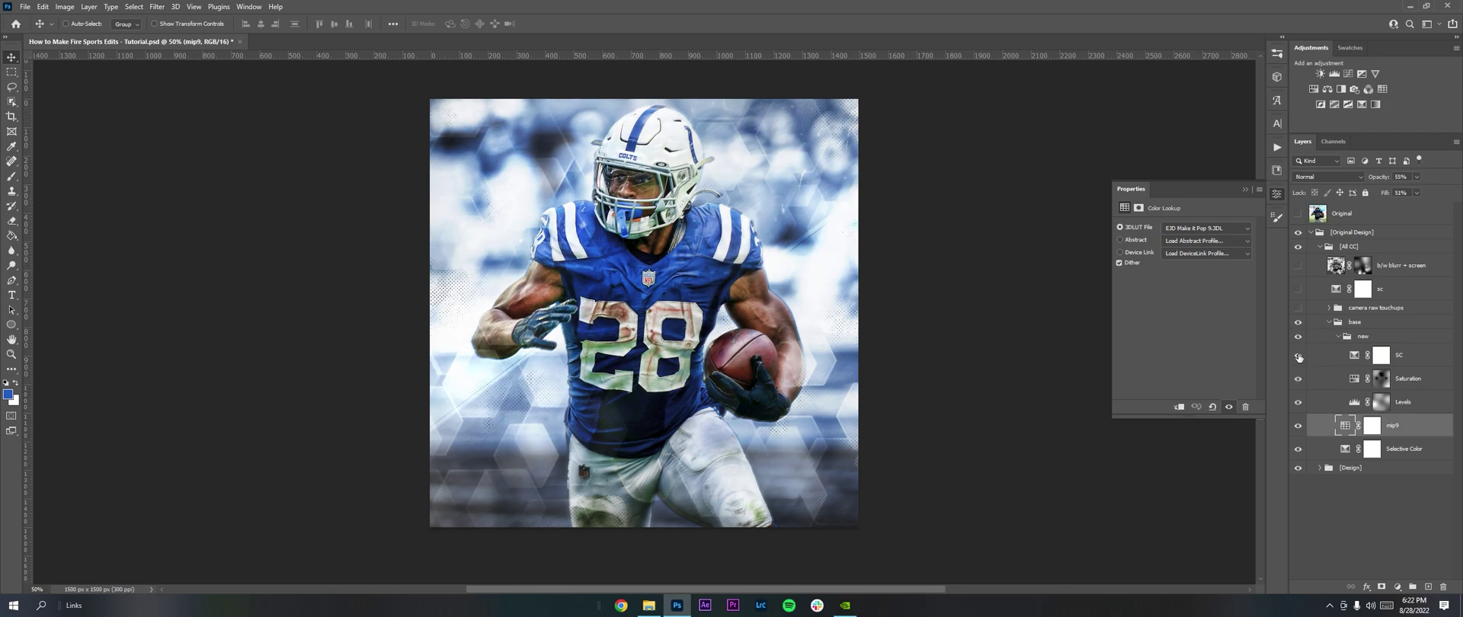
drag(1299, 356, 1299, 402)
Try a Levels adjustment in the new group with midtones at 0.79 and white input at 209, and delete it.
click(1372, 336)
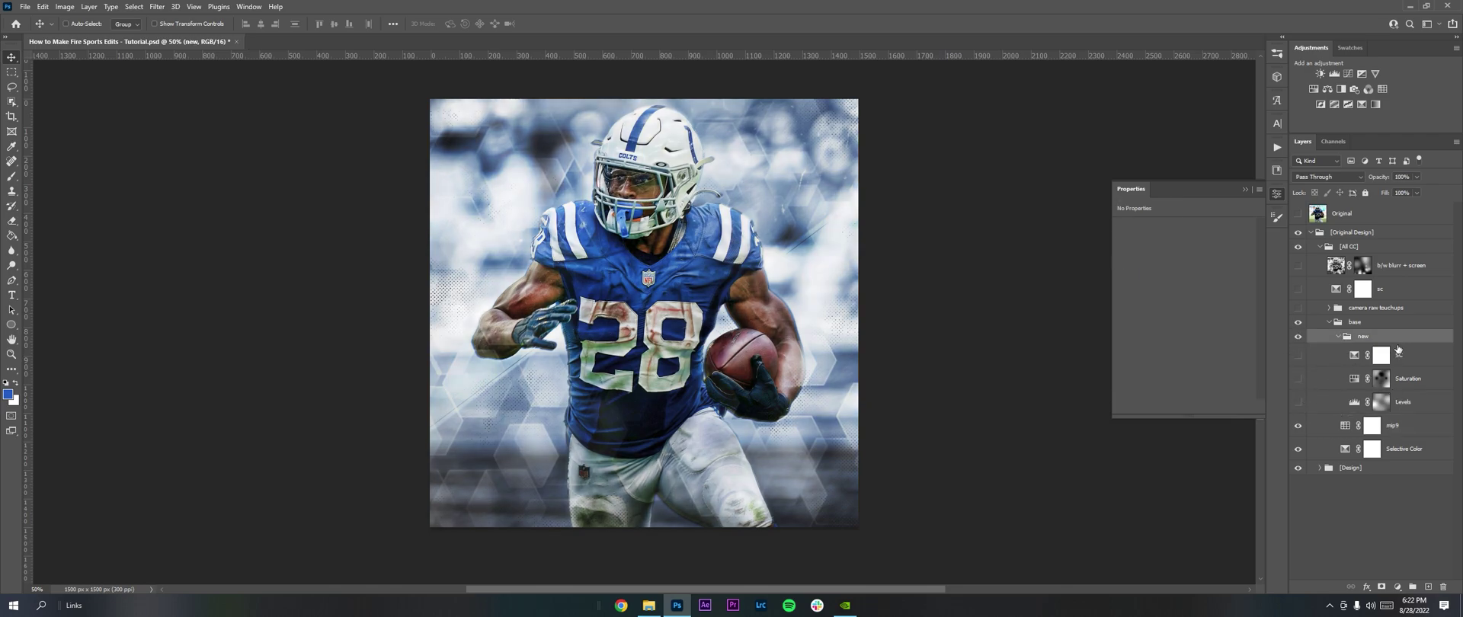
click(1335, 74)
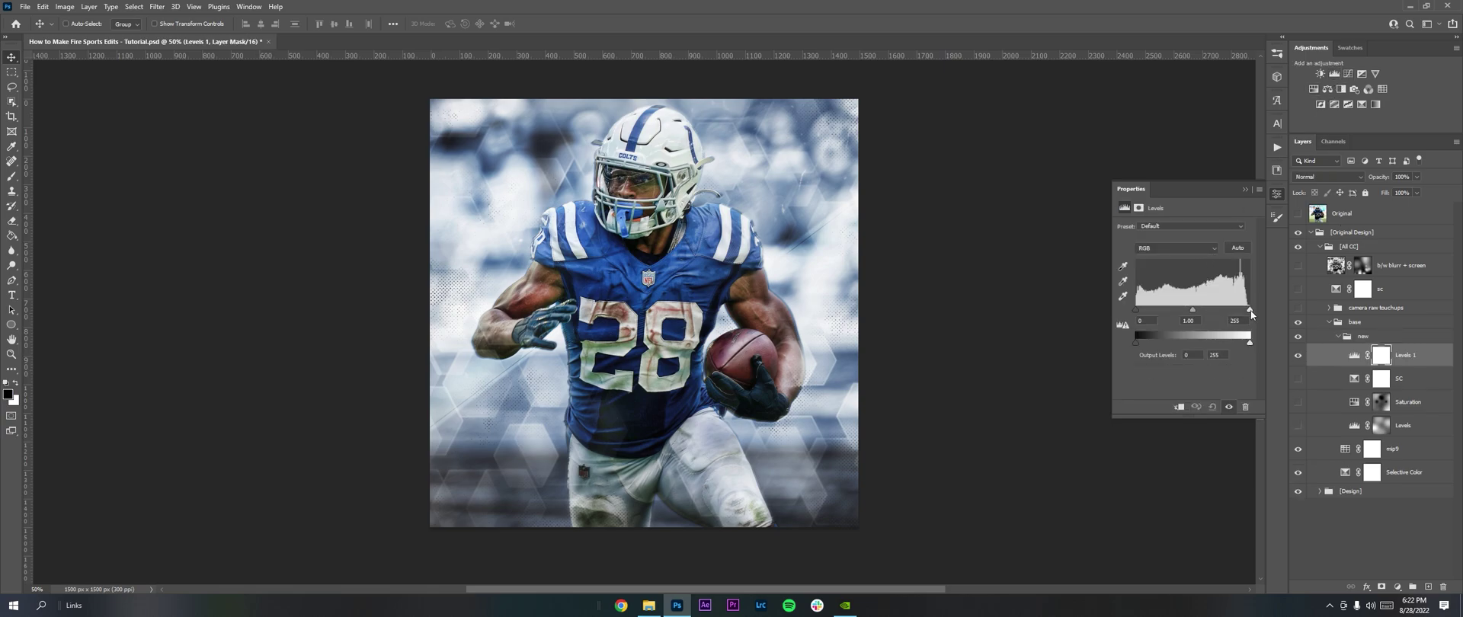
drag(1250, 310, 1245, 310)
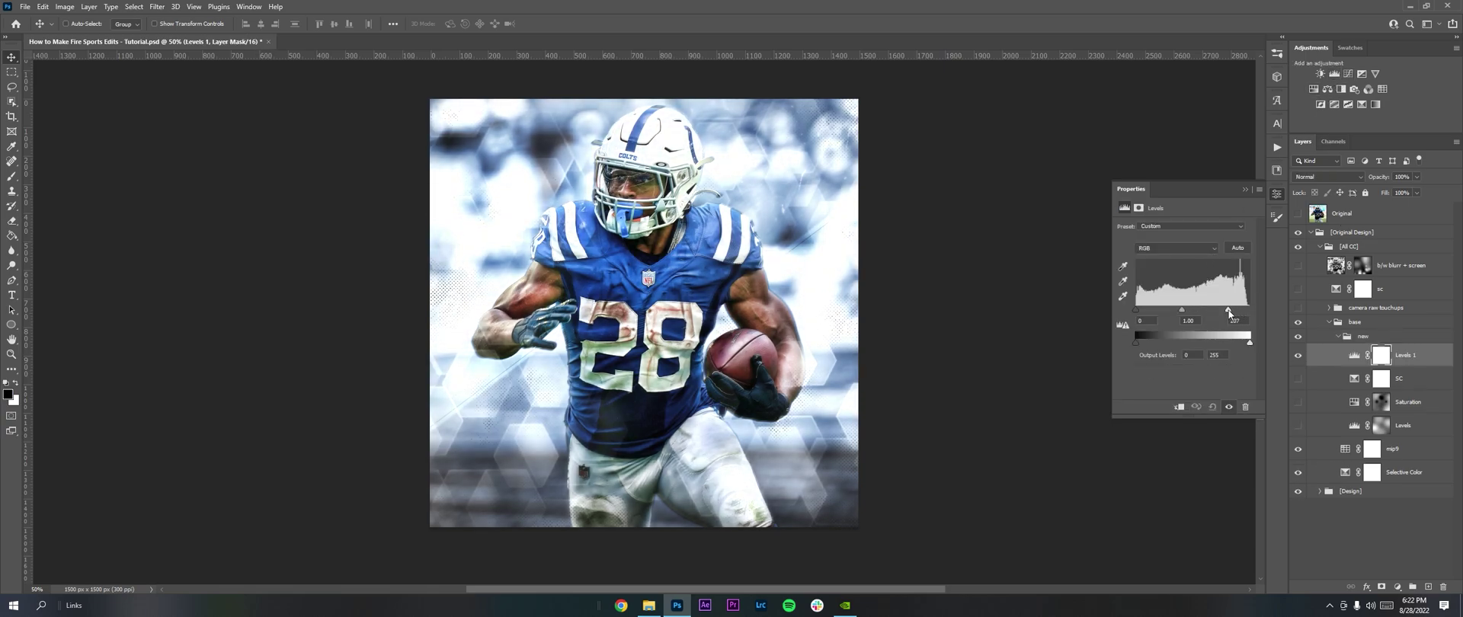
drag(1229, 312, 1129, 316)
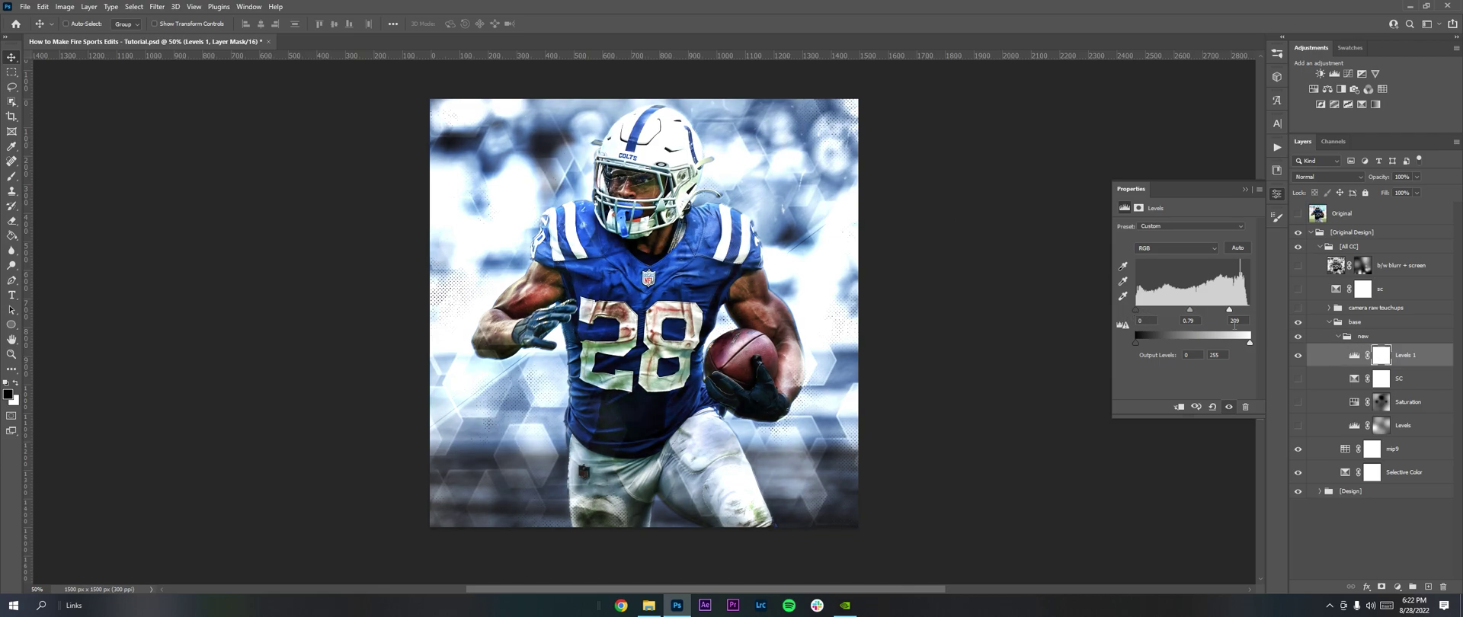
drag(1233, 312, 1254, 313)
key(Delete)
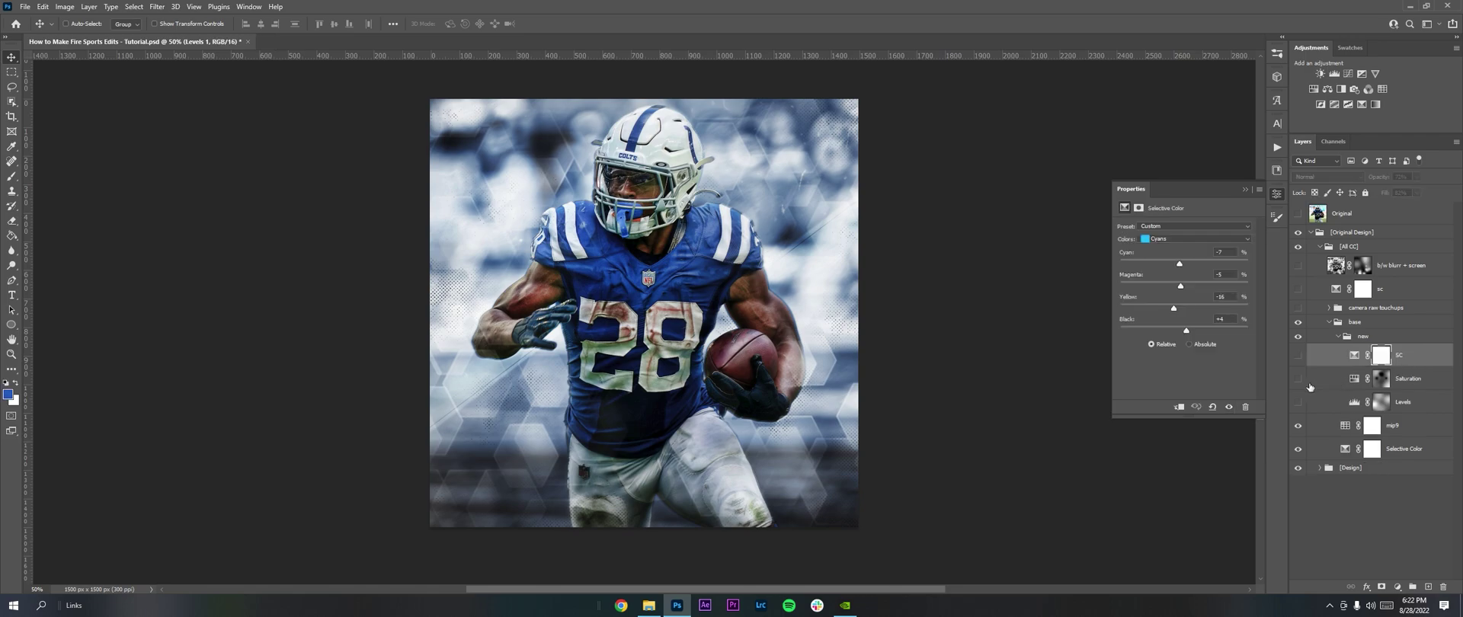
Show the Levels, Saturation, and SC layers, and collapse the new and base groups.
click(1298, 402)
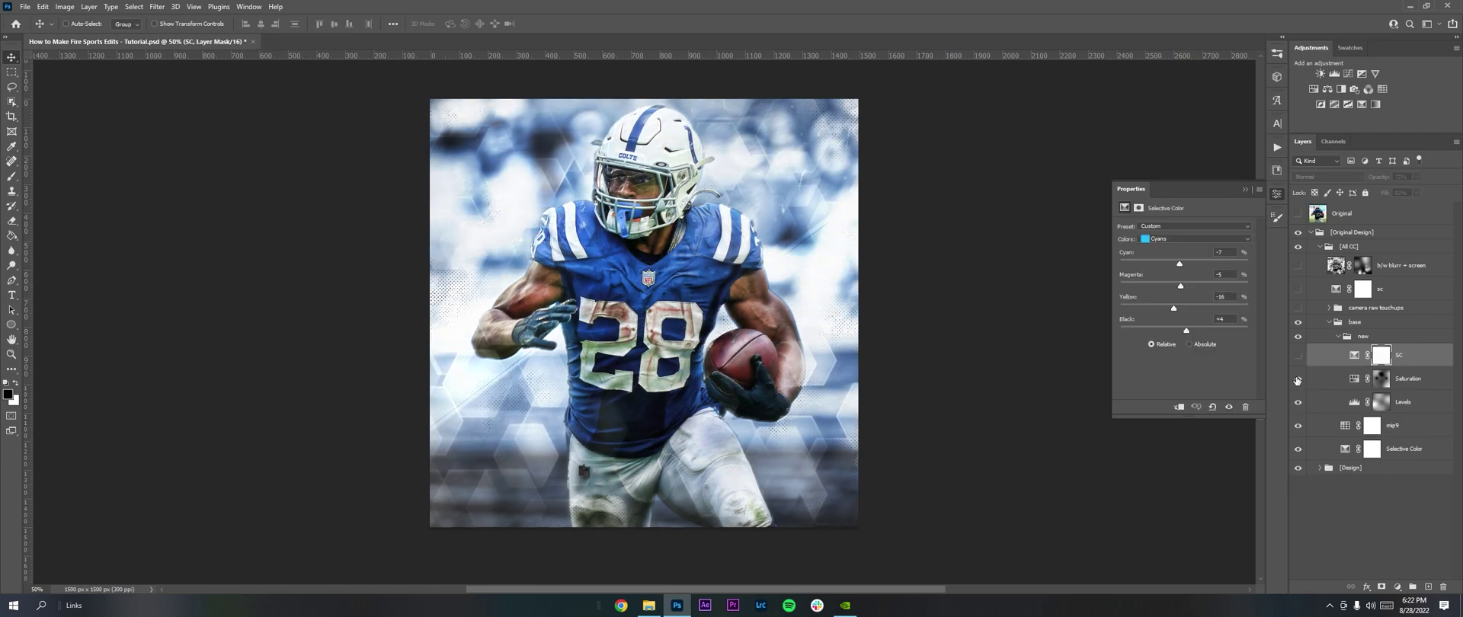
click(1298, 357)
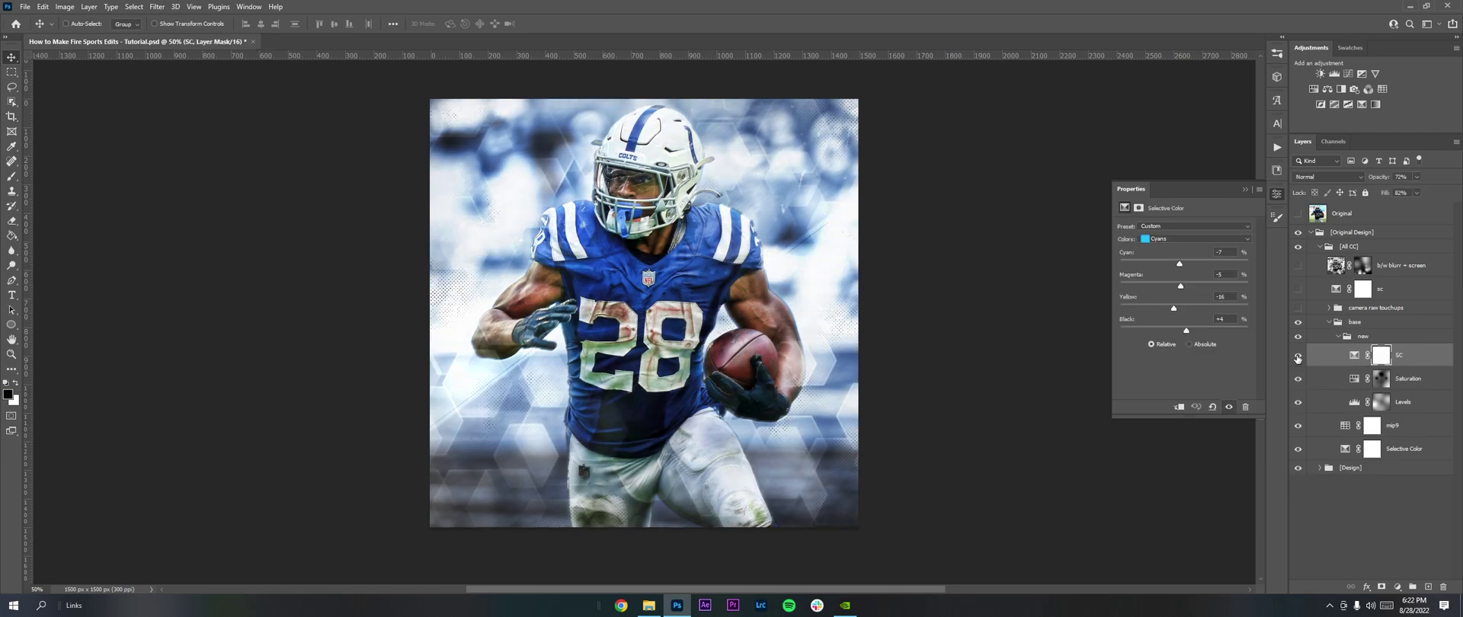
click(1341, 337)
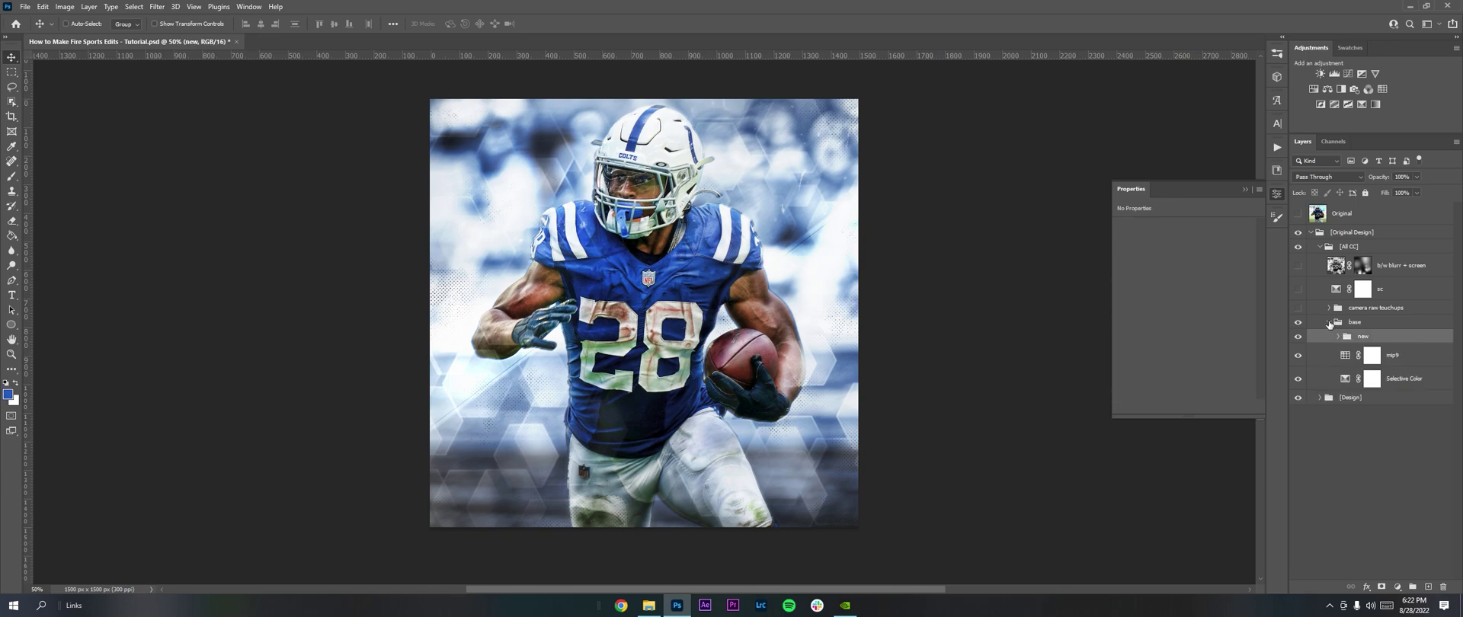
click(1329, 321)
Examine the layers inside the camera raw touchups group and collapse it.
click(1329, 308)
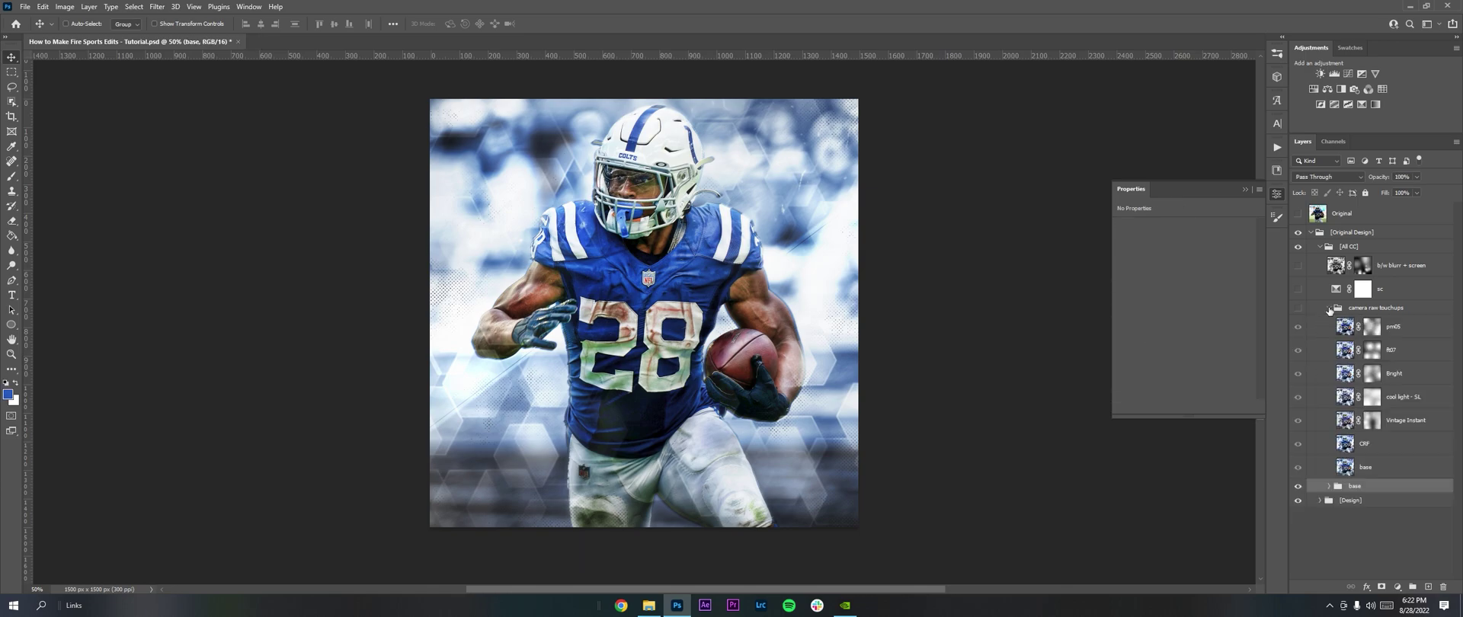
click(1330, 309)
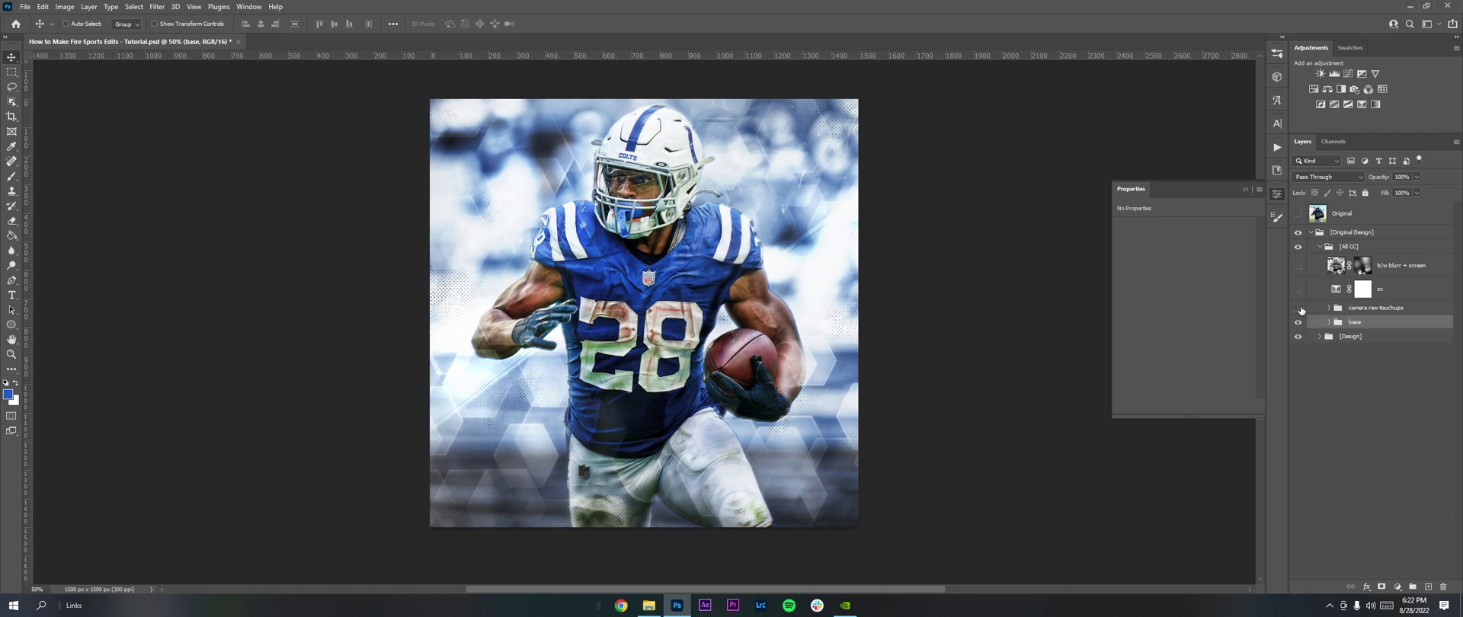
click(1298, 308)
click(1298, 321)
Merge duplicates of the base and [Design] groups into one layer and check its transform bounds.
ctrl+click(1355, 339)
key(ctrl+j)
right_click(1370, 335)
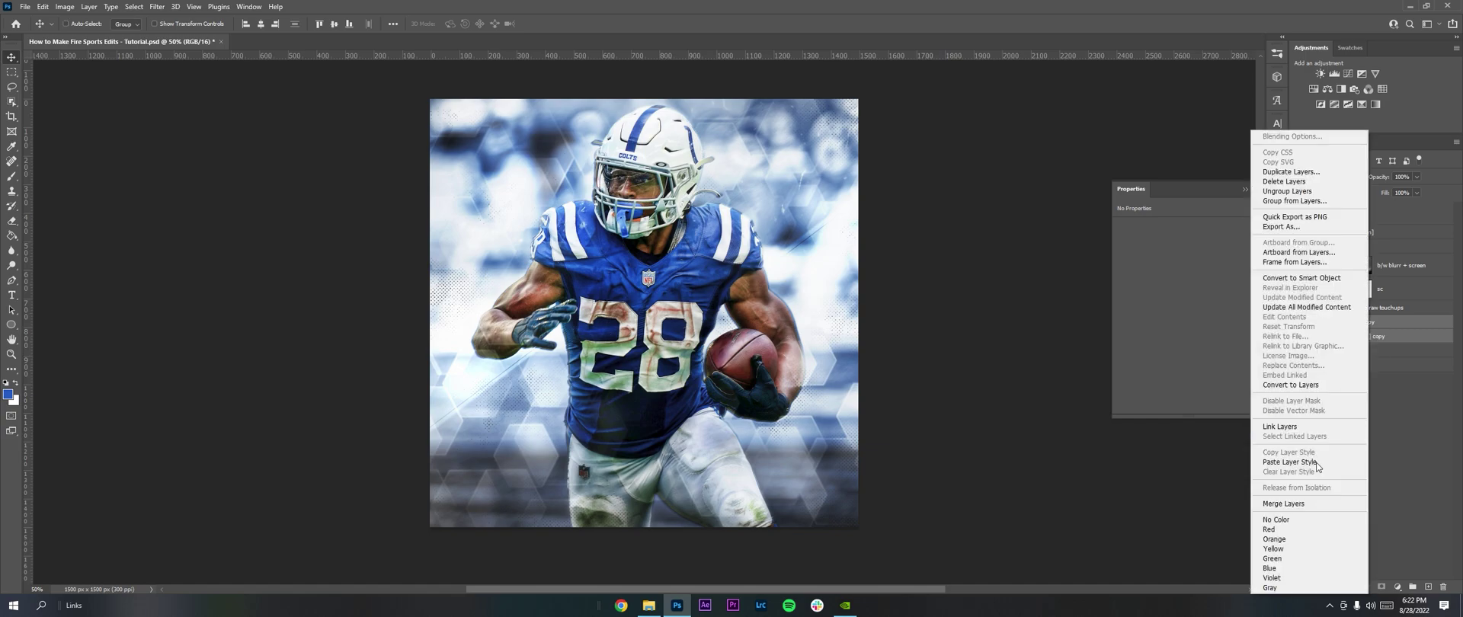
click(1296, 504)
key(ctrl+t)
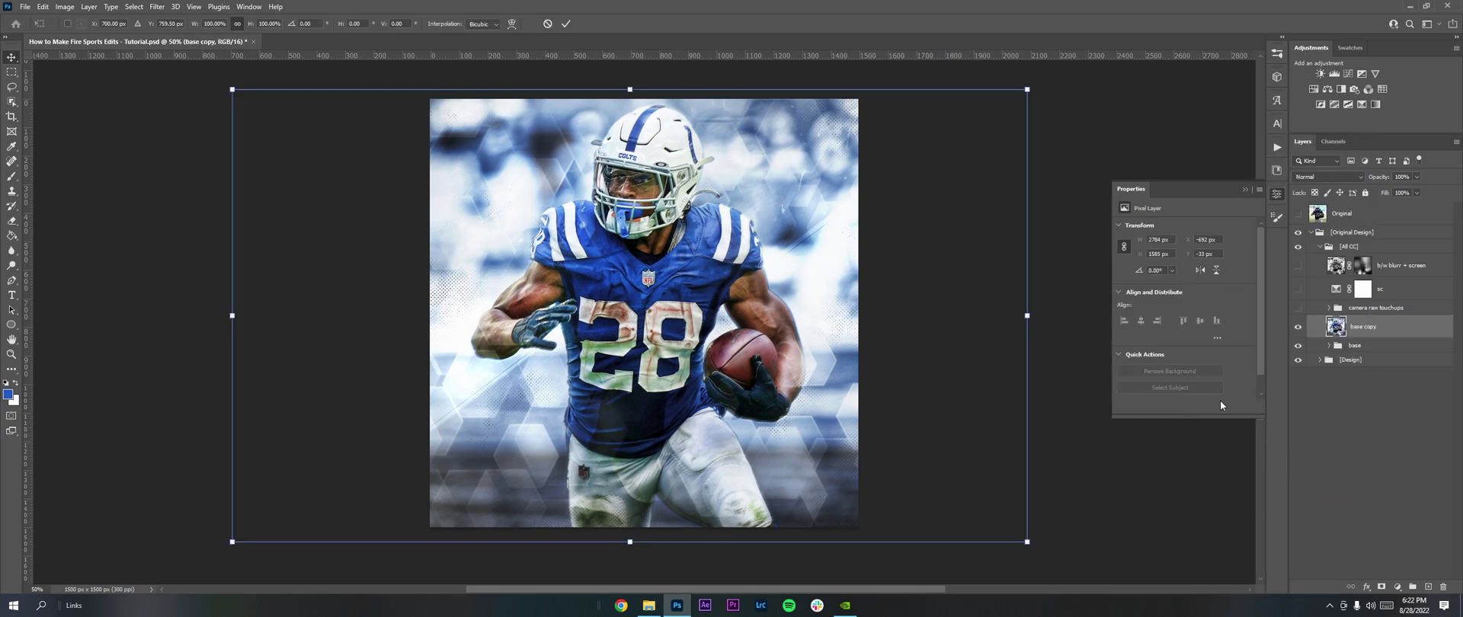
key(Return)
Select the whole canvas area with the Rectangular Marquee and copy it from the merged layer onto a new layer.
click(11, 72)
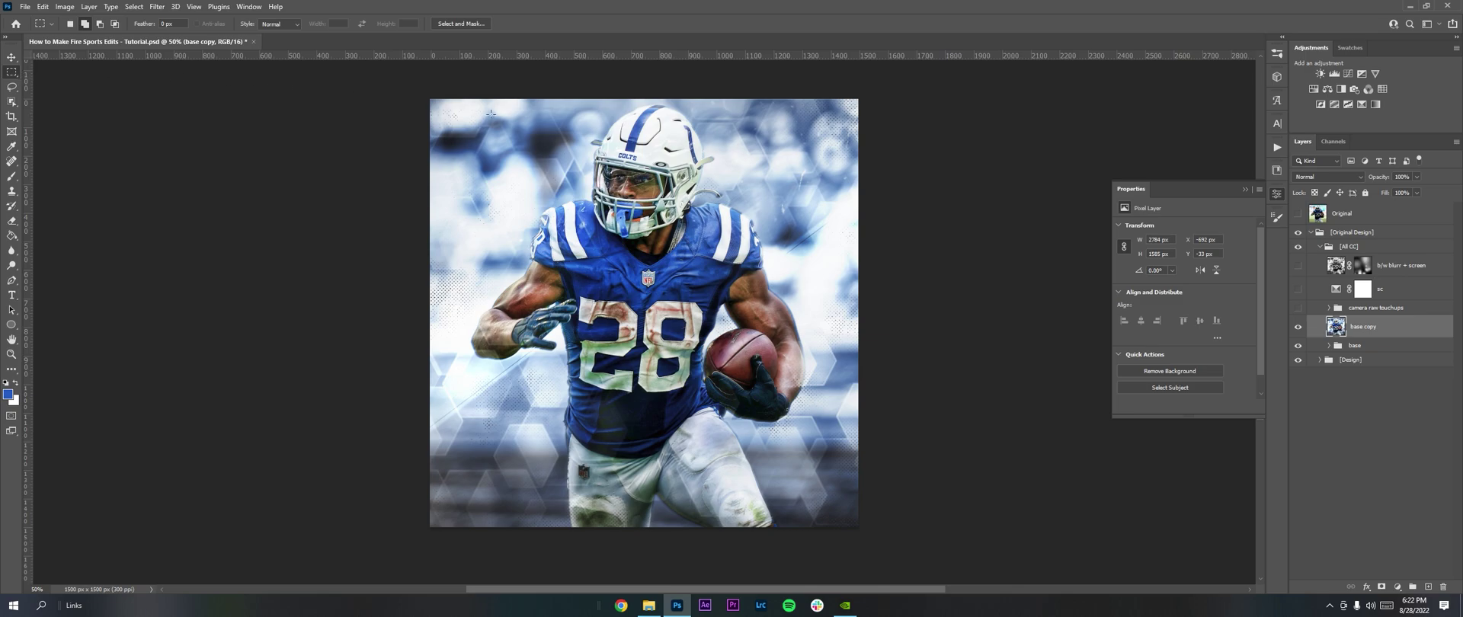
drag(395, 76, 1090, 572)
scroll(920, 340, up, 1)
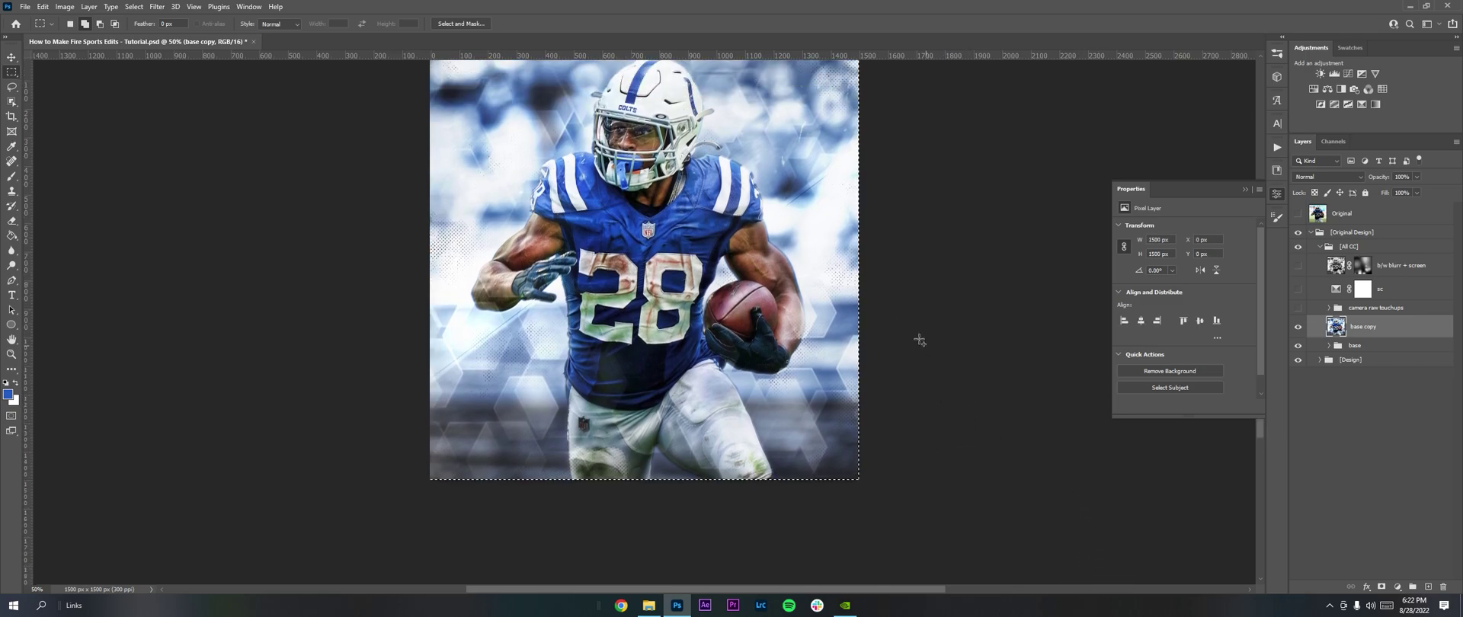
right_click(920, 341)
click(920, 336)
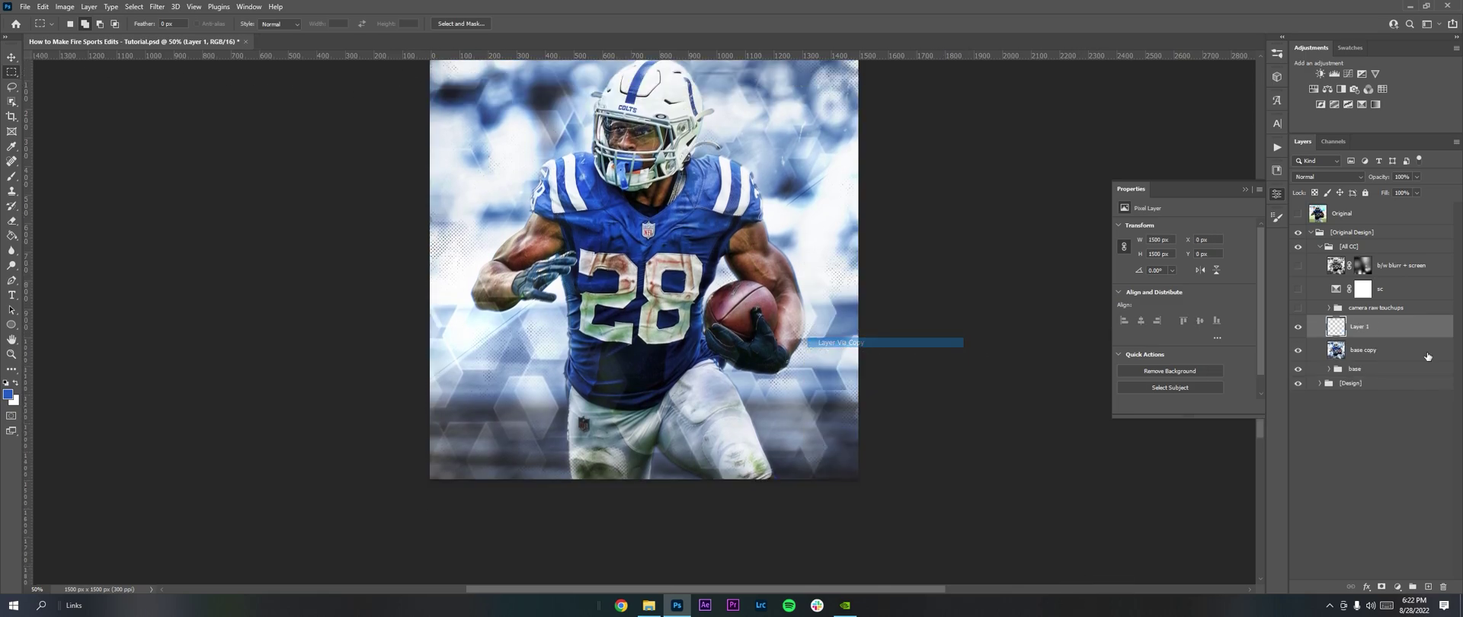
Remove the oversized base copy layer and rename the canvas-sized layer base.
click(1363, 333)
text(bas)
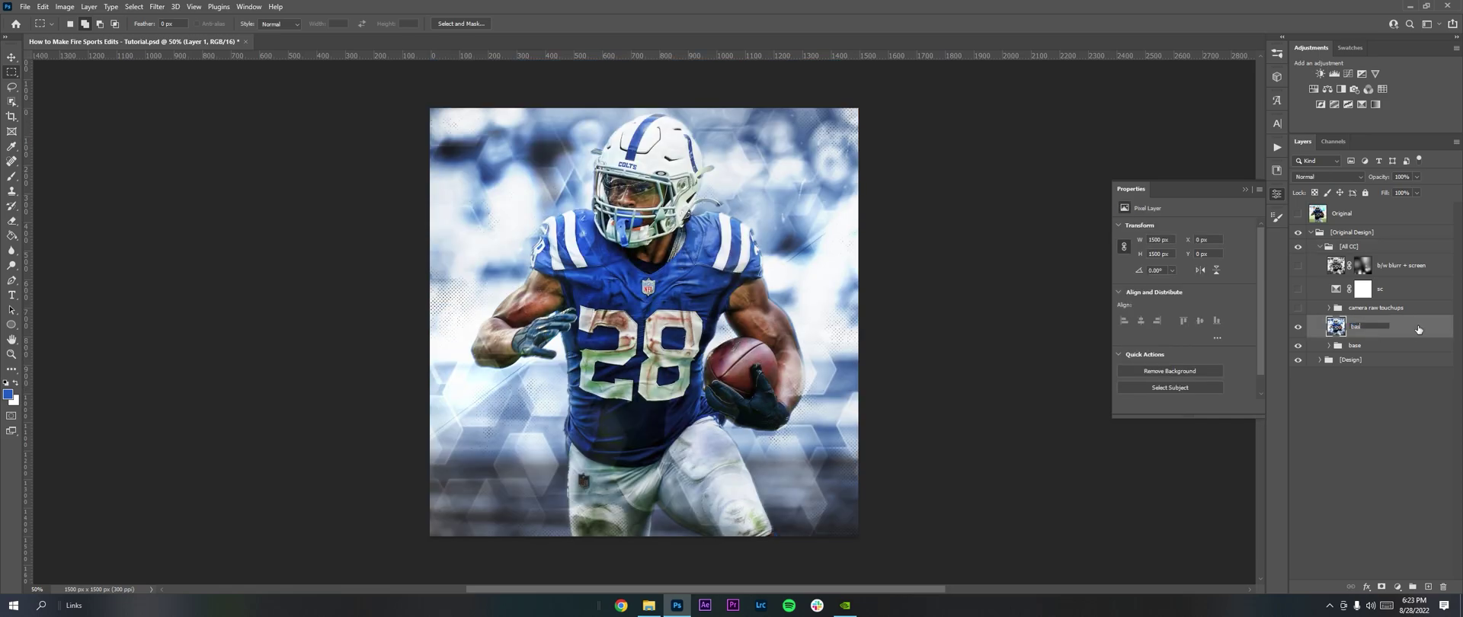
text(e)
key(Return)
click(12, 58)
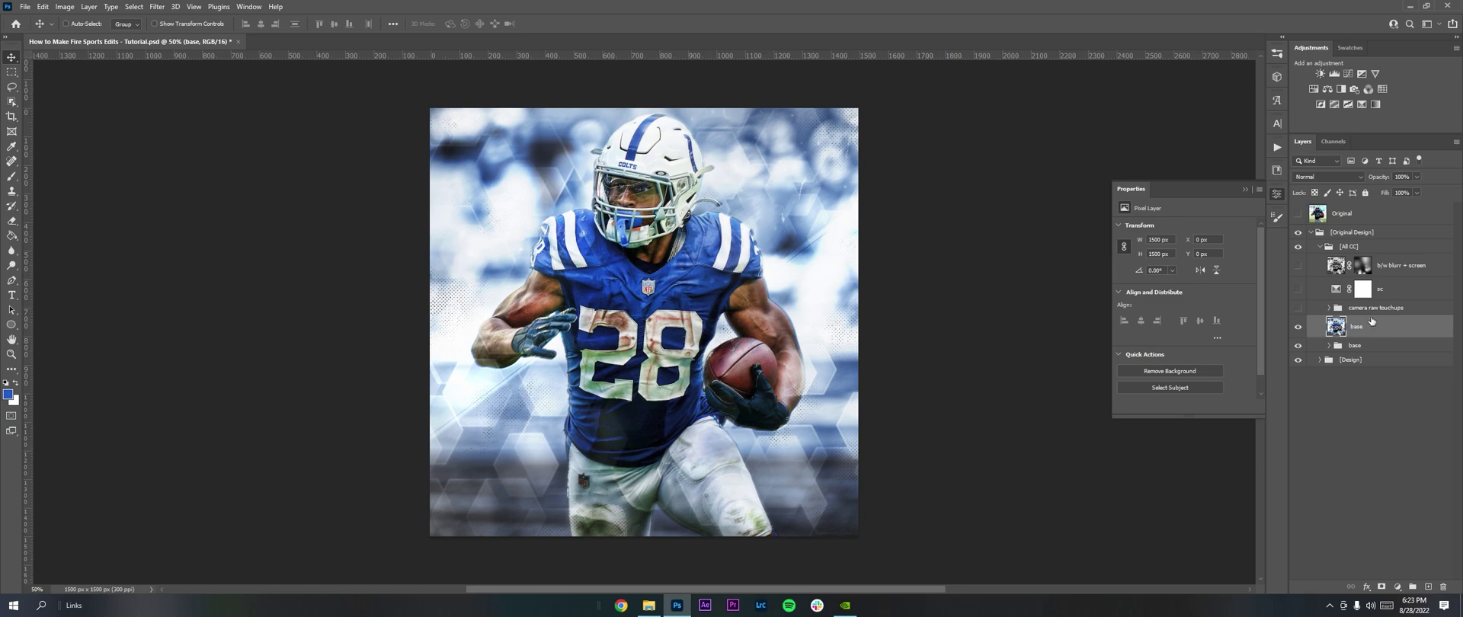
Expand the camera raw touchups group and undo the creation of the merged base layer.
click(1329, 308)
scroll(1081, 372, up, 2)
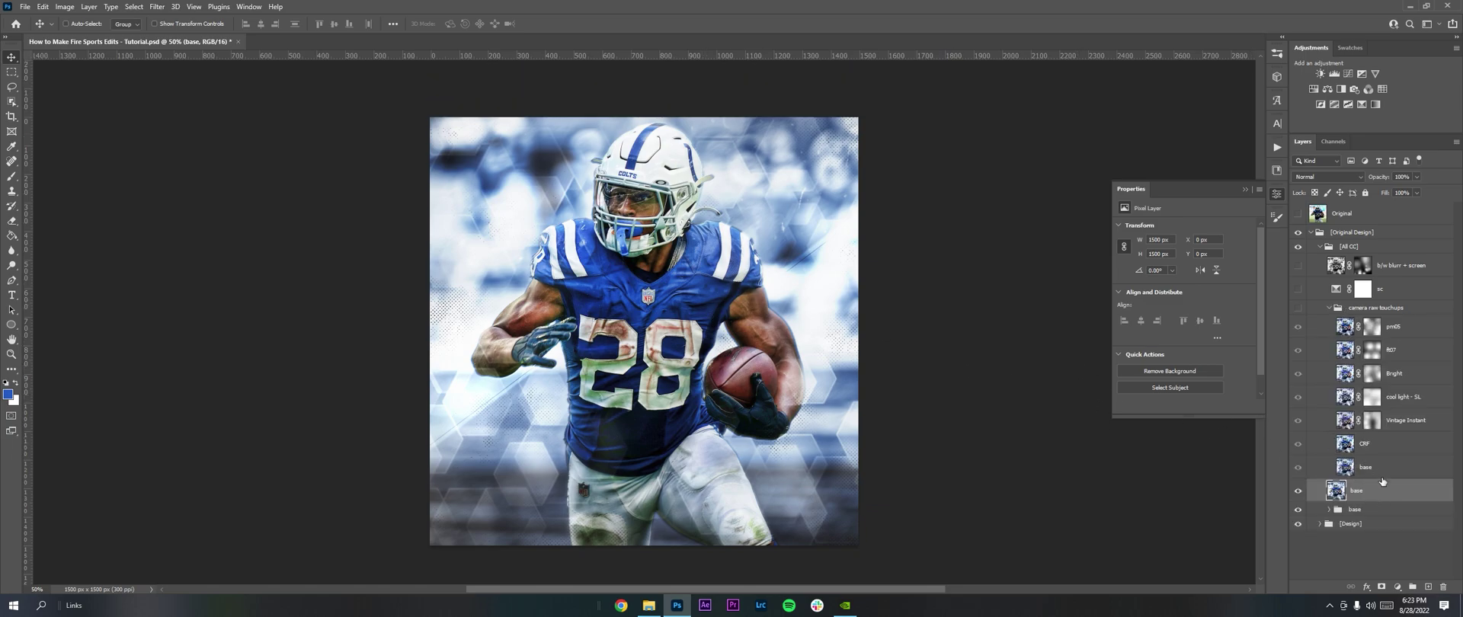
key(ctrl+z)
Show the camera raw touchups group and hide all of its layers above CRF.
click(1298, 307)
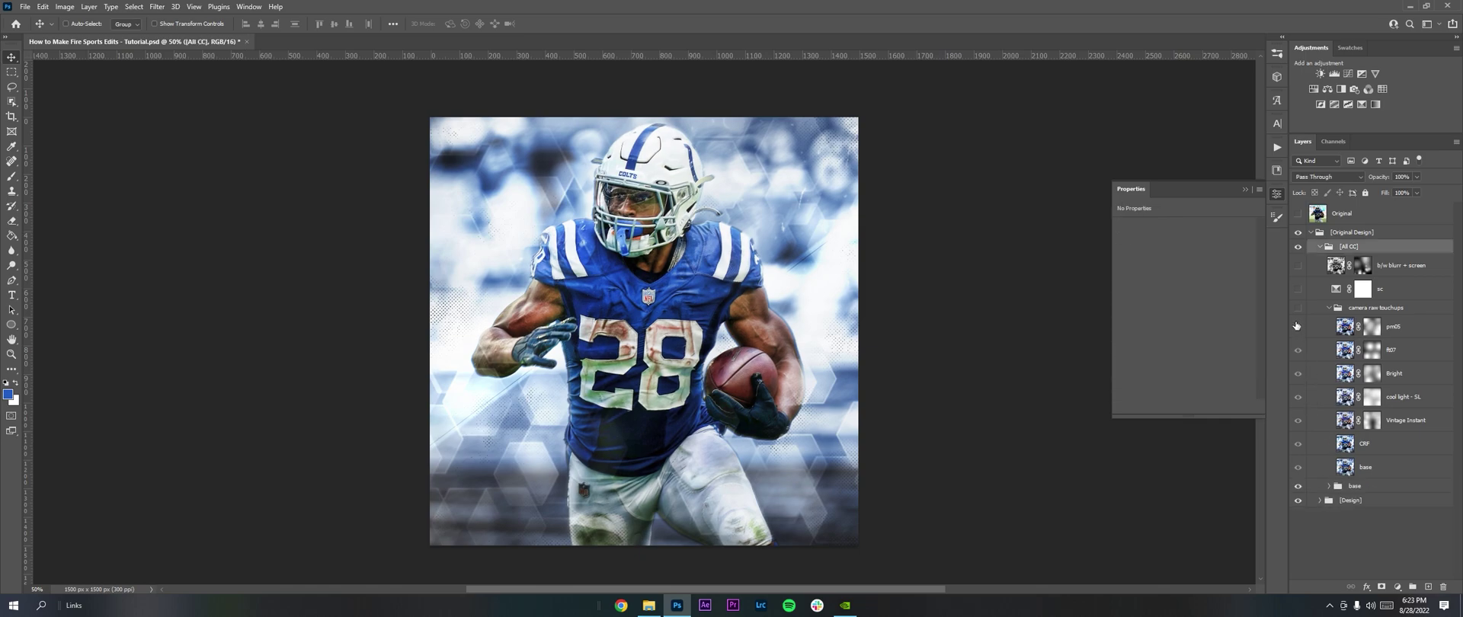
drag(1298, 326, 1303, 426)
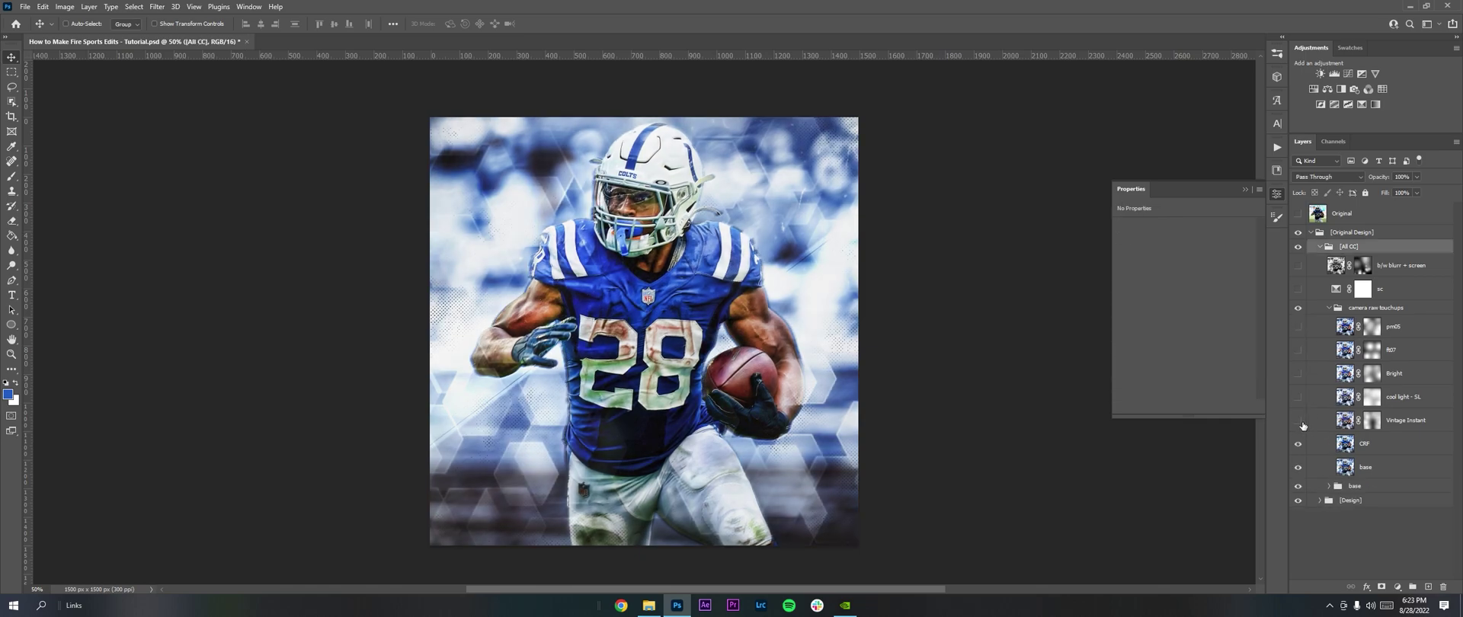
Duplicate the CRF and base layers in the camera raw touchups group and merge the copies into one layer.
click(1377, 445)
shift+click(1383, 468)
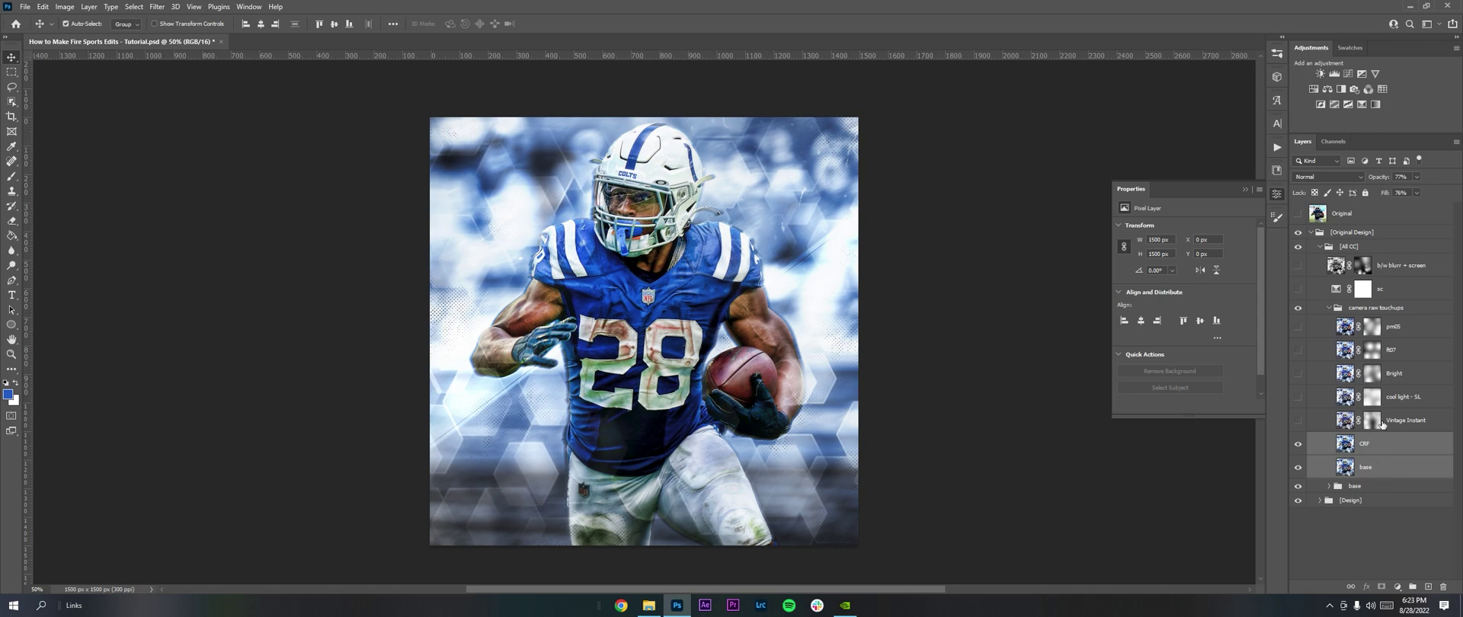
click(1362, 310)
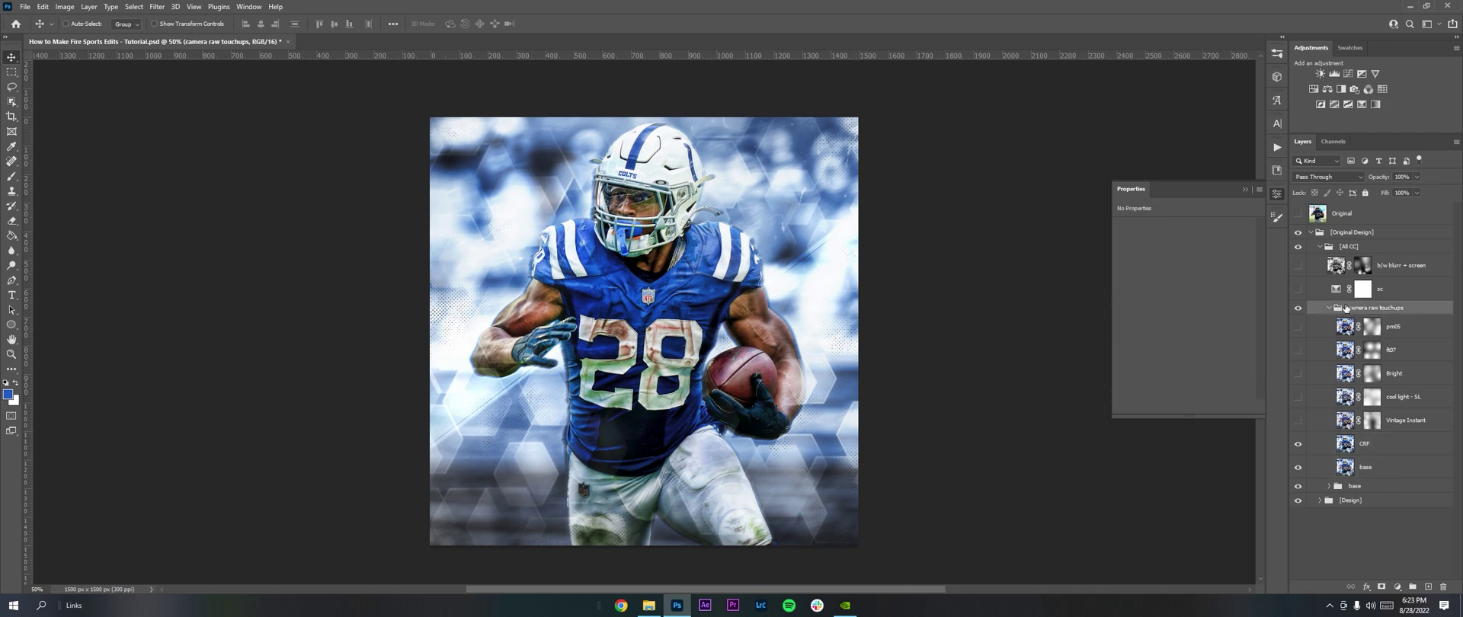
click(1372, 444)
key(ctrl+j)
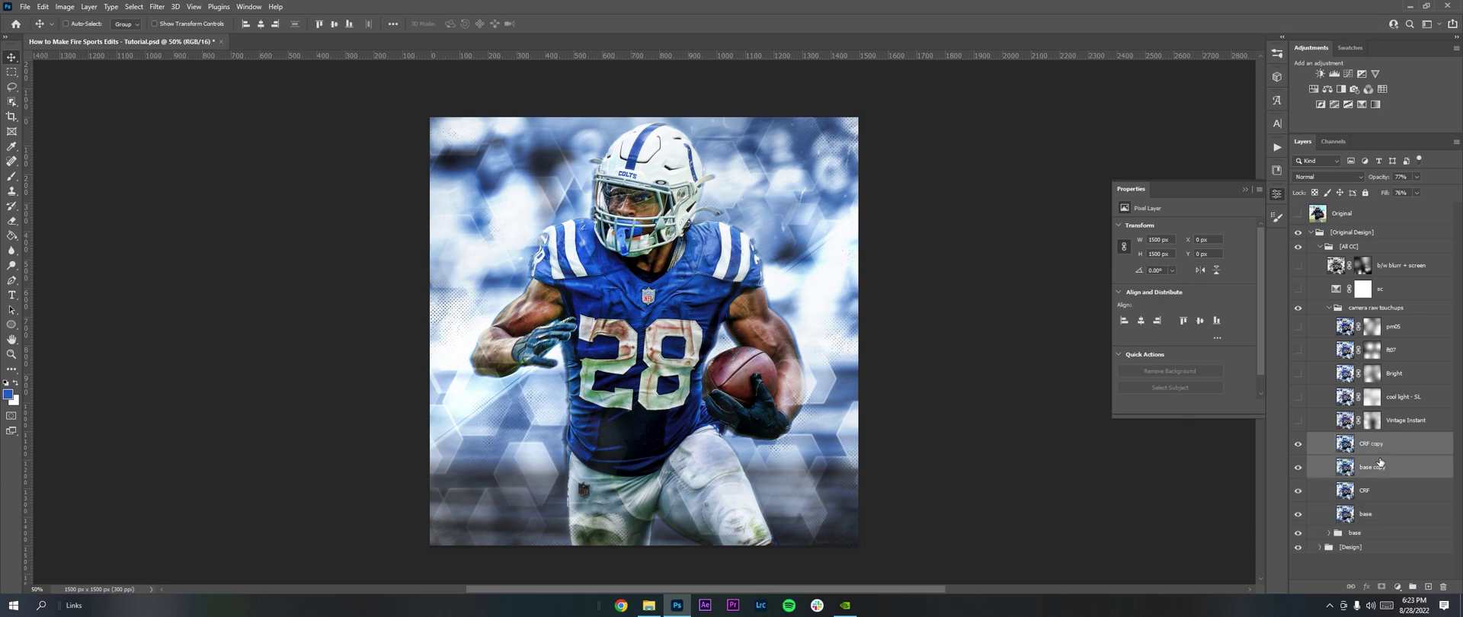
right_click(1379, 455)
click(1309, 451)
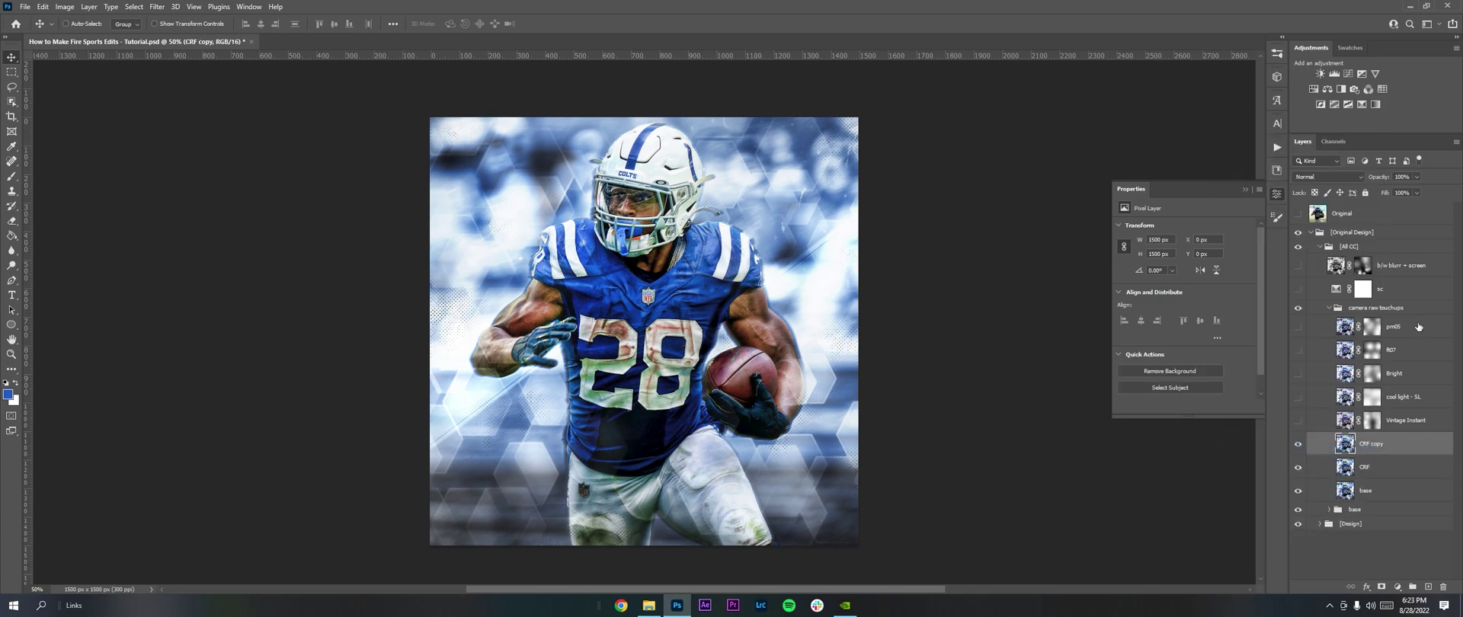
Preview the Color, Style: Futuristic and Portraits: Medium Skin presets in the Camera Raw Filter on CRF copy, and leave without applying any.
click(157, 7)
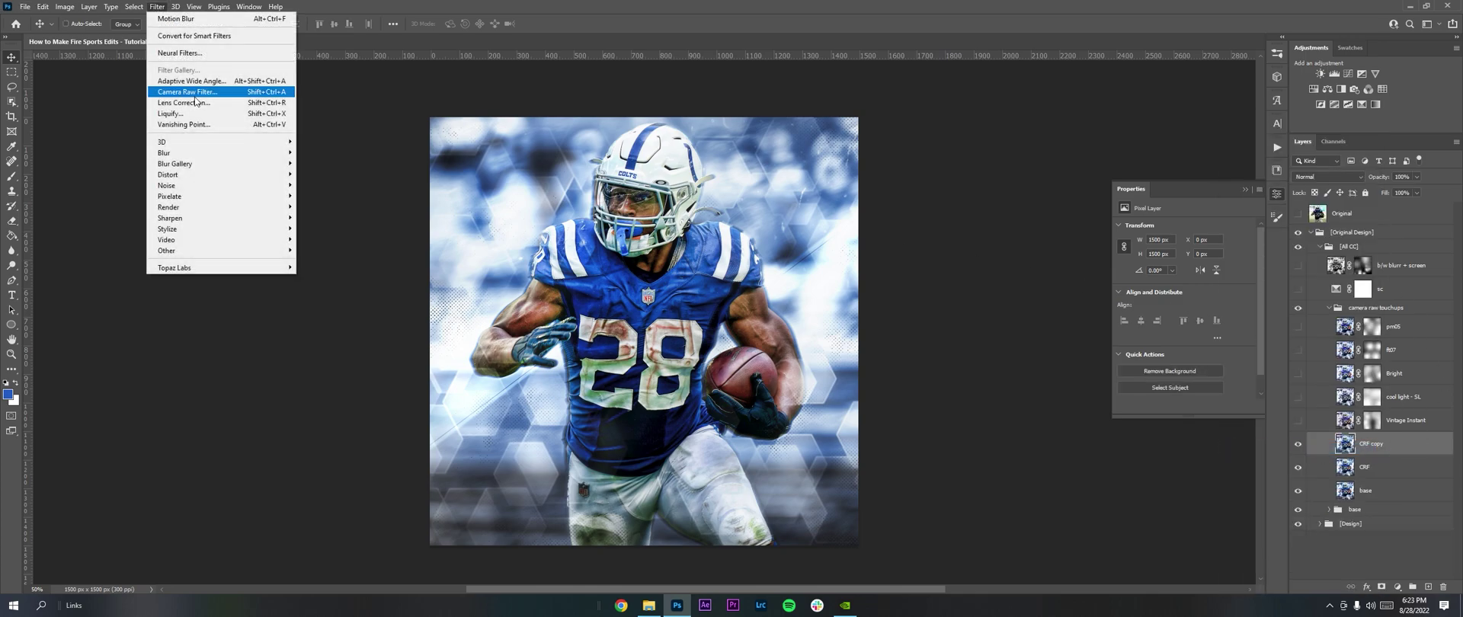
click(188, 91)
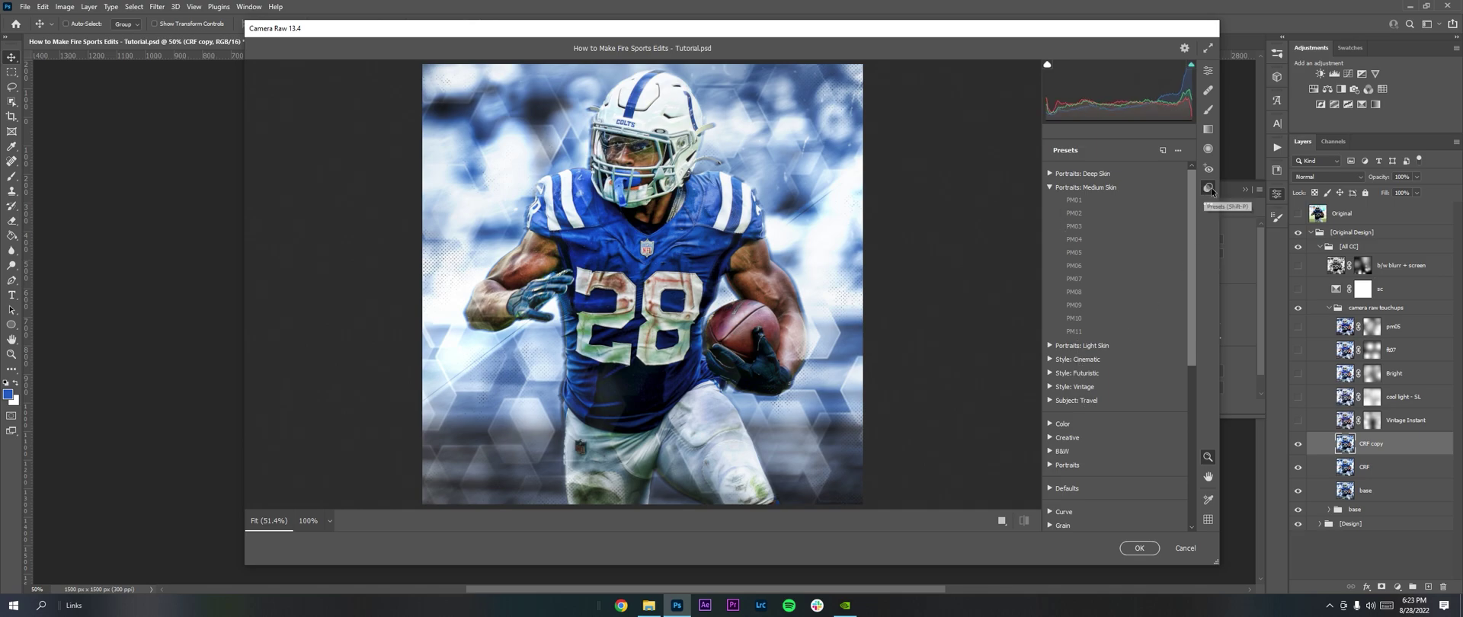
scroll(1075, 450, down, 1)
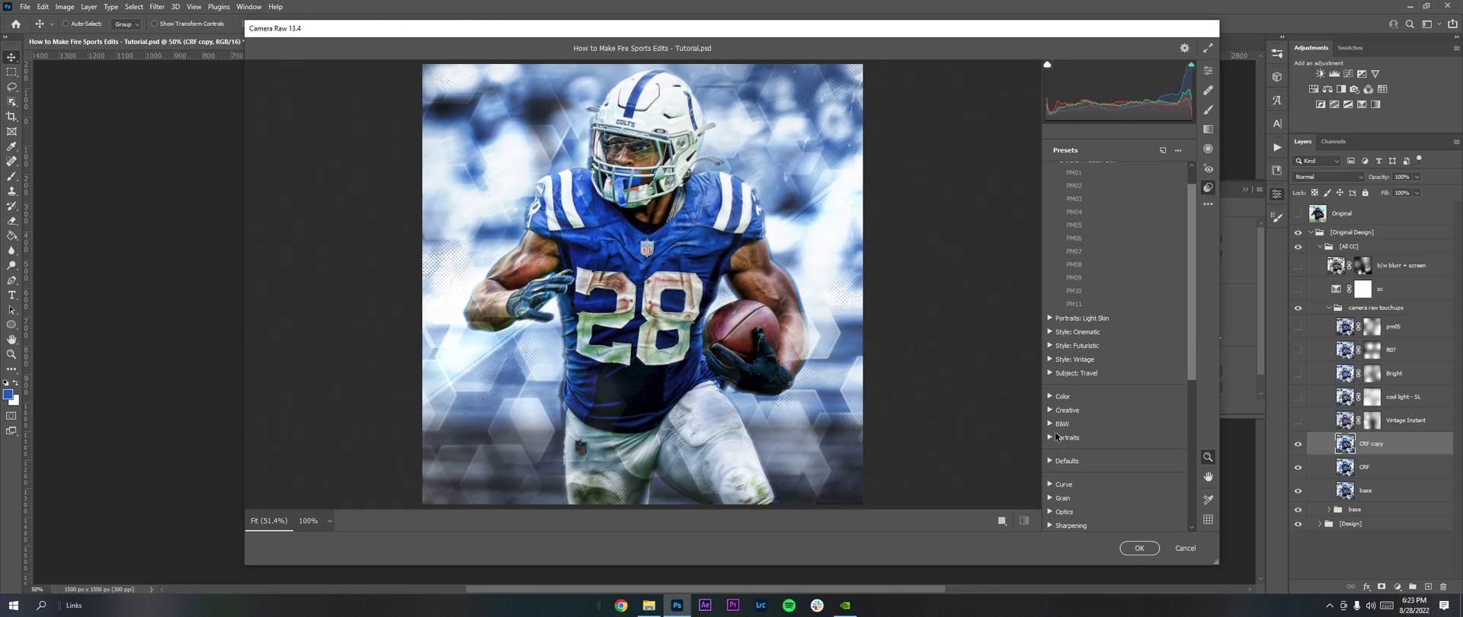
click(1050, 410)
scroll(1052, 412, down, 2)
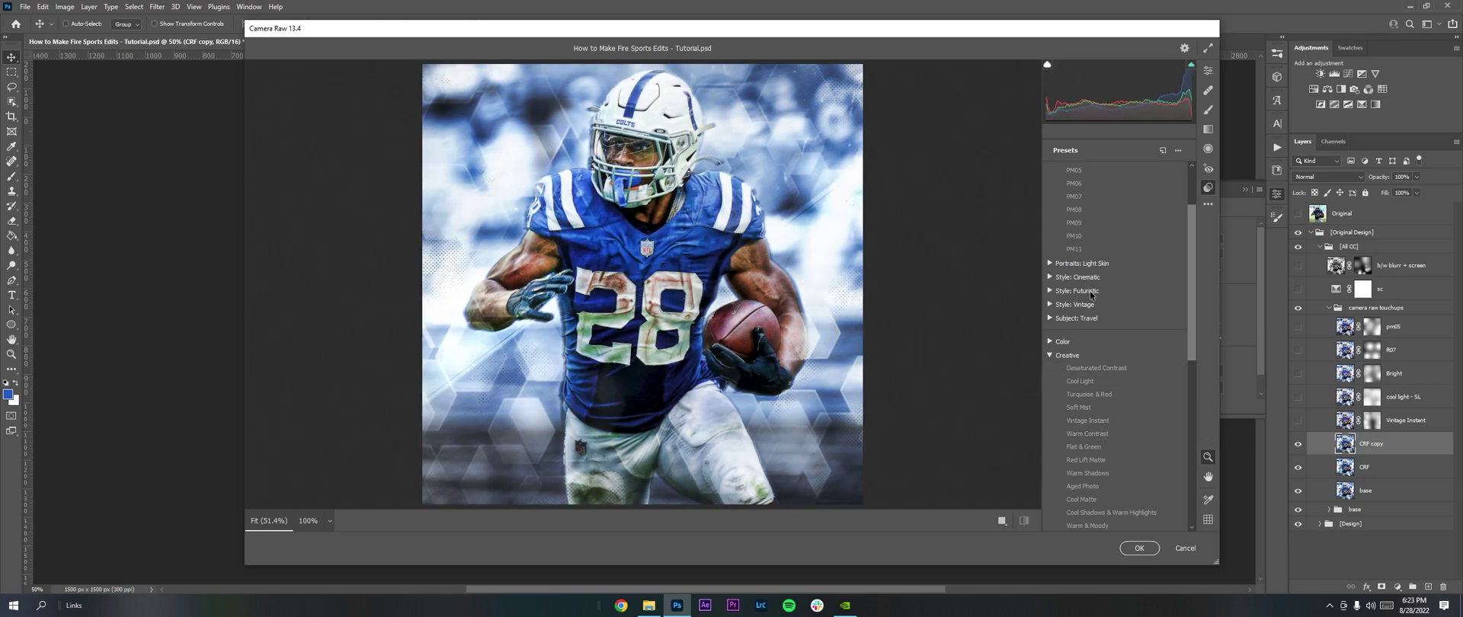
click(1063, 341)
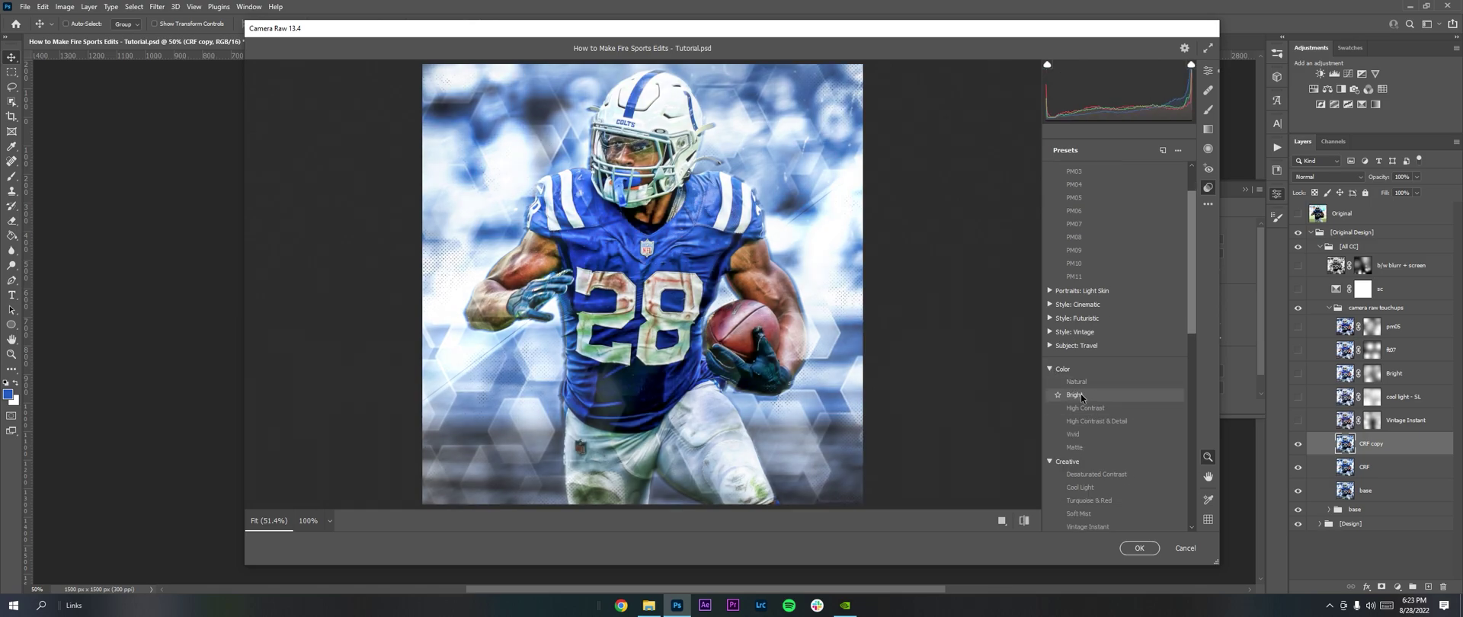
scroll(1097, 313, up, 1)
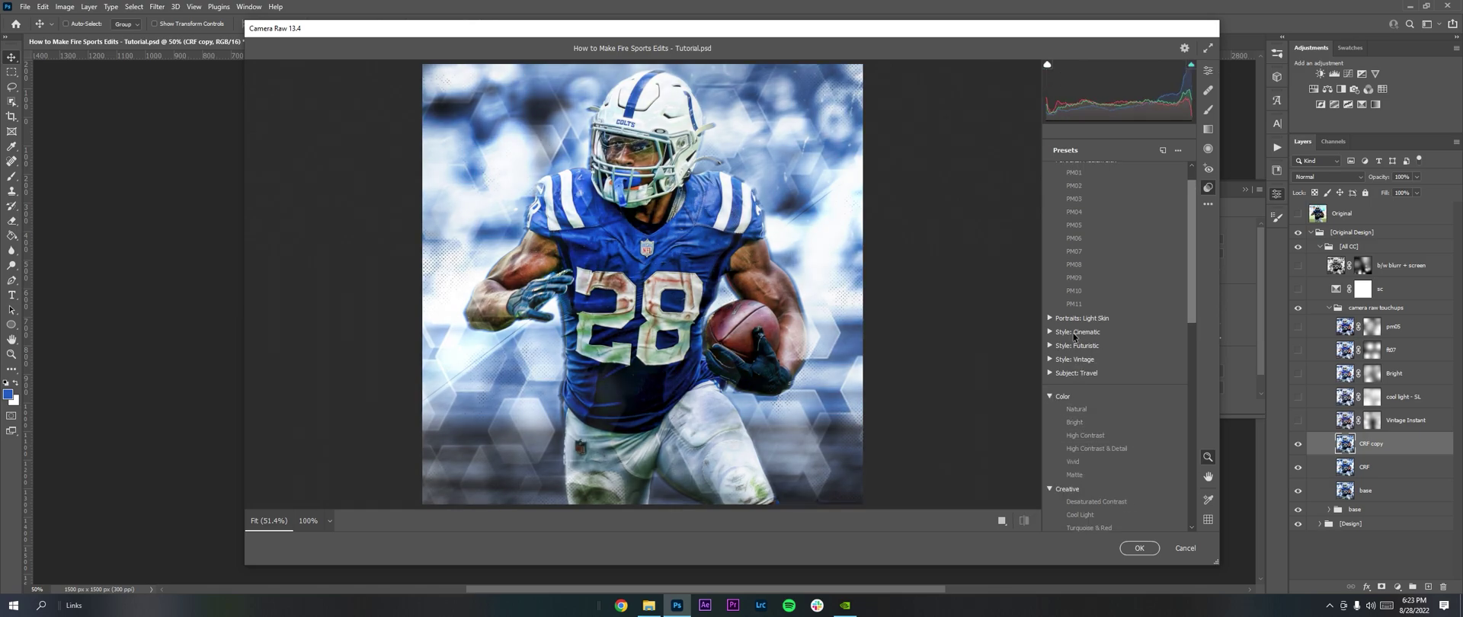
click(1051, 347)
scroll(1084, 400, down, 1)
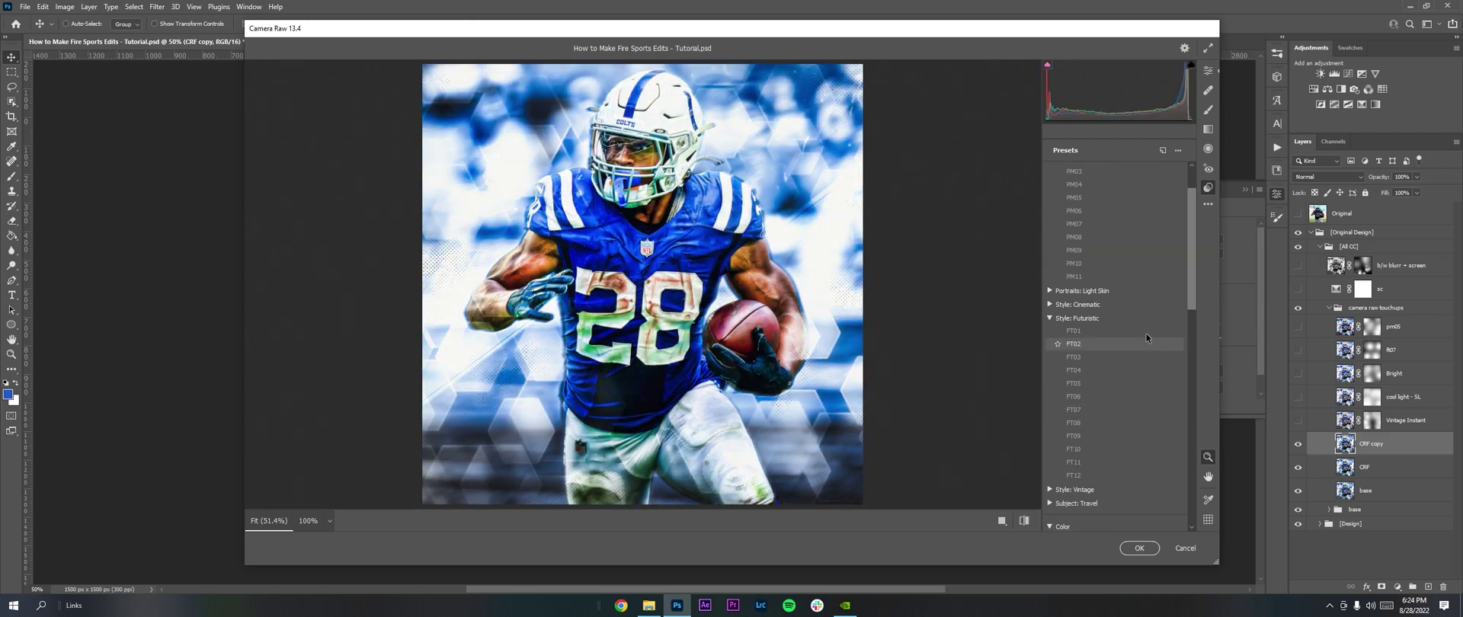
scroll(1087, 236, up, 2)
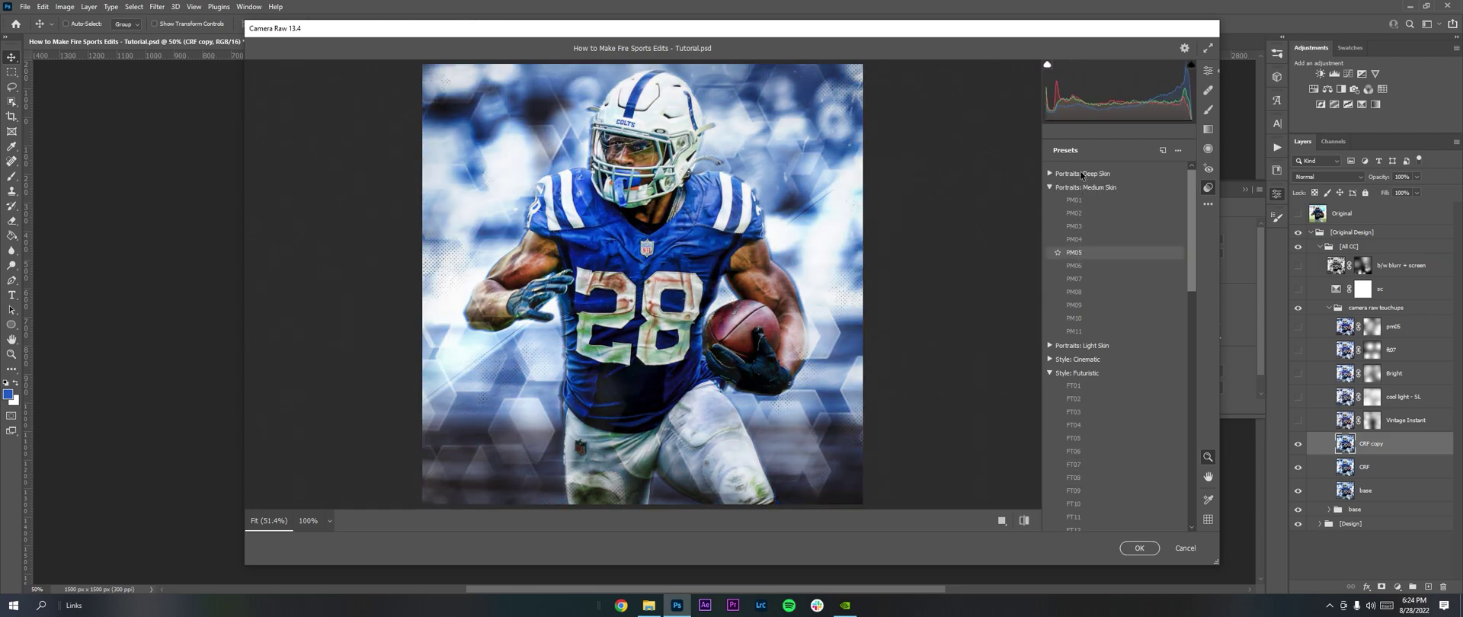
click(1185, 548)
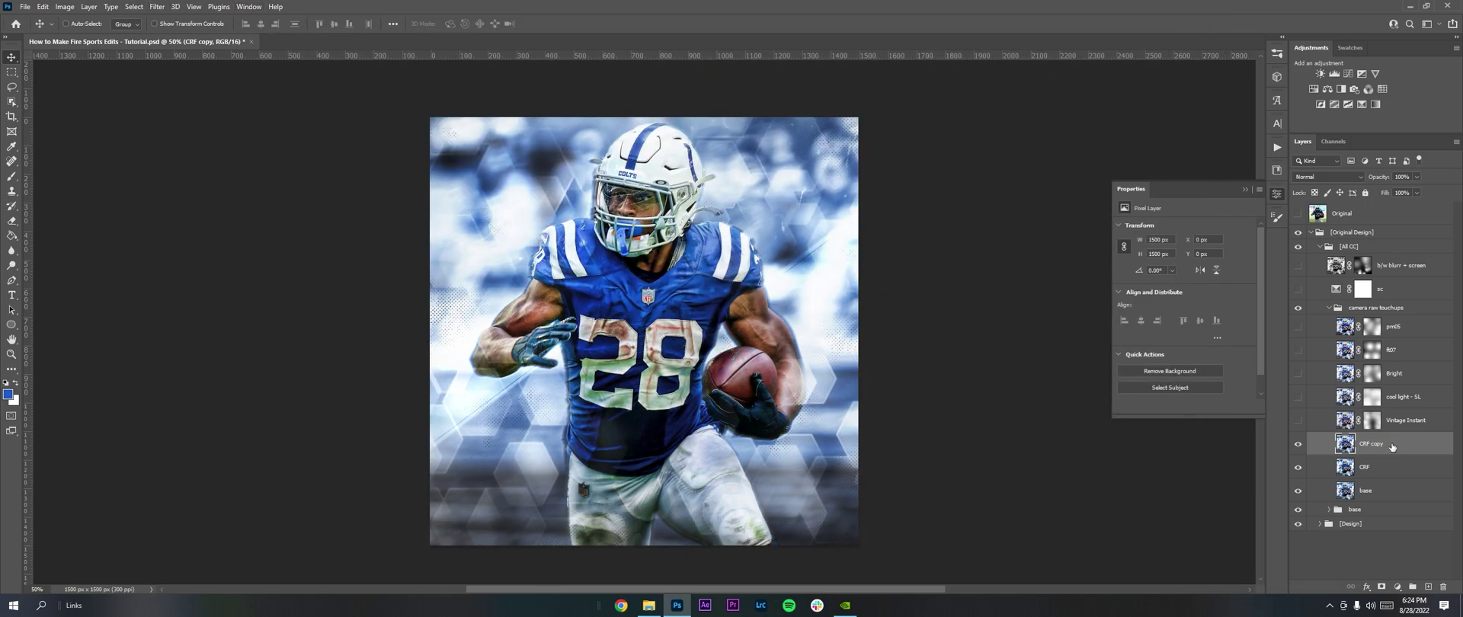
Delete the CRF copy layer and show all the hidden touchup layers from Vintage Instant up to pm05.
key(Delete)
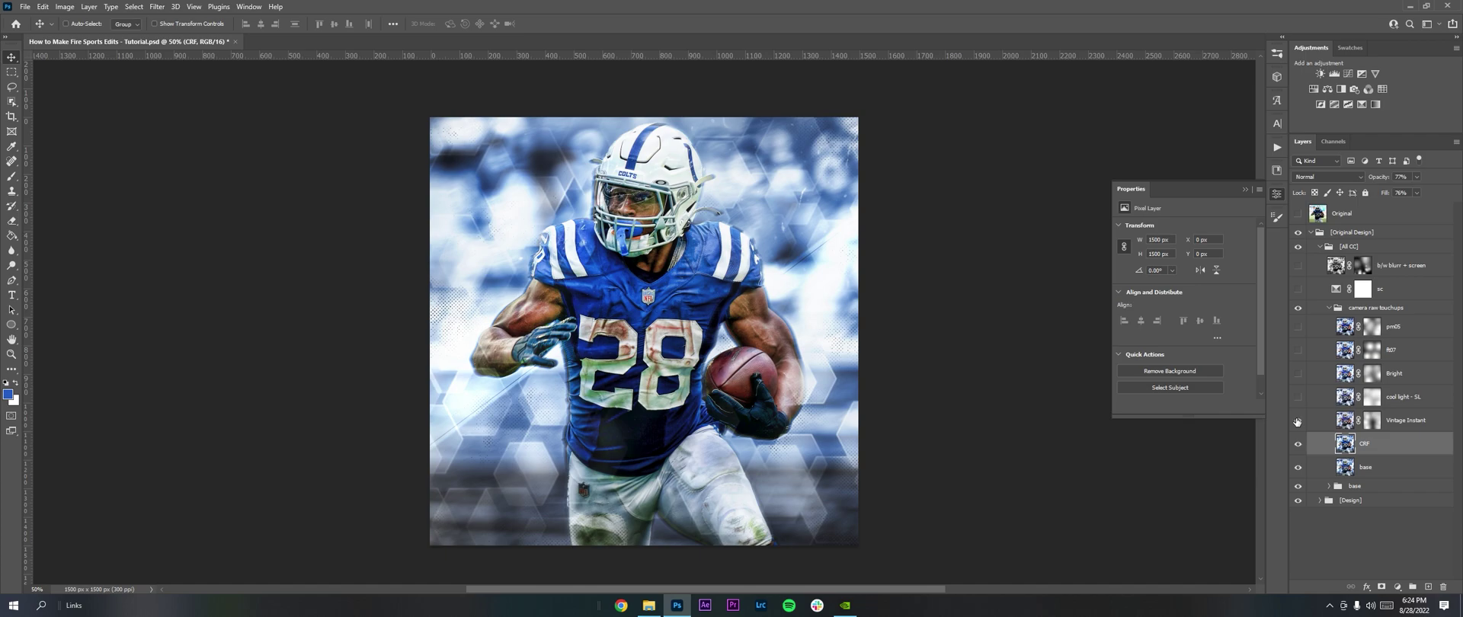
click(1422, 429)
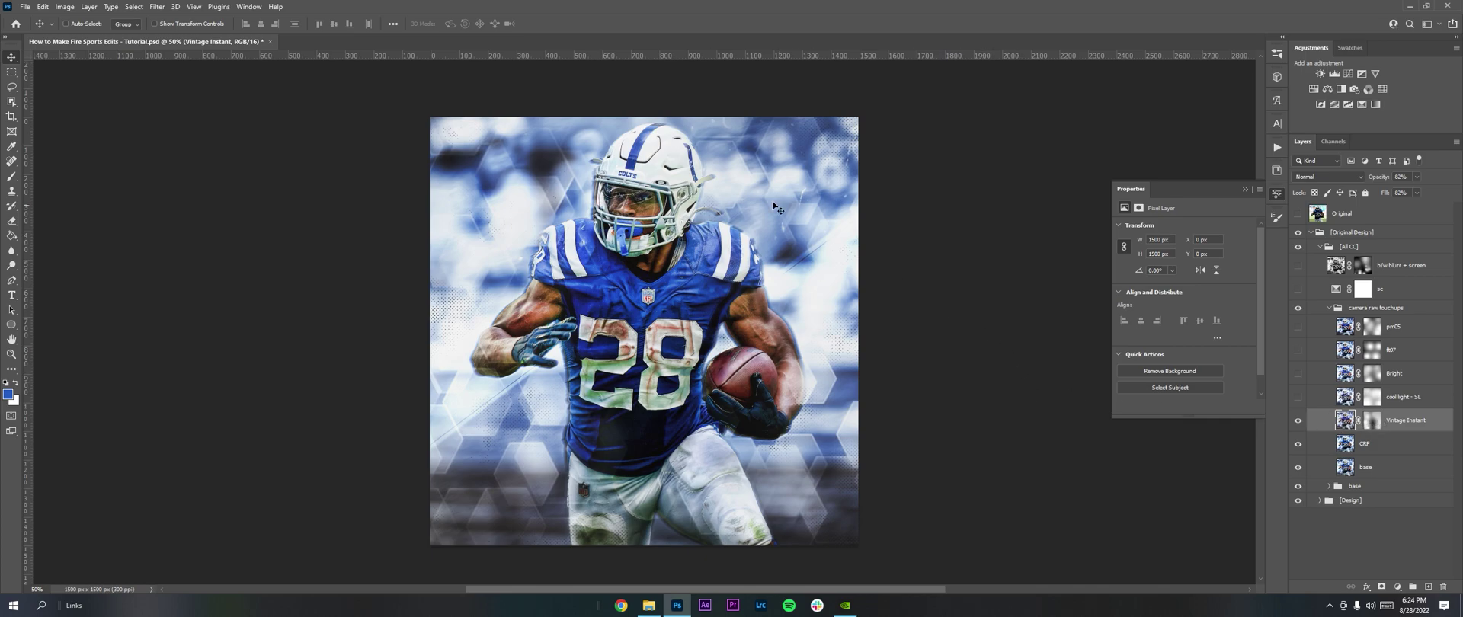
click(1298, 397)
click(1362, 400)
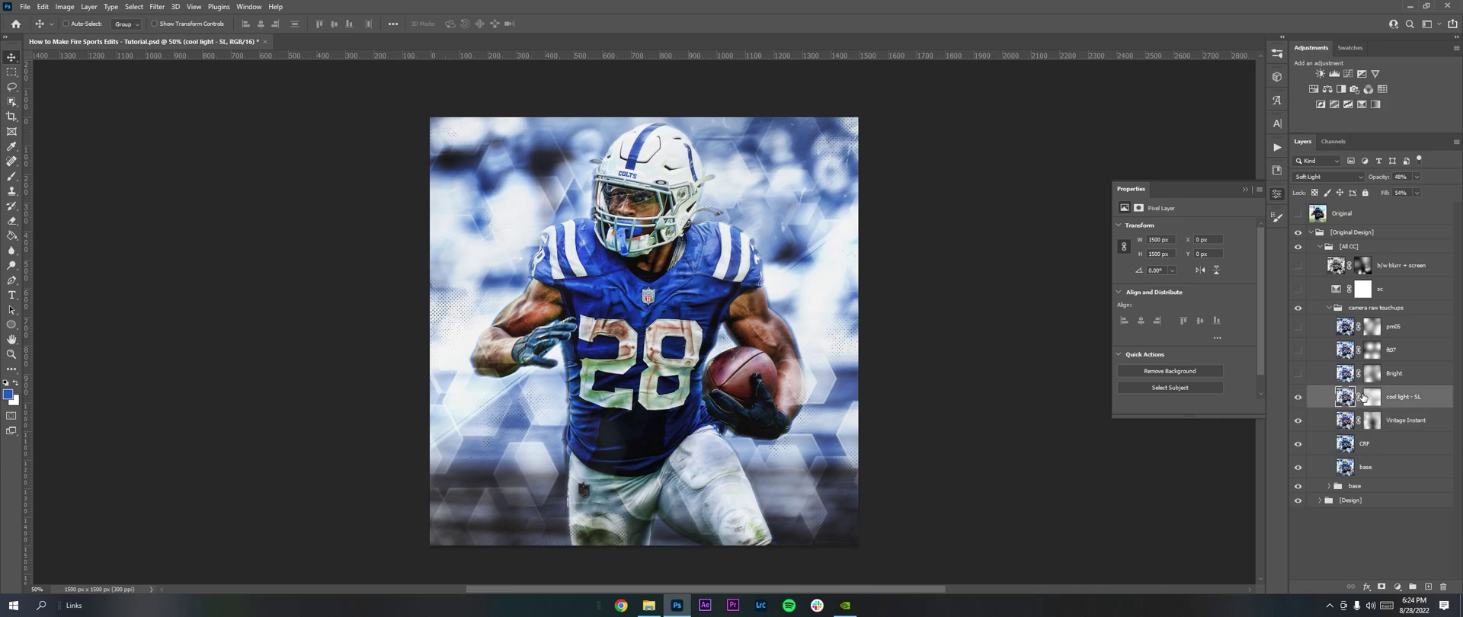
click(1299, 375)
click(1314, 372)
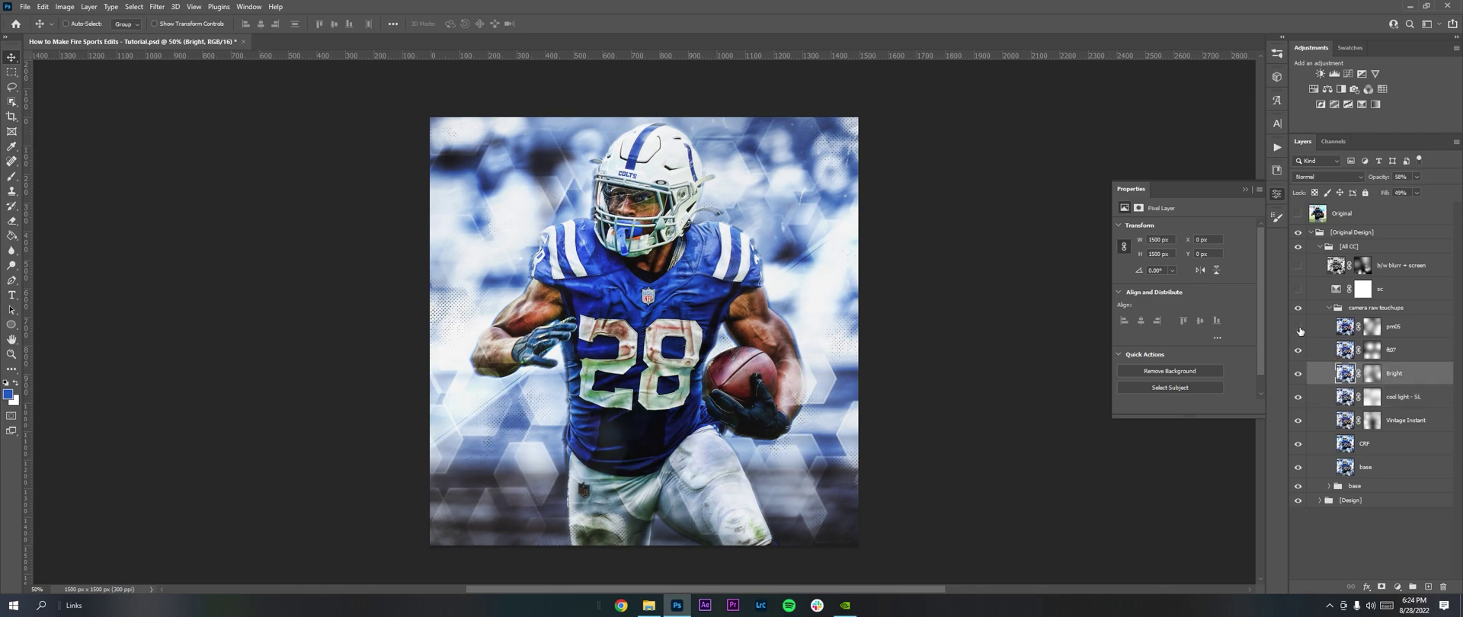
click(1299, 327)
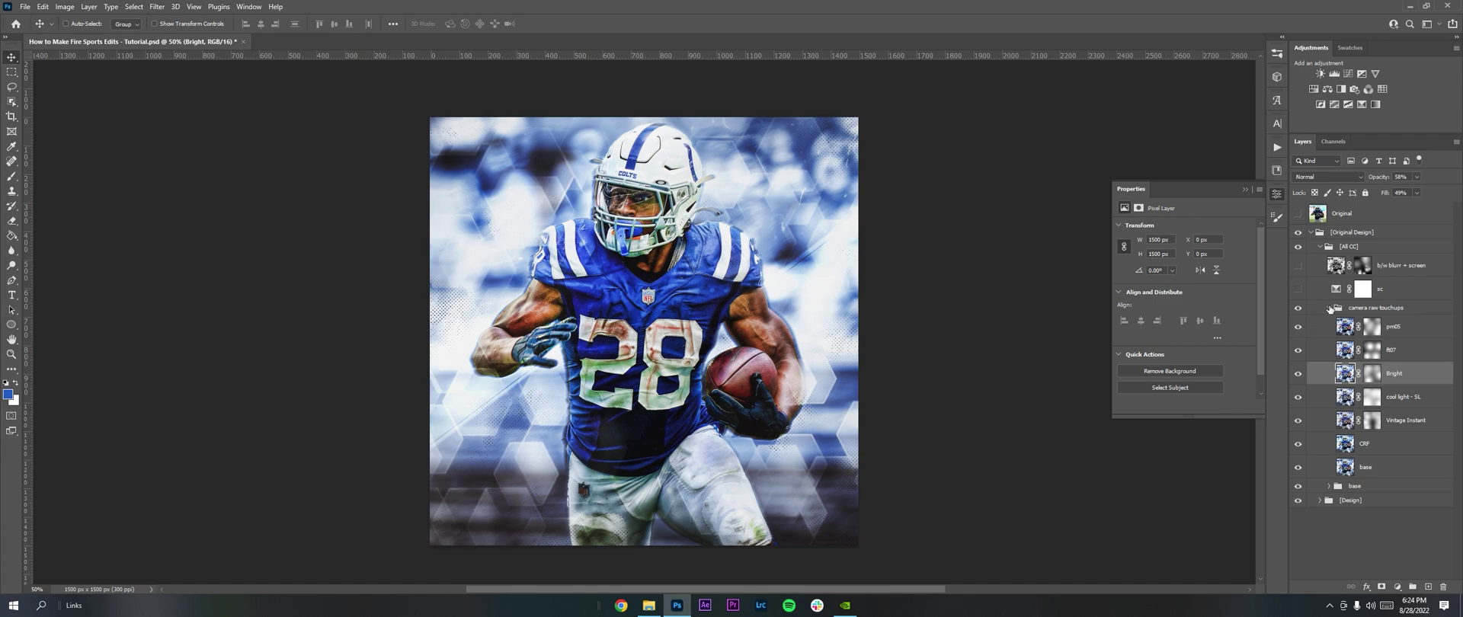
Compare the design with the camera raw touchups group hidden and shown, and collapse the group.
click(1327, 310)
click(1299, 309)
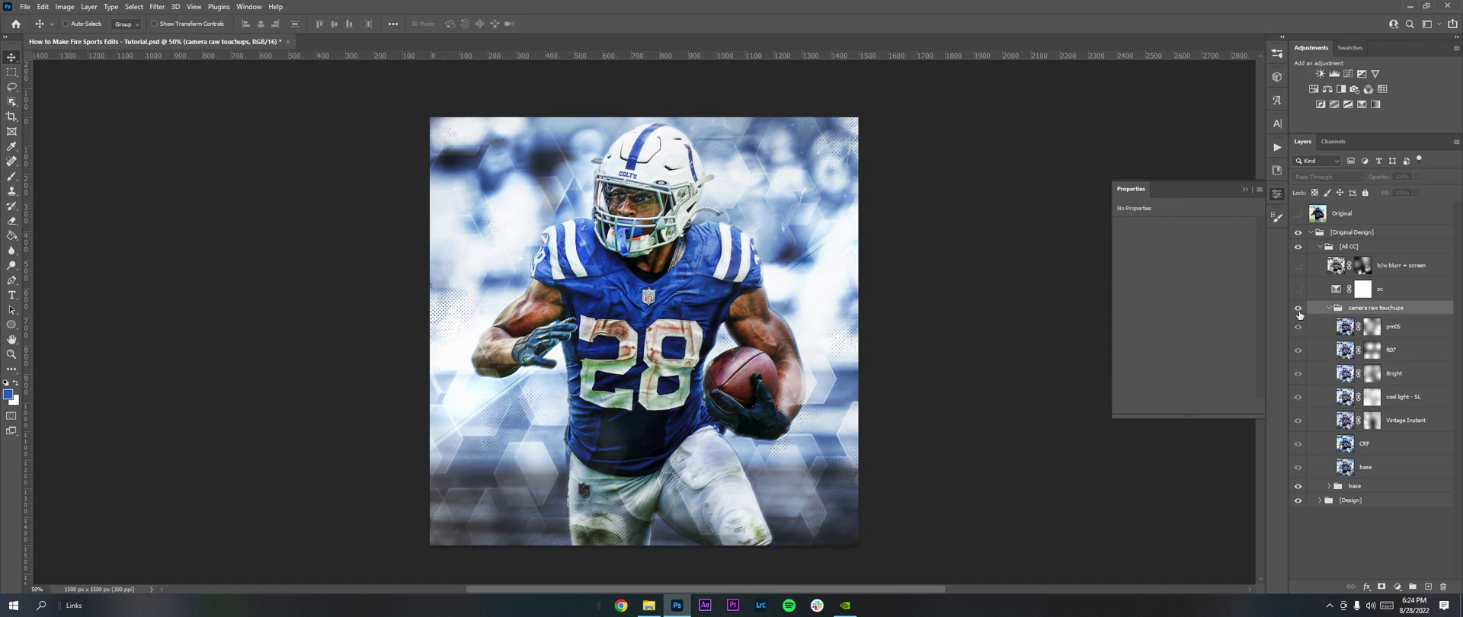
click(1299, 309)
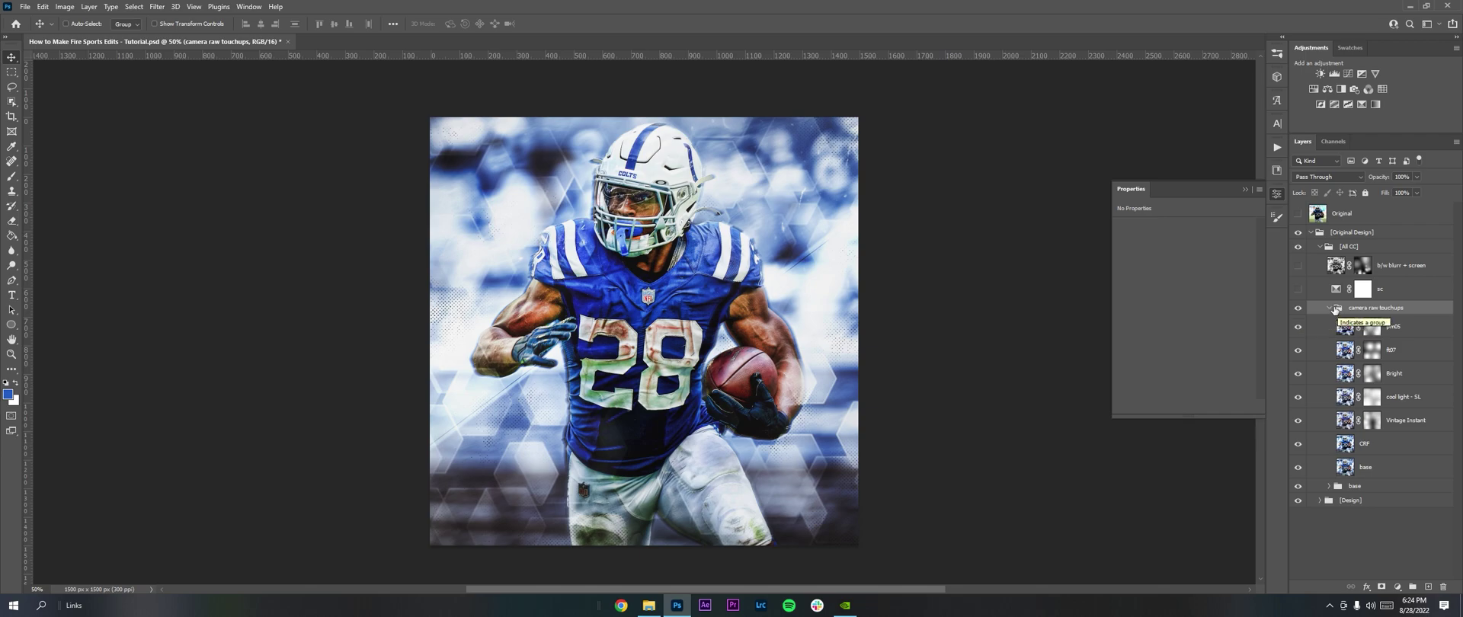
click(1329, 308)
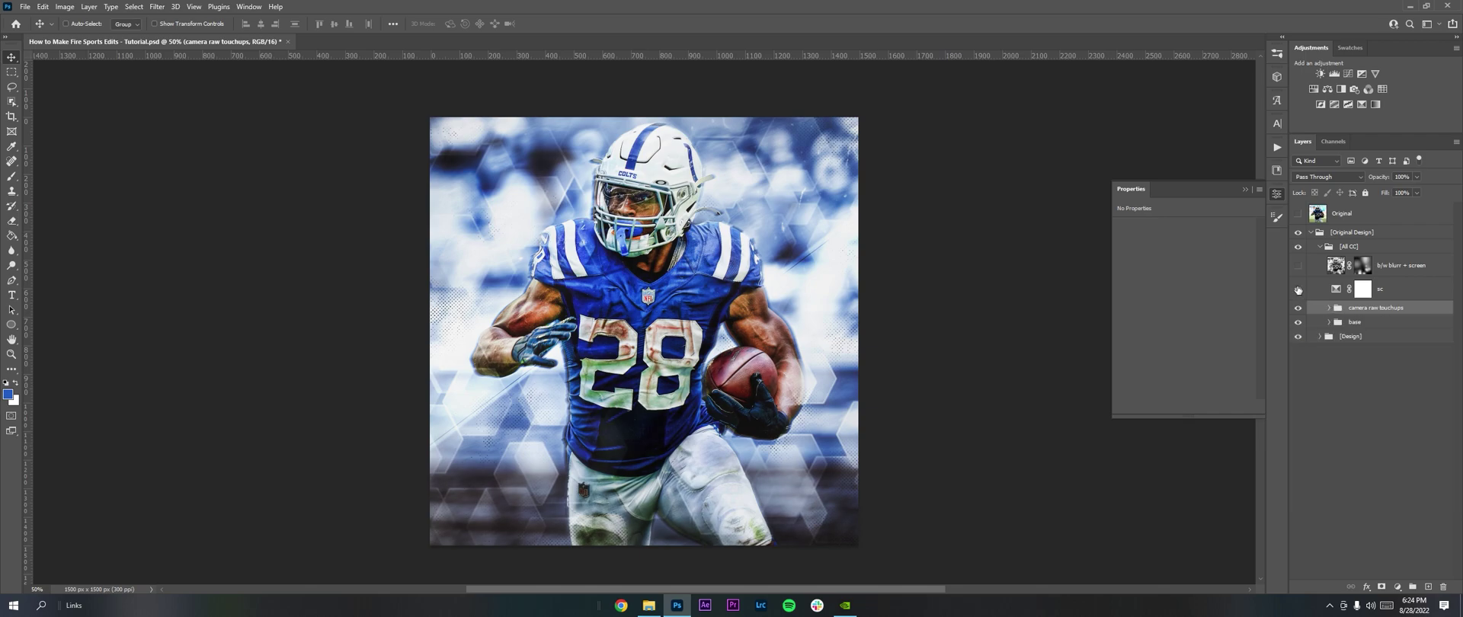
Show the sc adjustment layer and merge duplicates of it, the camera raw touchups group and the base group into one layer.
click(1422, 294)
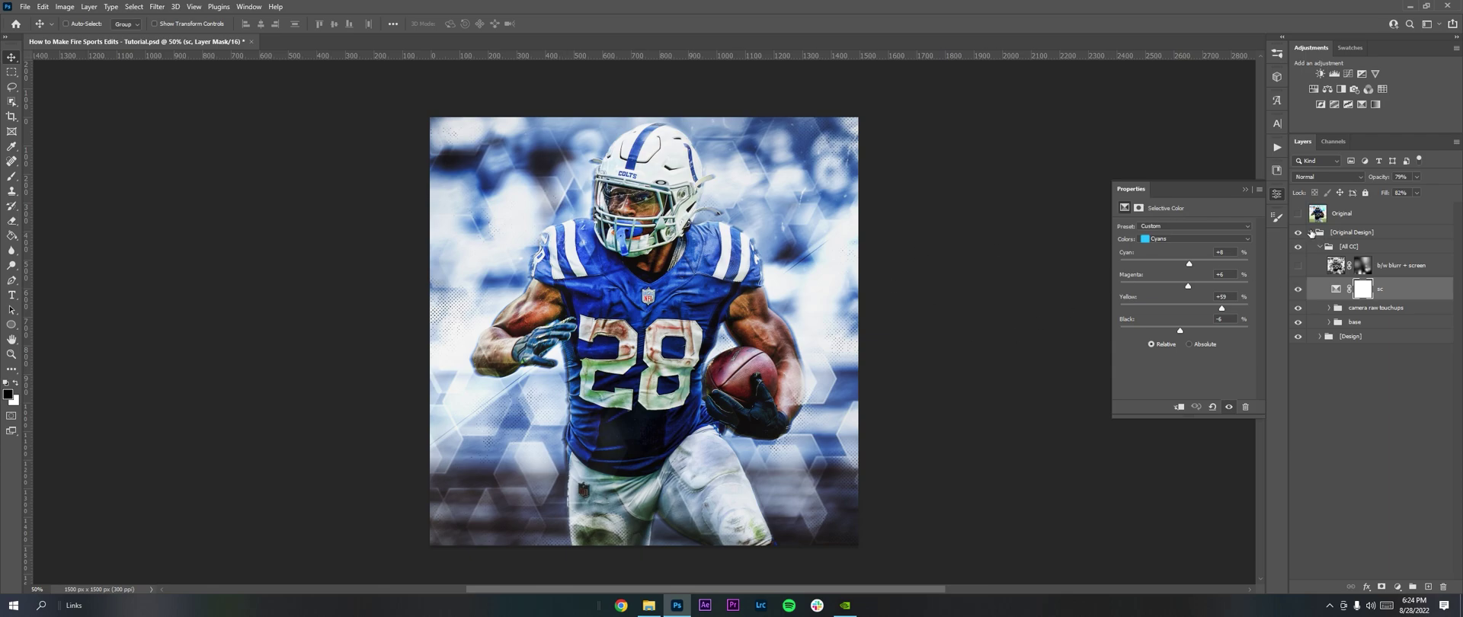
click(1401, 269)
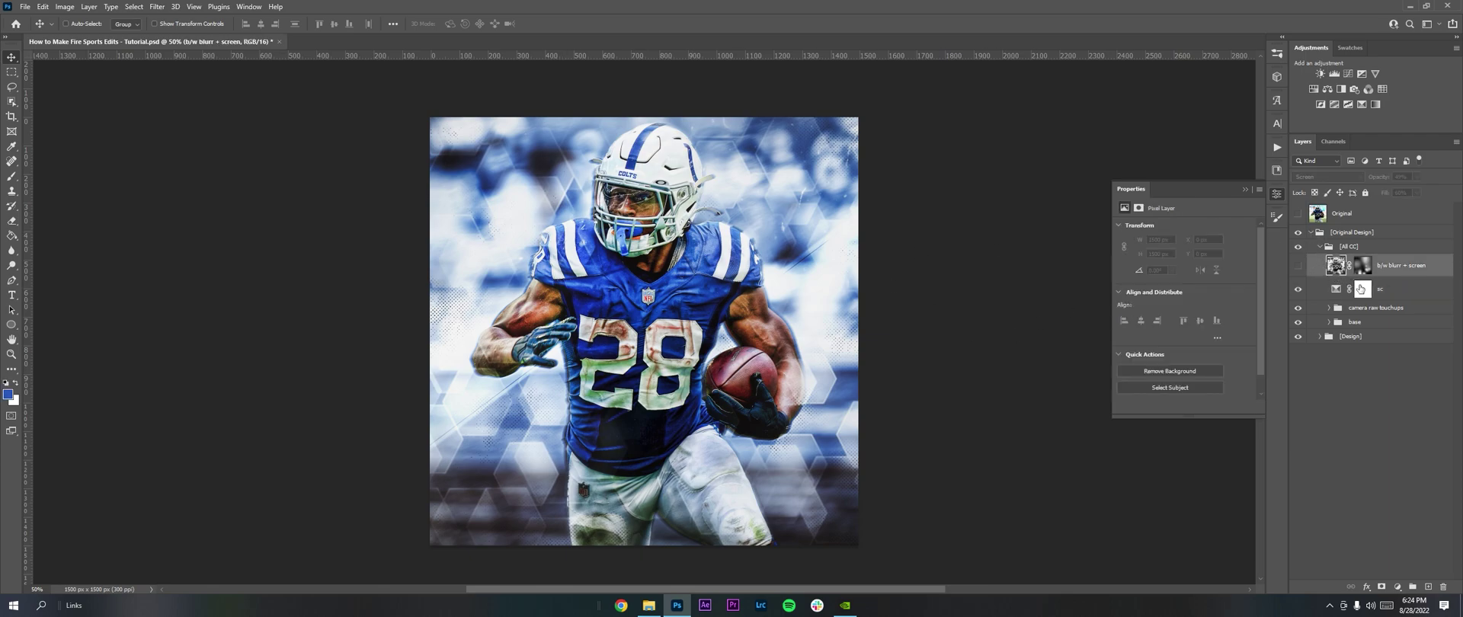
click(1362, 289)
ctrl+click(1376, 309)
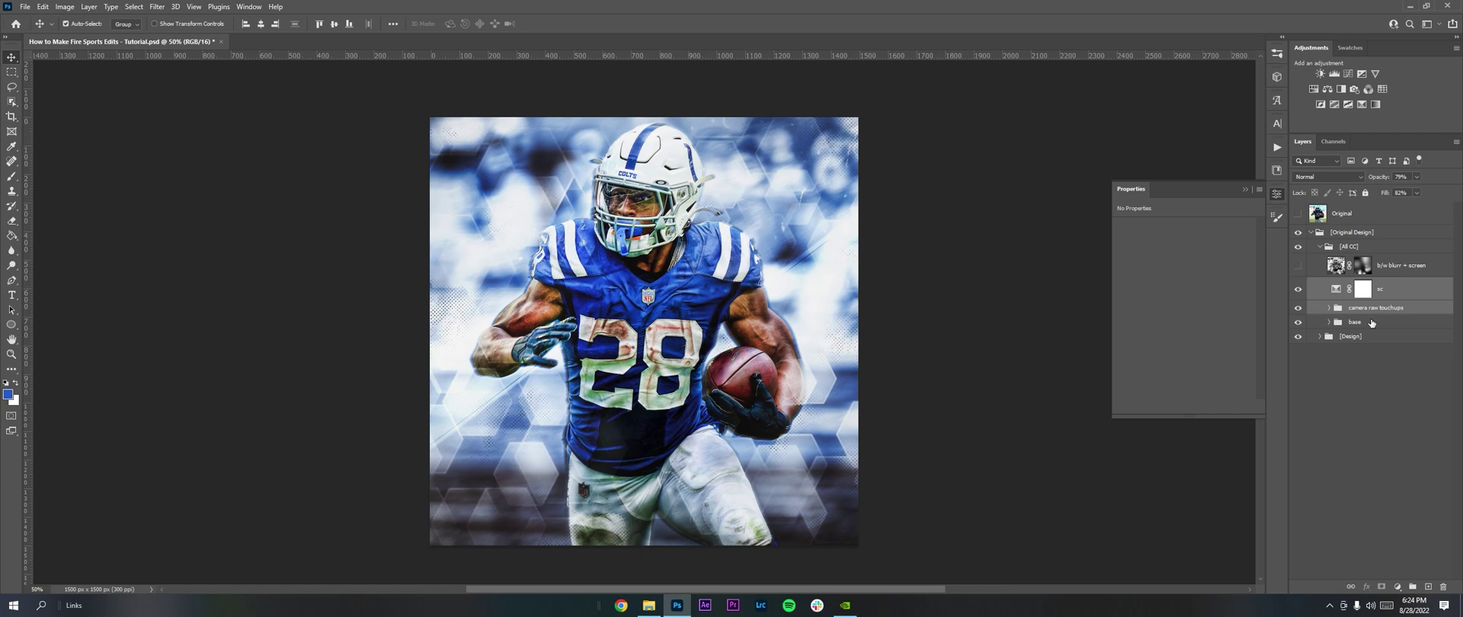
ctrl+click(1372, 323)
key(ctrl+j)
right_click(1393, 324)
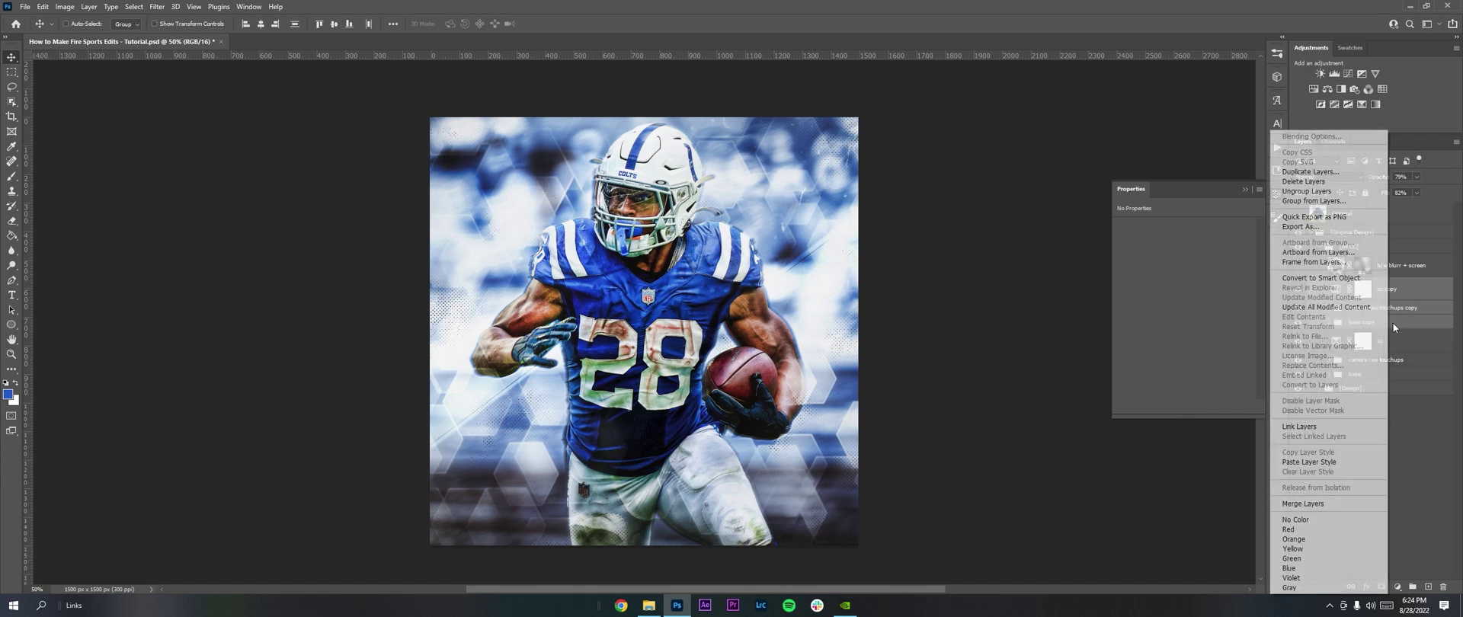
click(1303, 503)
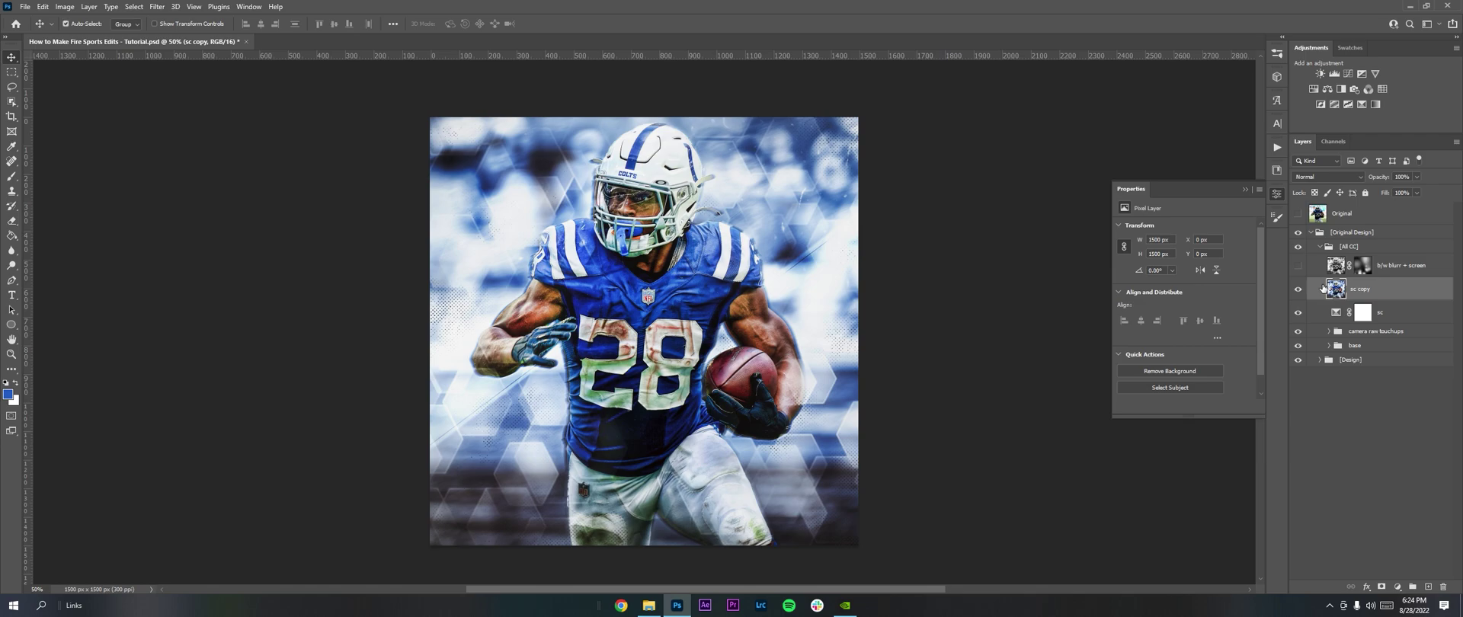
Convert the merged sc copy layer to black and white and reapply the last Motion Blur filter to it.
key(ctrl+alt+shift+b)
key(Return)
key(ctrl+z)
key(ctrl+alt+shift+b)
key(Return)
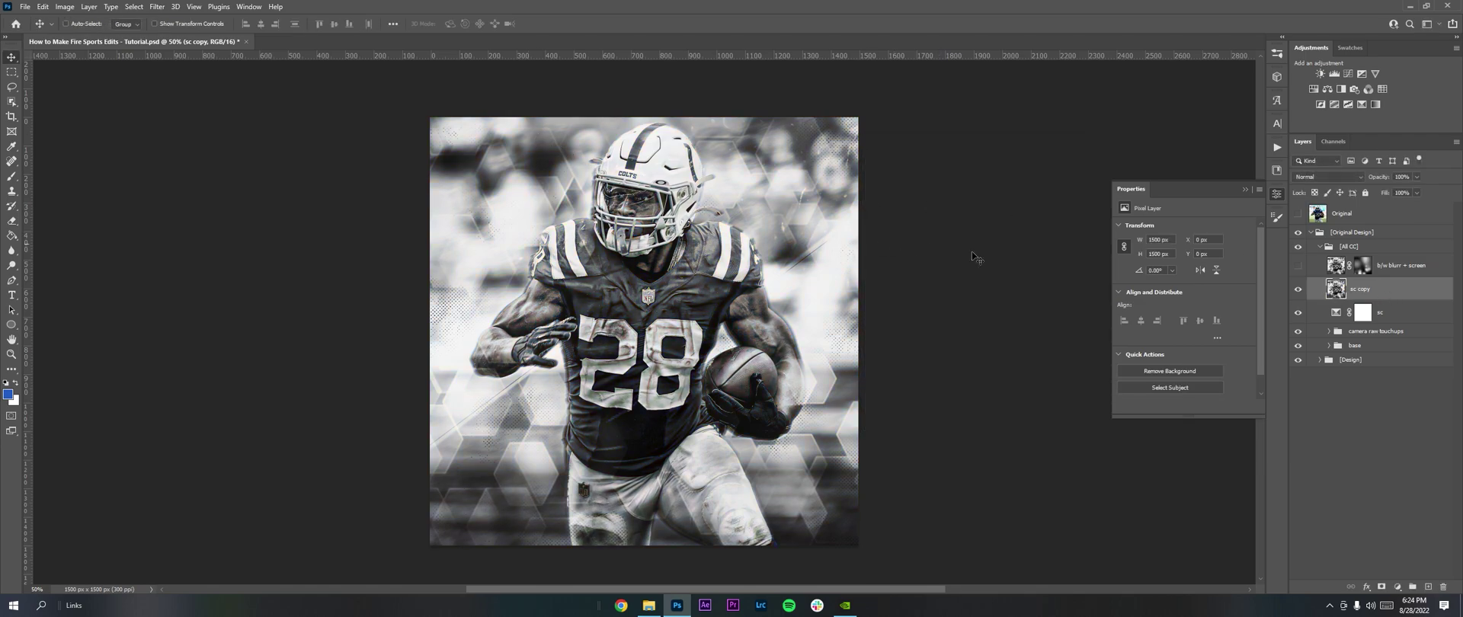
click(158, 6)
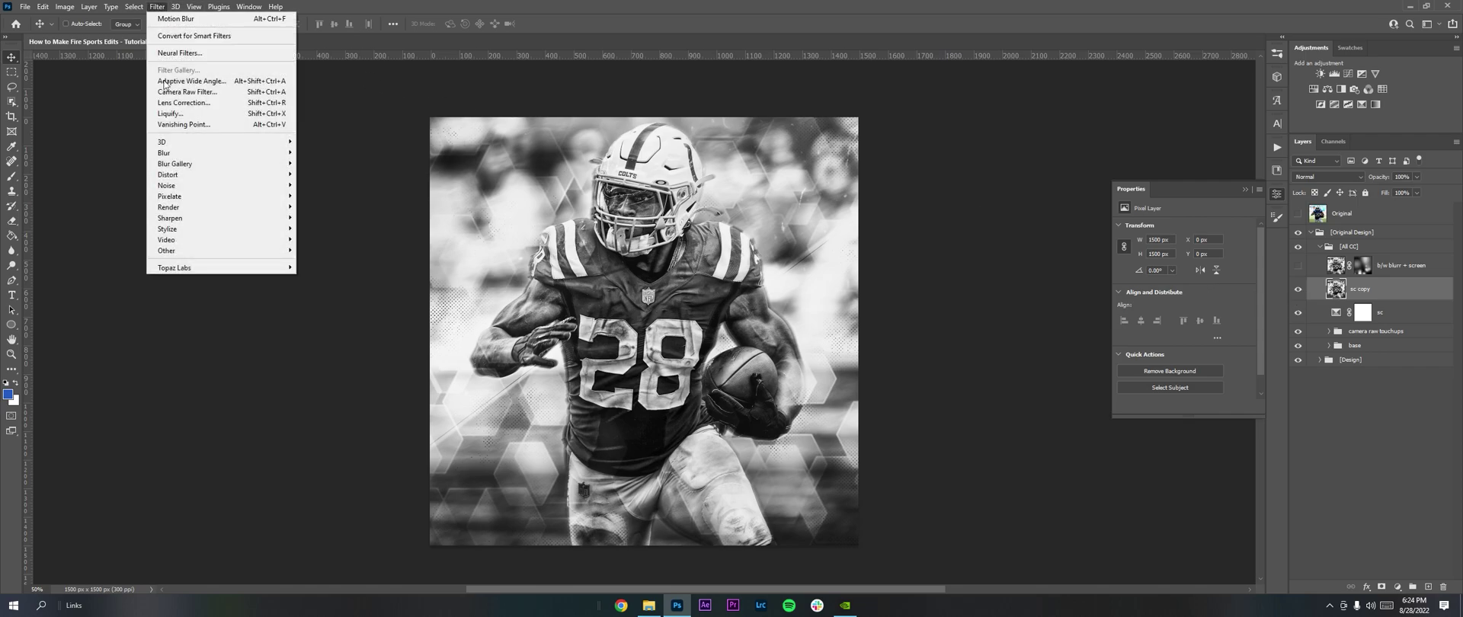
click(161, 19)
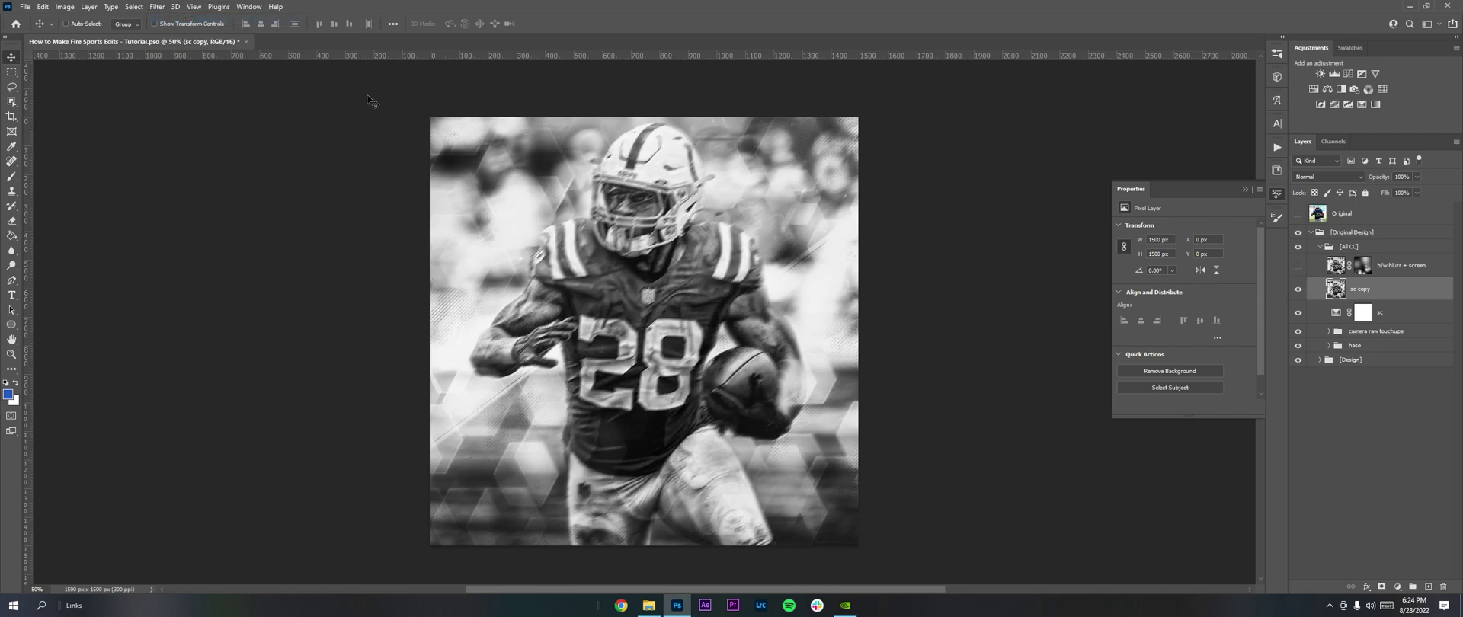
Set the blurred black-and-white layer's blend mode to Screen and give it a black layer mask.
click(1388, 266)
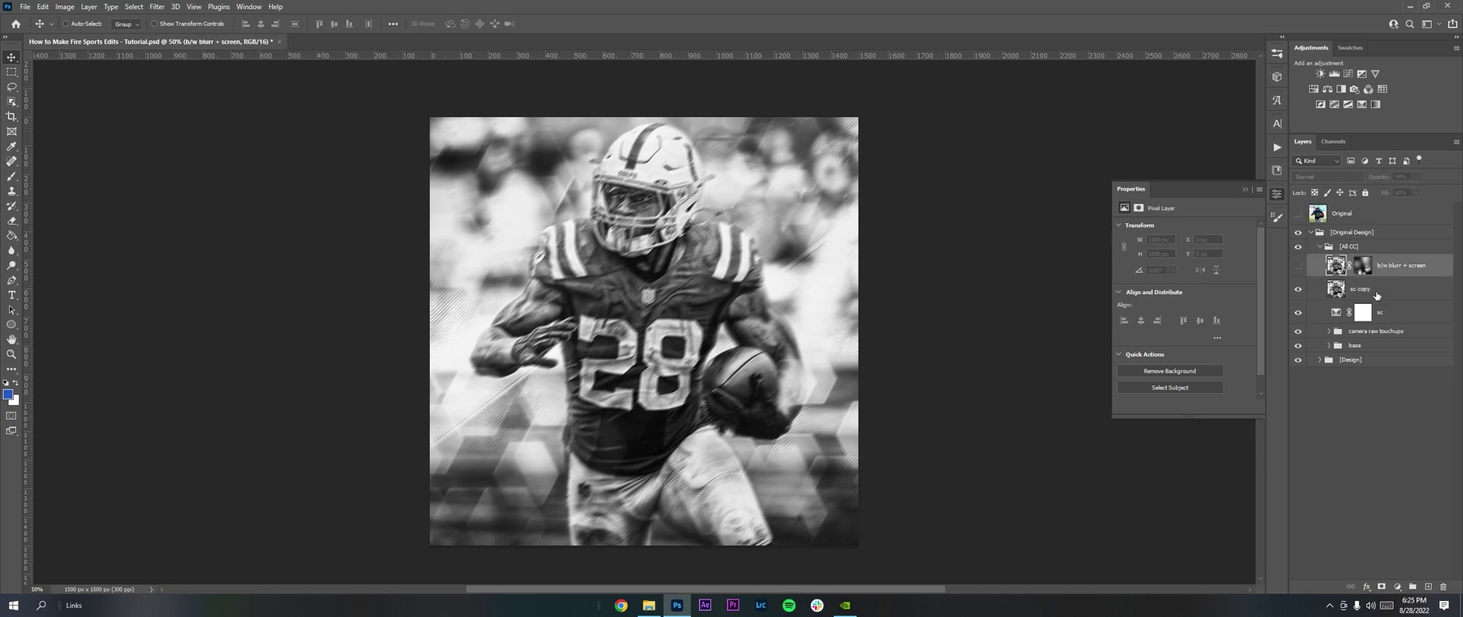
click(1378, 294)
click(1324, 177)
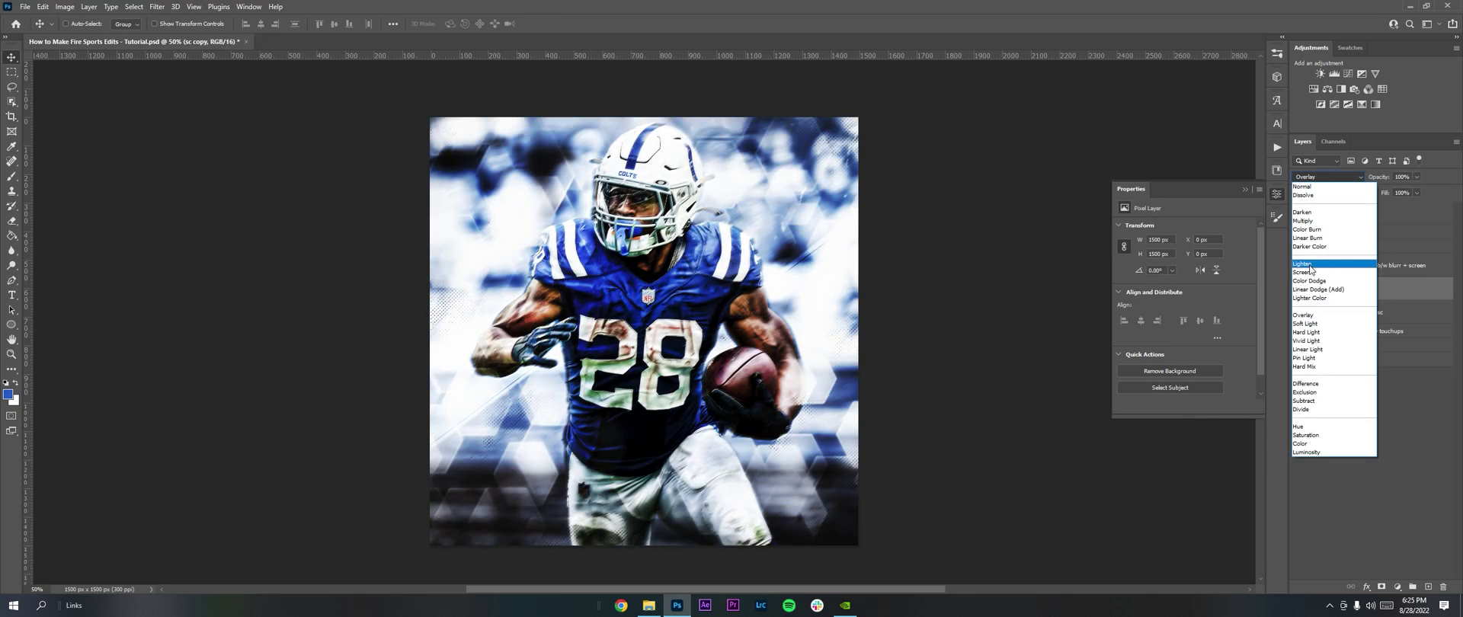
click(1326, 267)
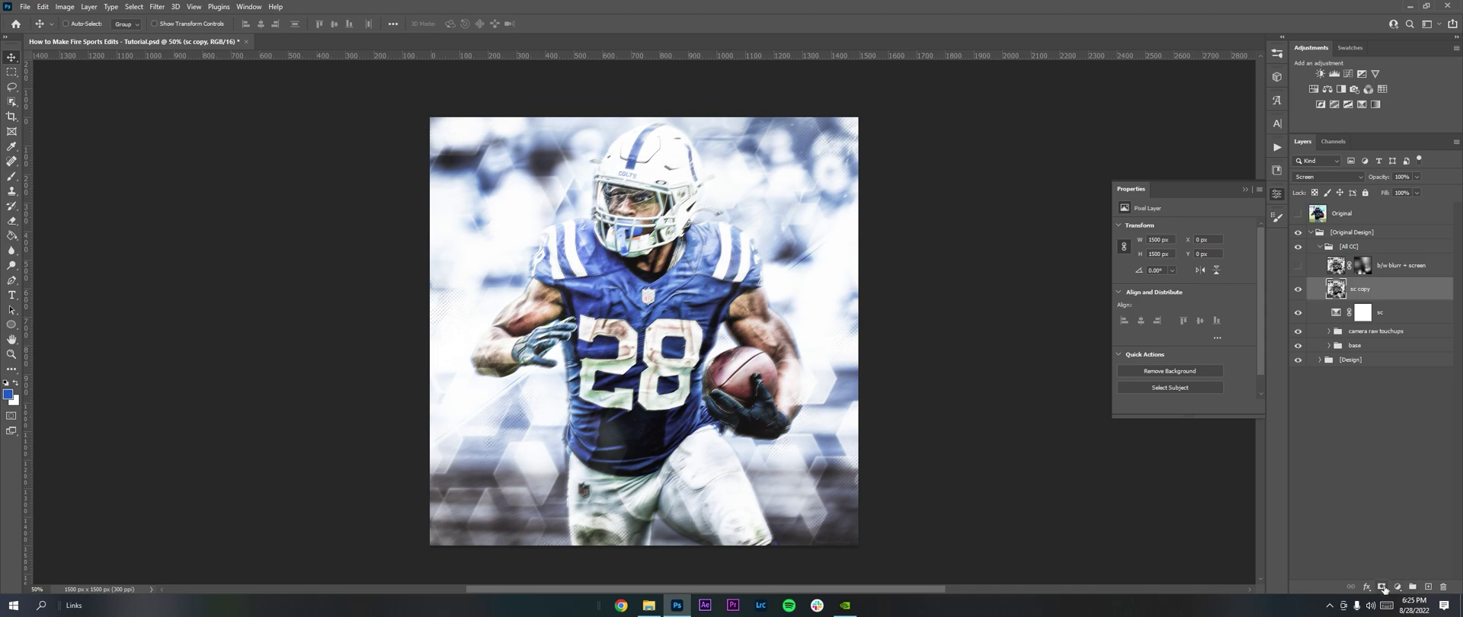
click(1383, 588)
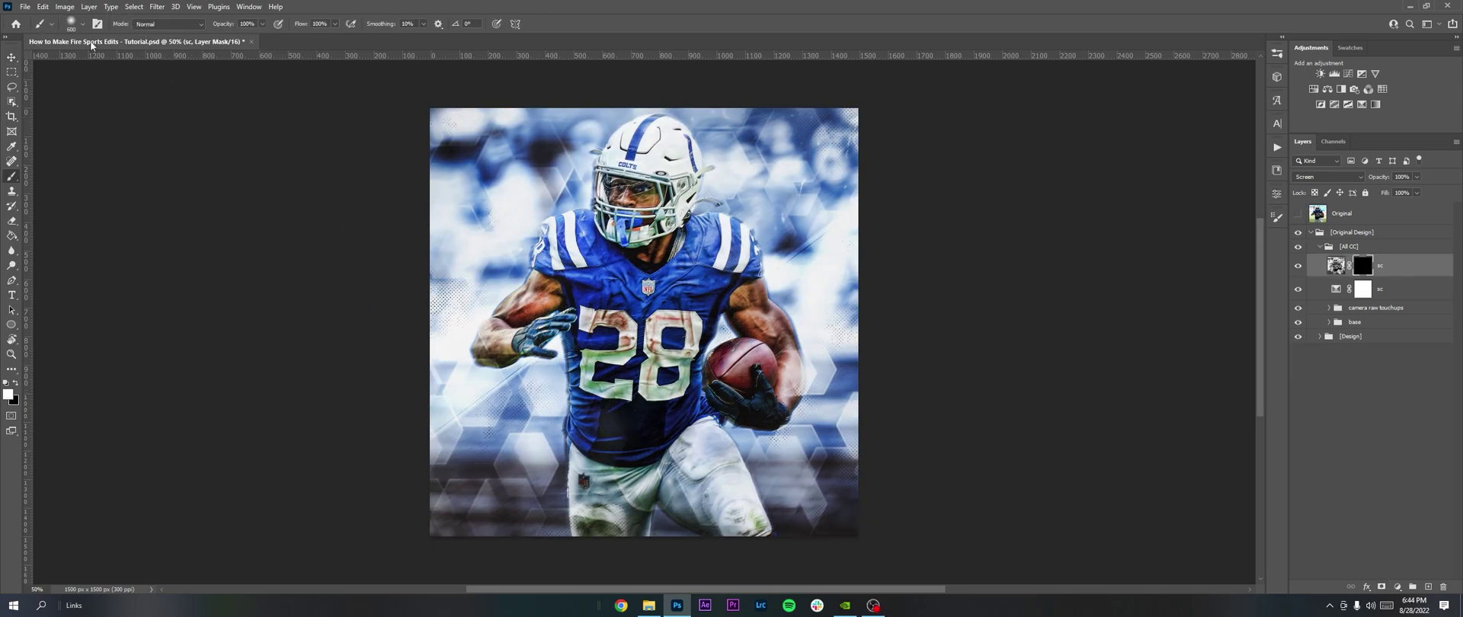
Paint white on the black mask over the player's legs, ball arm and surrounding background with a large soft brush at decreasing opacity.
click(71, 31)
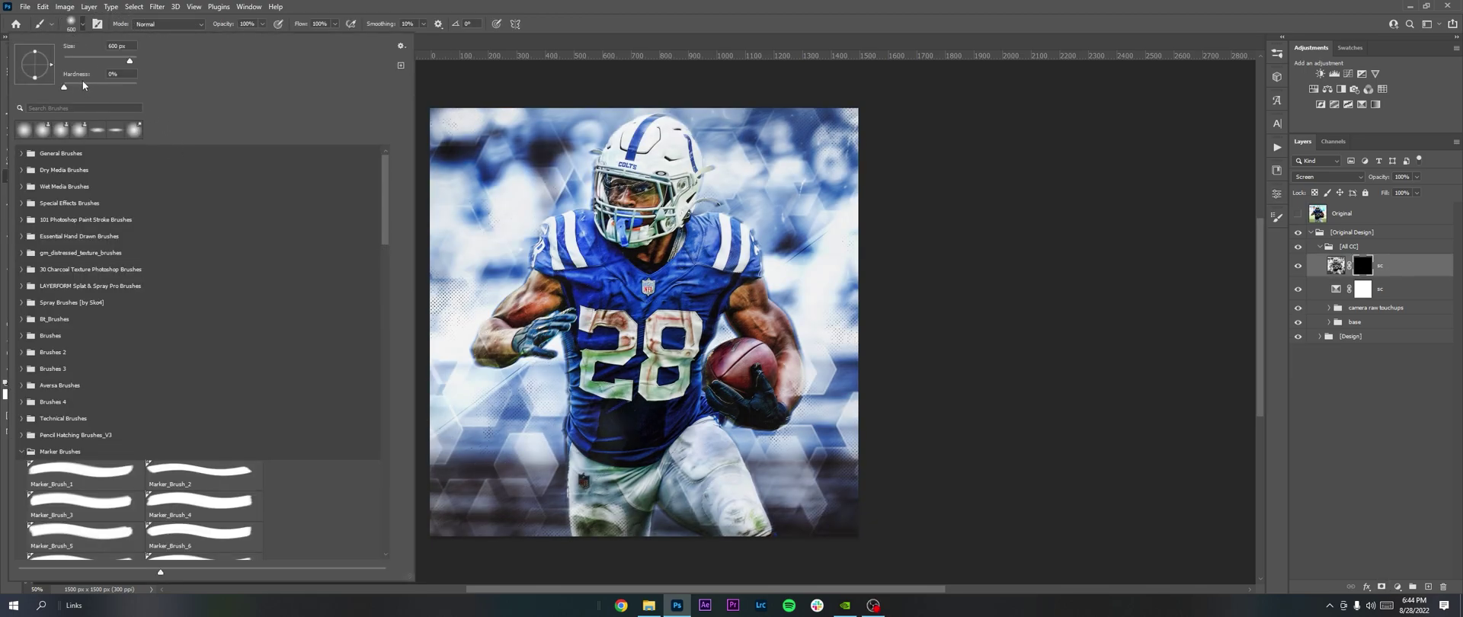
click(74, 29)
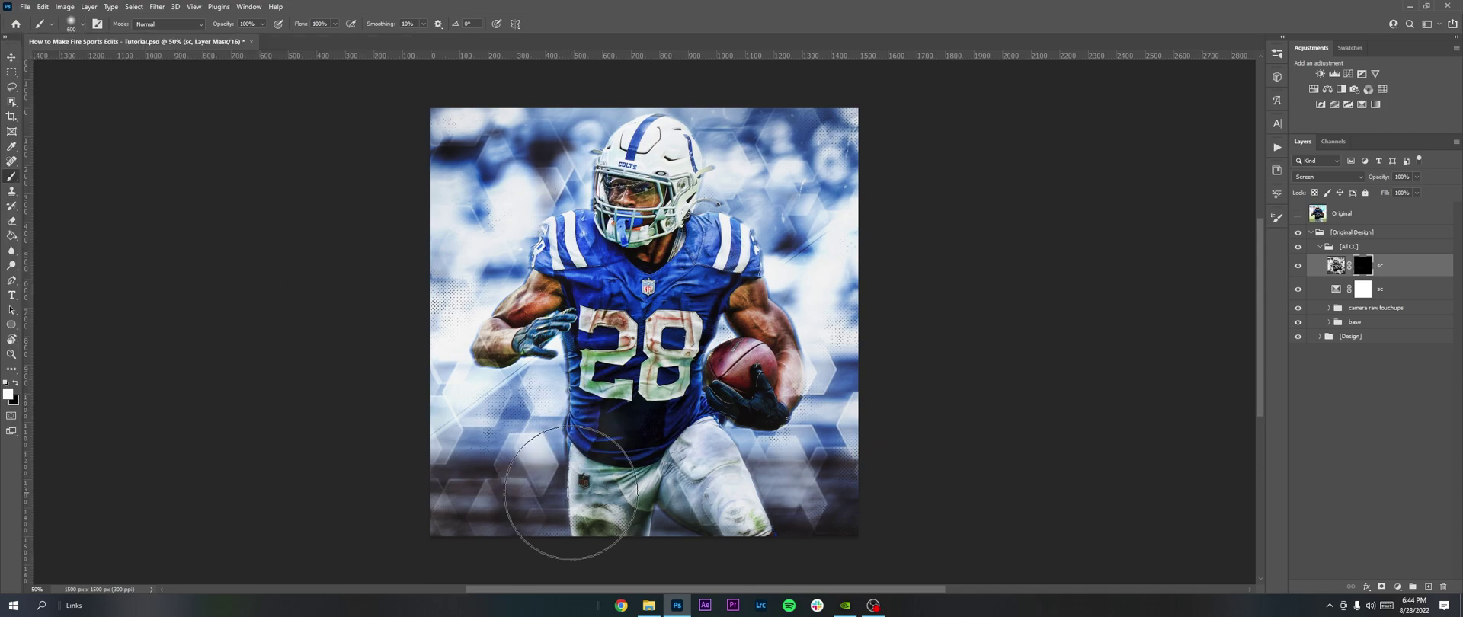
click(570, 493)
click(736, 437)
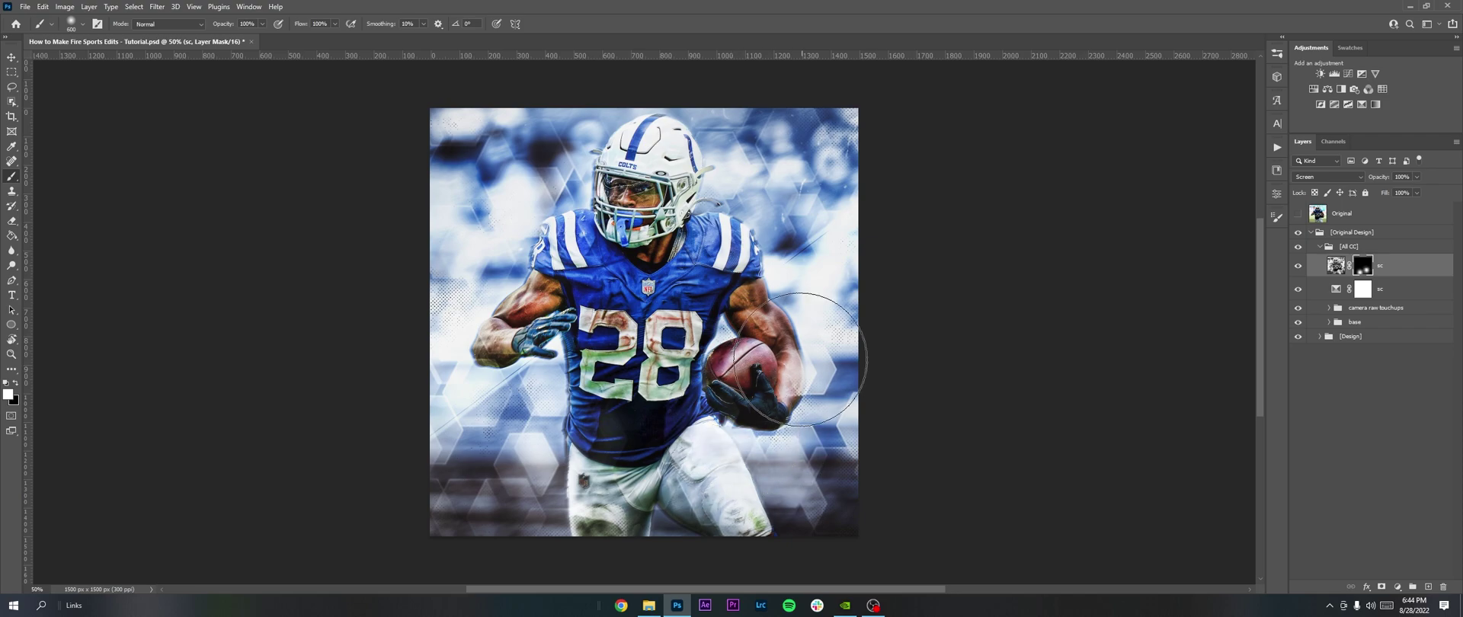
drag(774, 289, 783, 279)
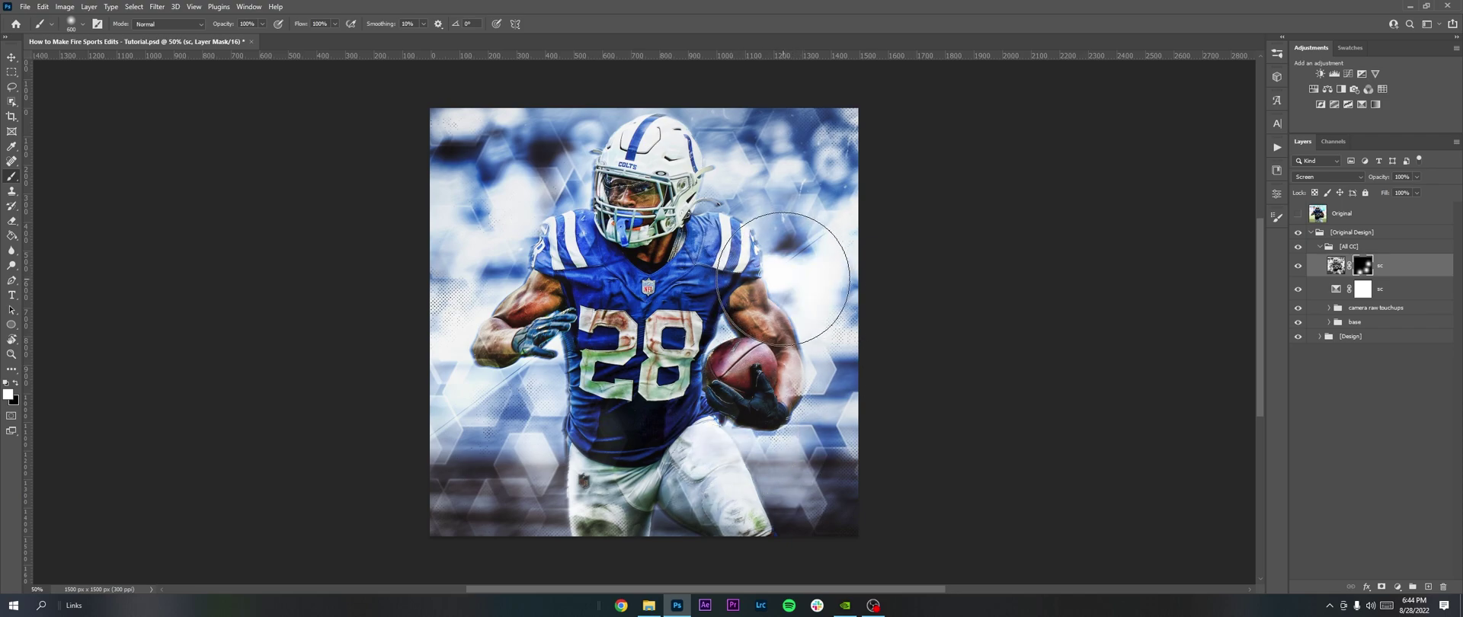
key(bracketleft)
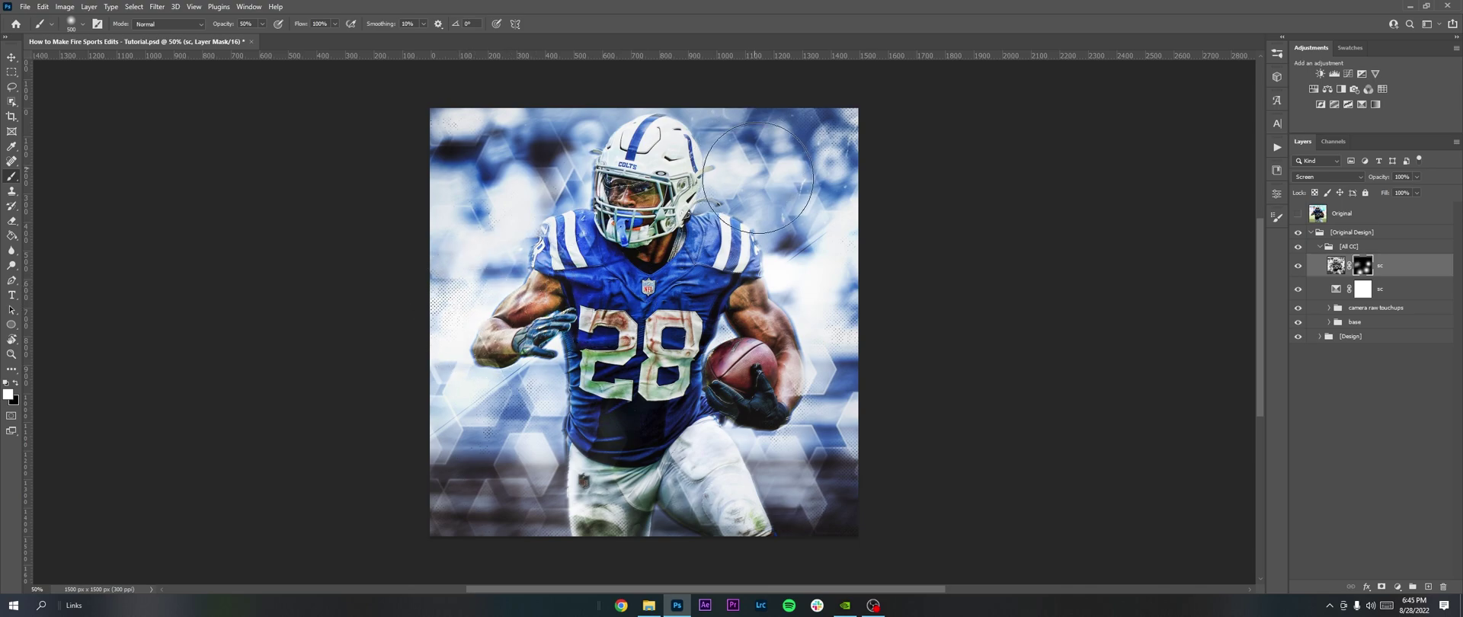
key(2)
key(1)
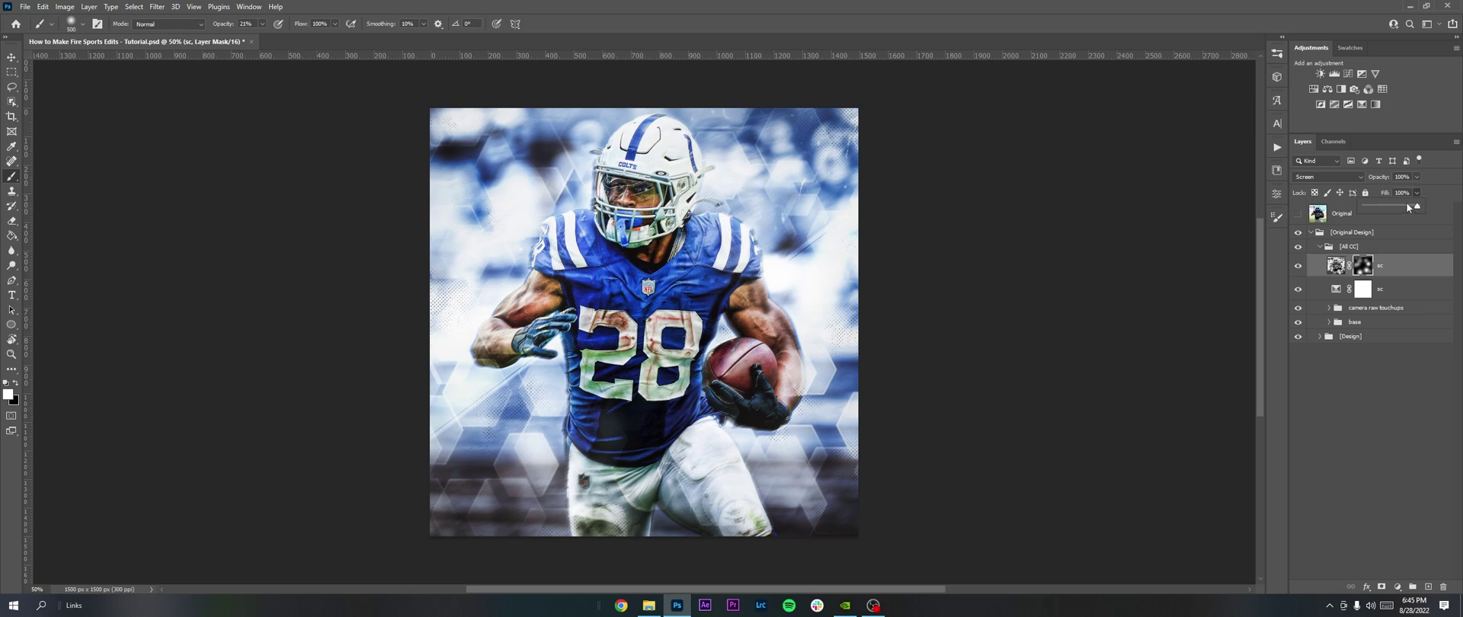
Set the Screen layer's opacity to 79% and toggle its visibility to compare the effect.
click(1417, 177)
drag(1418, 191, 1408, 194)
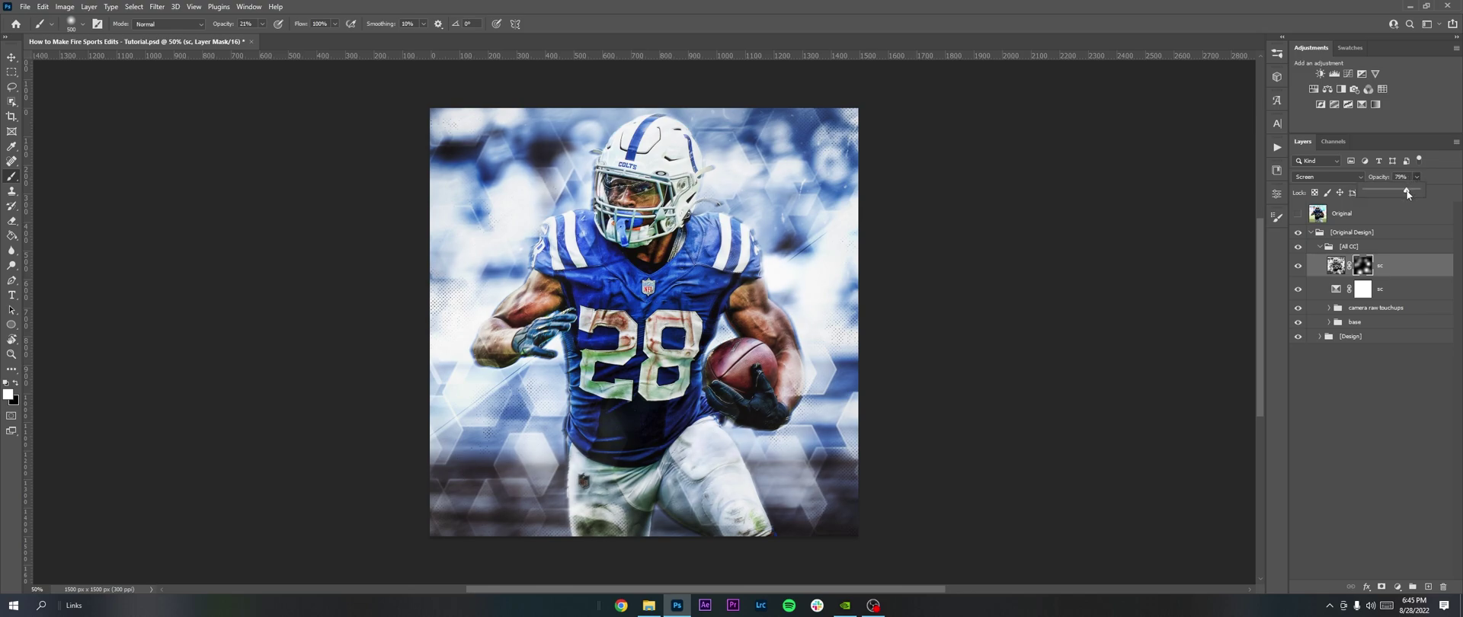
click(1298, 266)
click(1298, 265)
click(1298, 265)
click(1298, 265)
Collapse the [All CC] and [Original Design] groups and compare the design with the Original photo layer.
click(1321, 246)
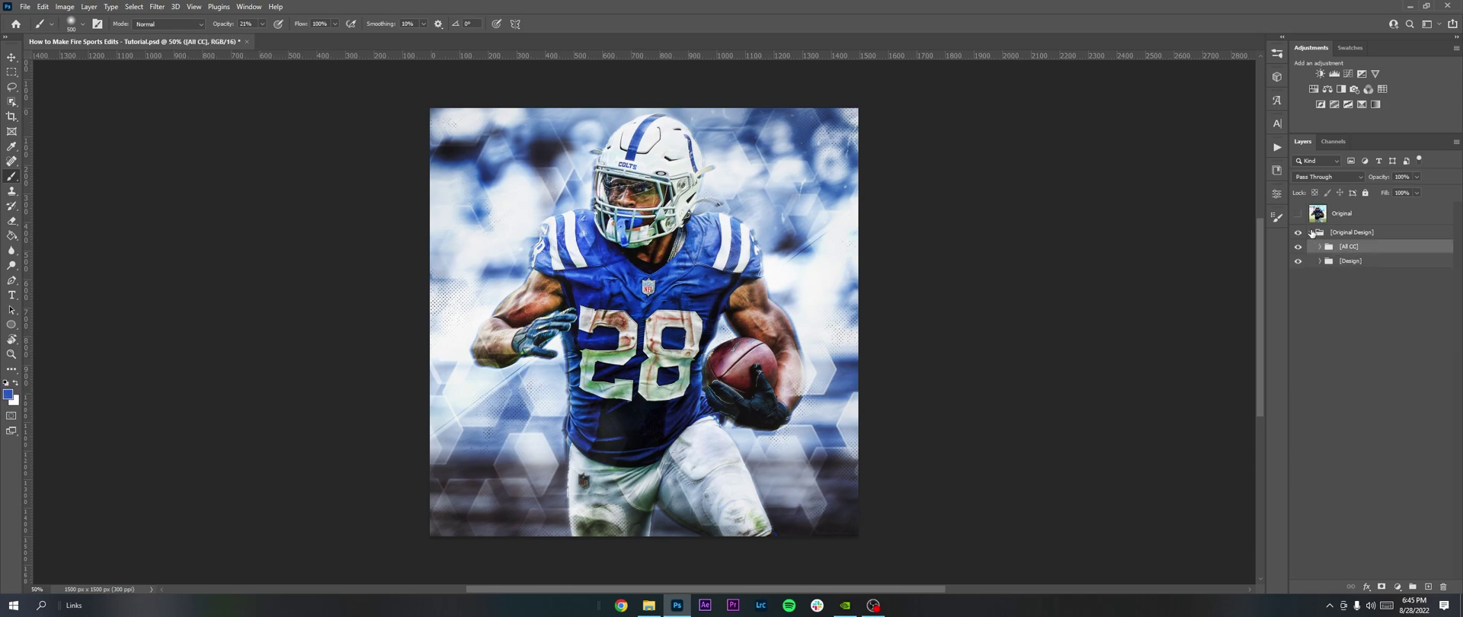
click(1311, 232)
click(1298, 213)
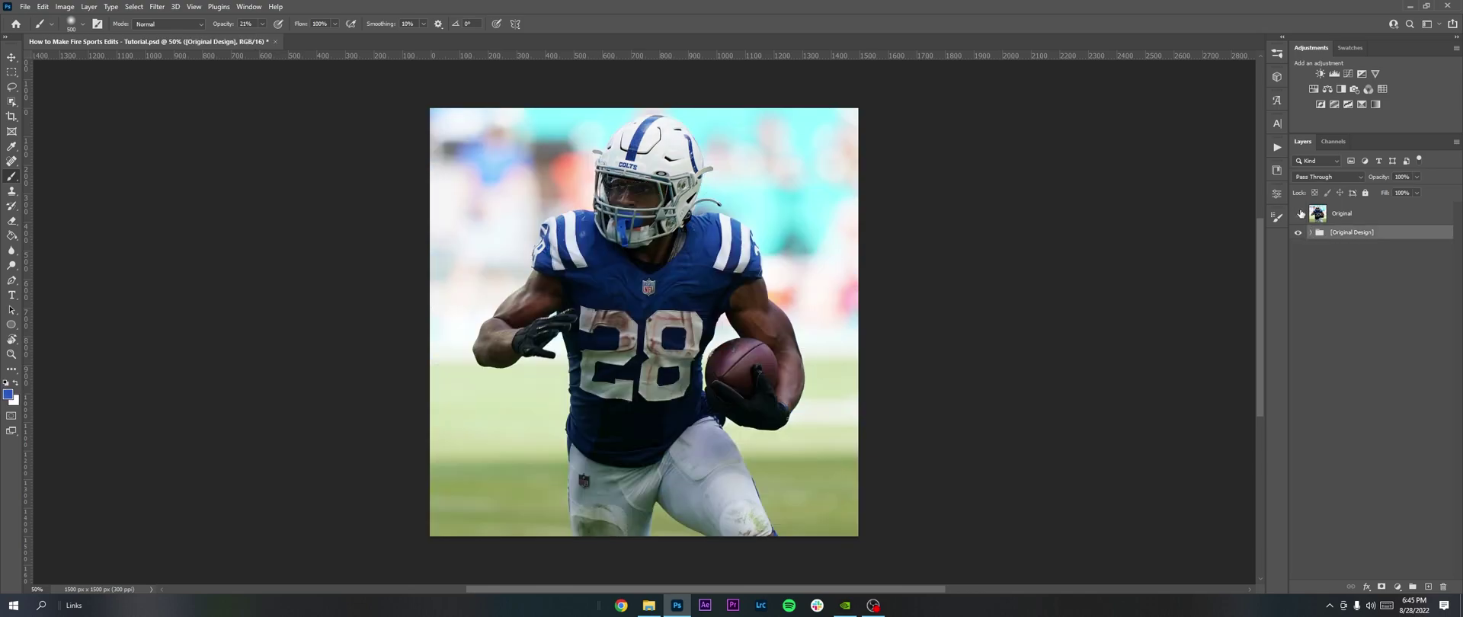
click(1301, 214)
key(v)
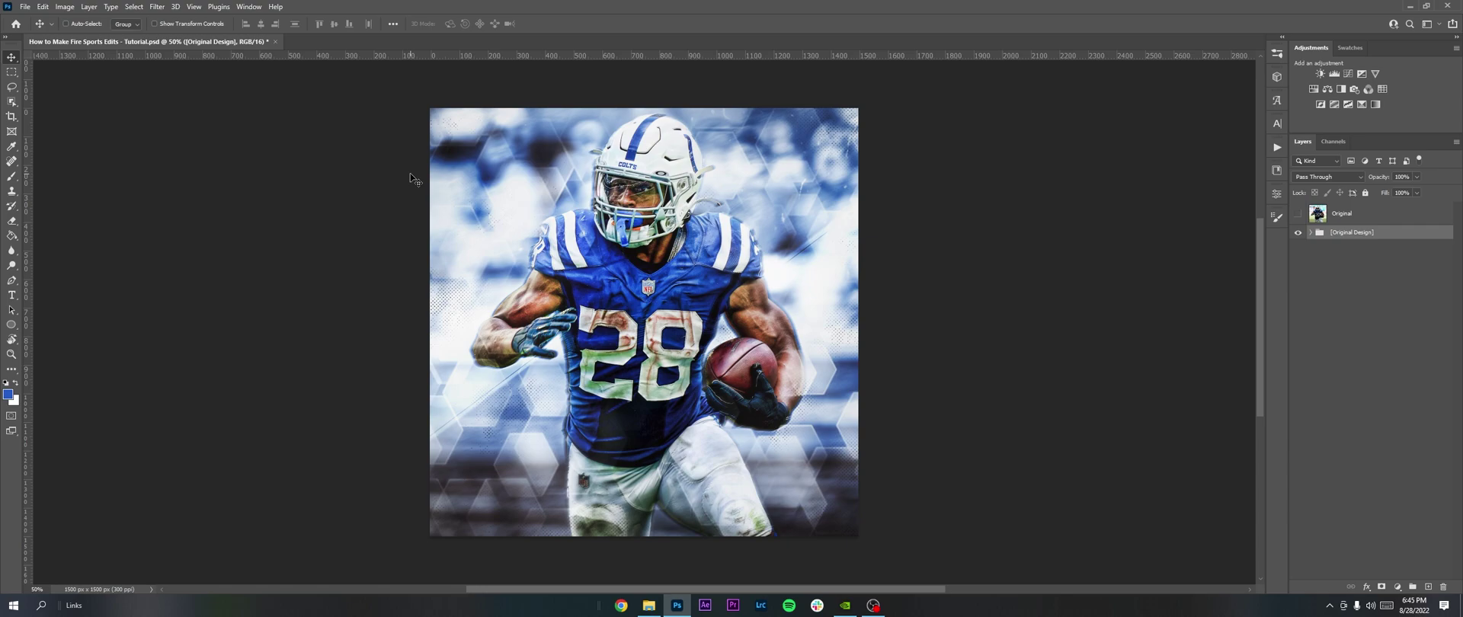